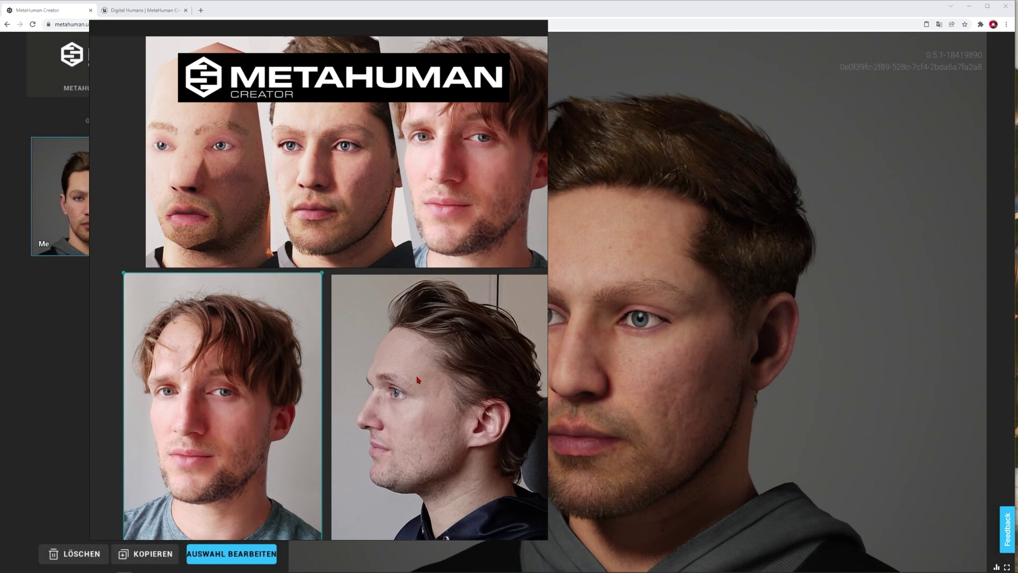
Step: Examine the reference board's comparison of the MetaHuman versions with the real face, beside the saved character
left_click_drag(548, 251, 704, 255)
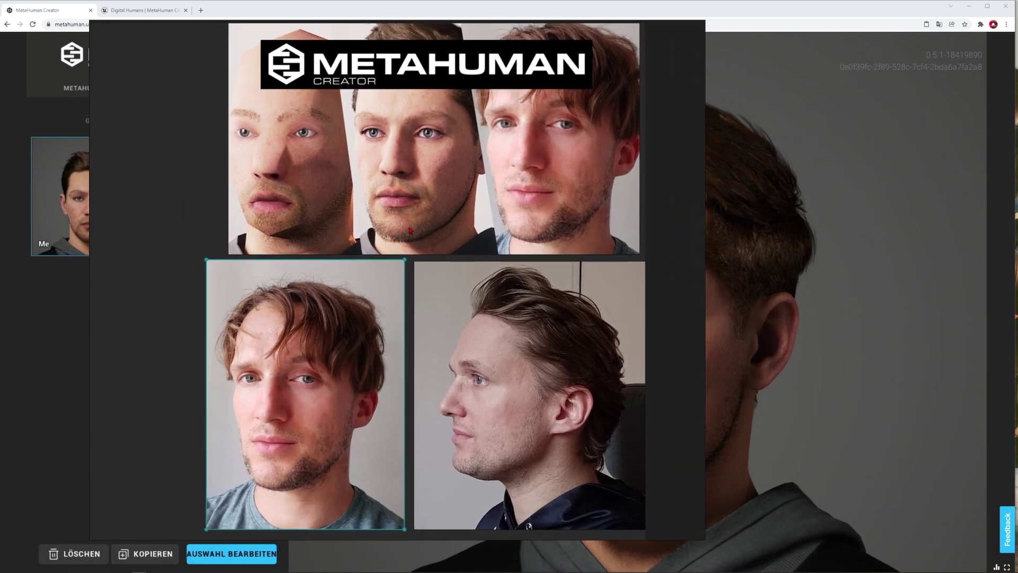
scroll(410, 231, "up", 2)
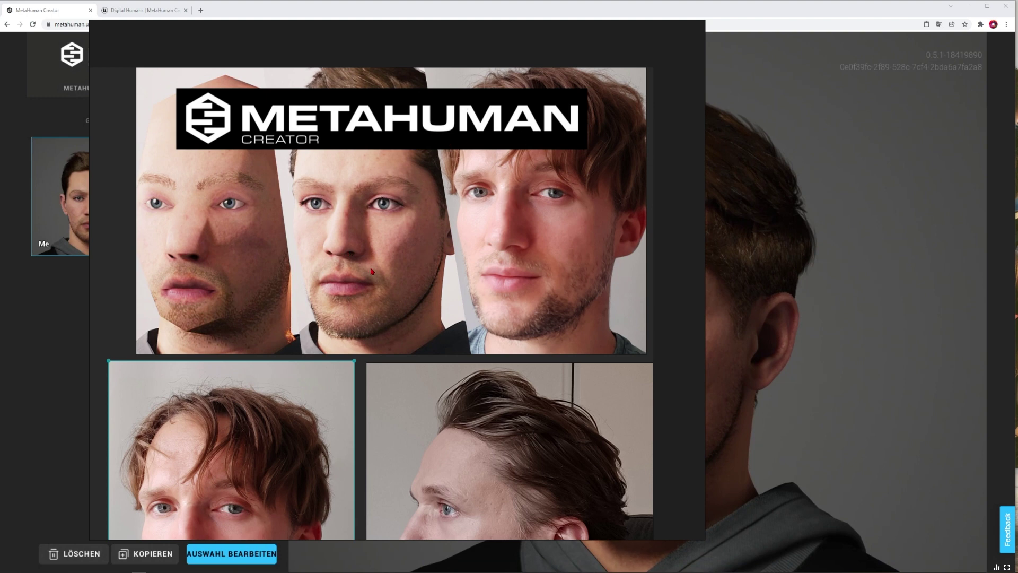
scroll(340, 292, "down", 2)
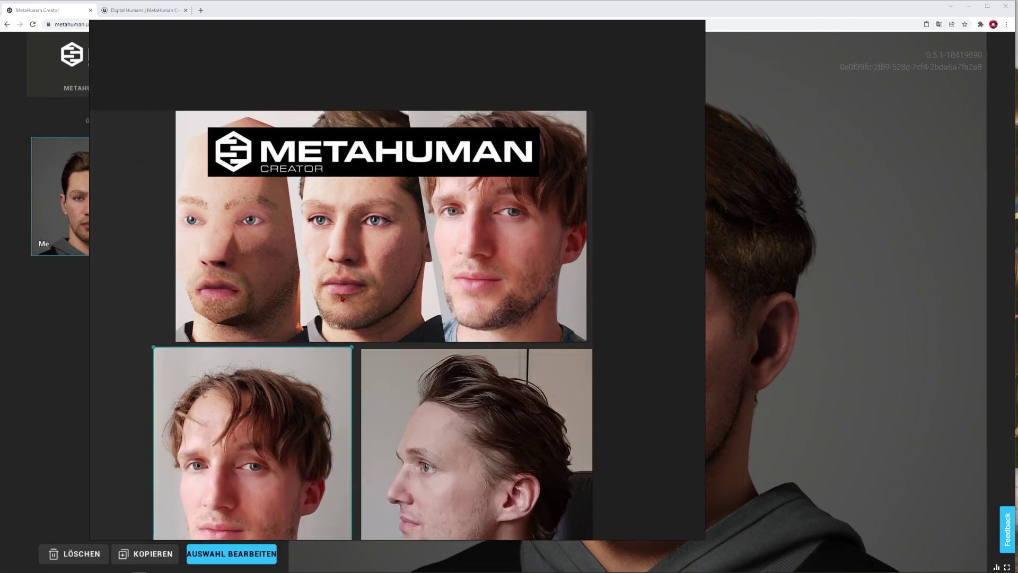
mouse_move(339, 286)
middle_mouse_down()
mouse_move(342, 270)
mouse_move(331, 277)
middle_mouse_up()
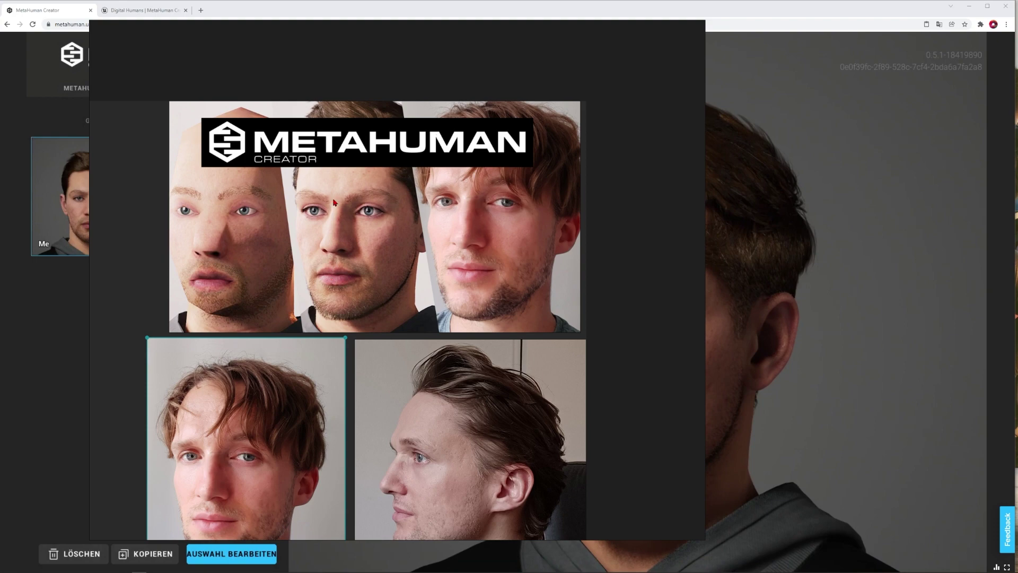
middle_click_drag(402, 300, 410, 281)
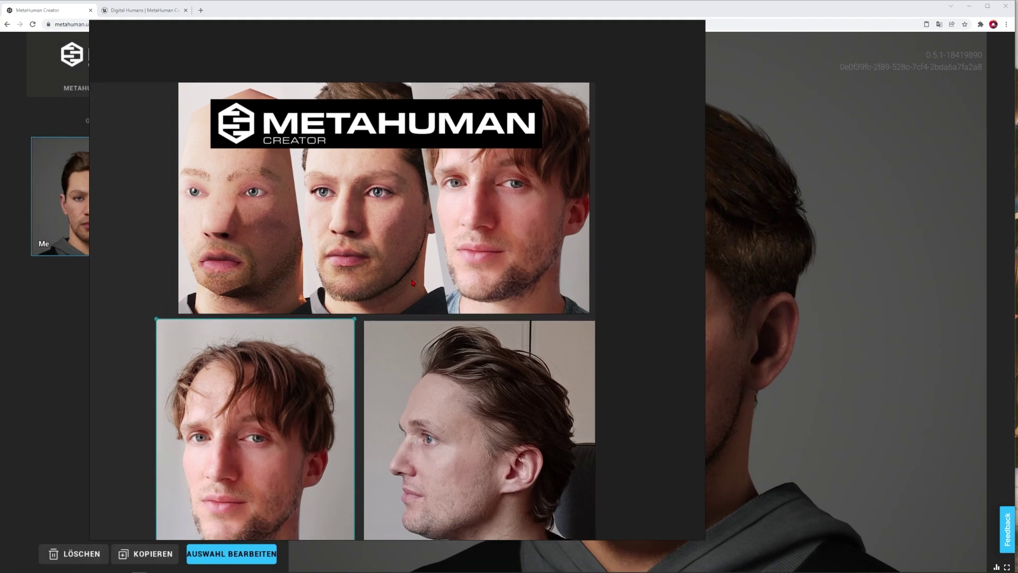
scroll(297, 245, "up", 2)
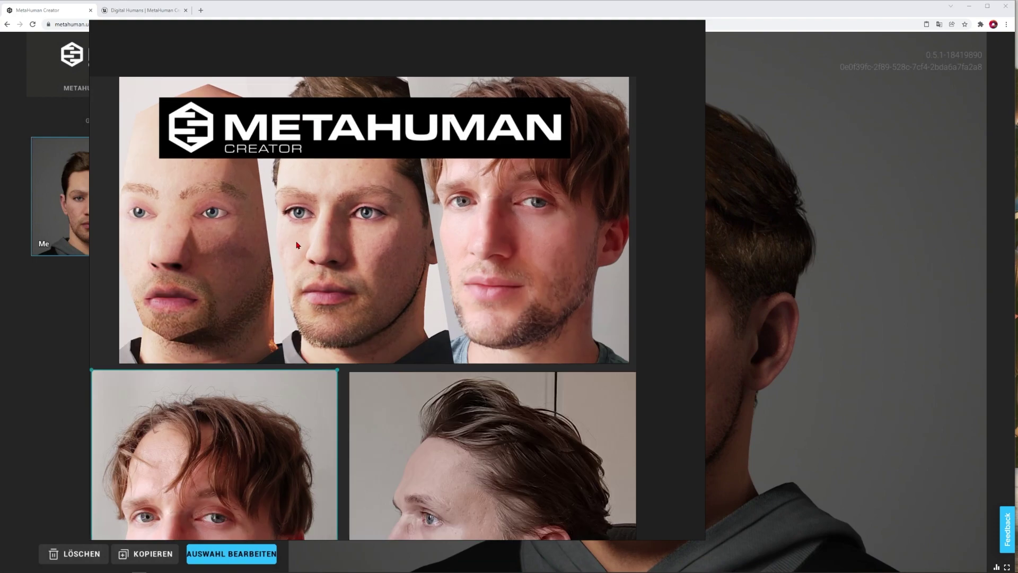
middle_click_drag(348, 324, 371, 221)
scroll(375, 223, "down", 2)
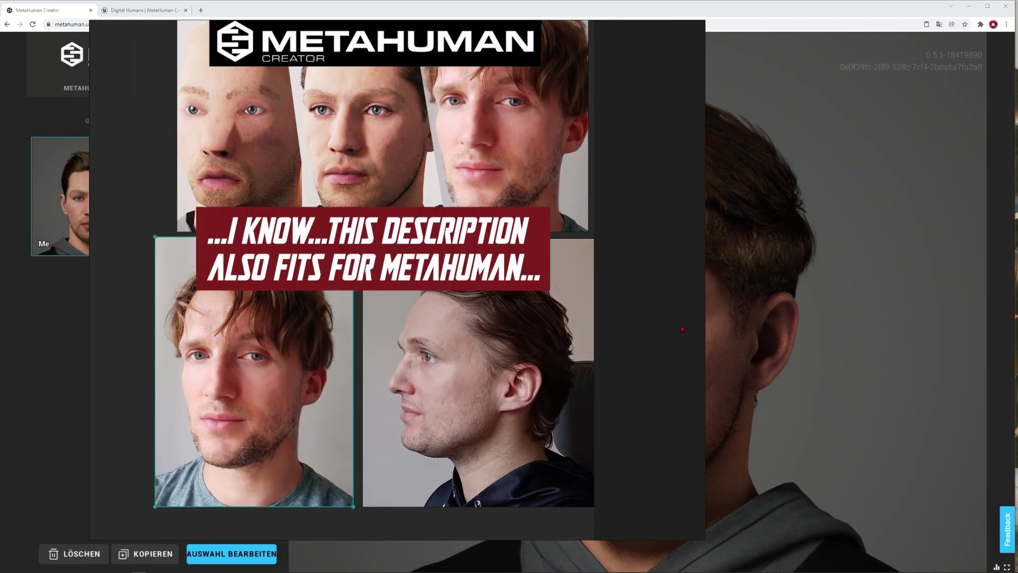
right_click_drag(638, 287, 444, 296)
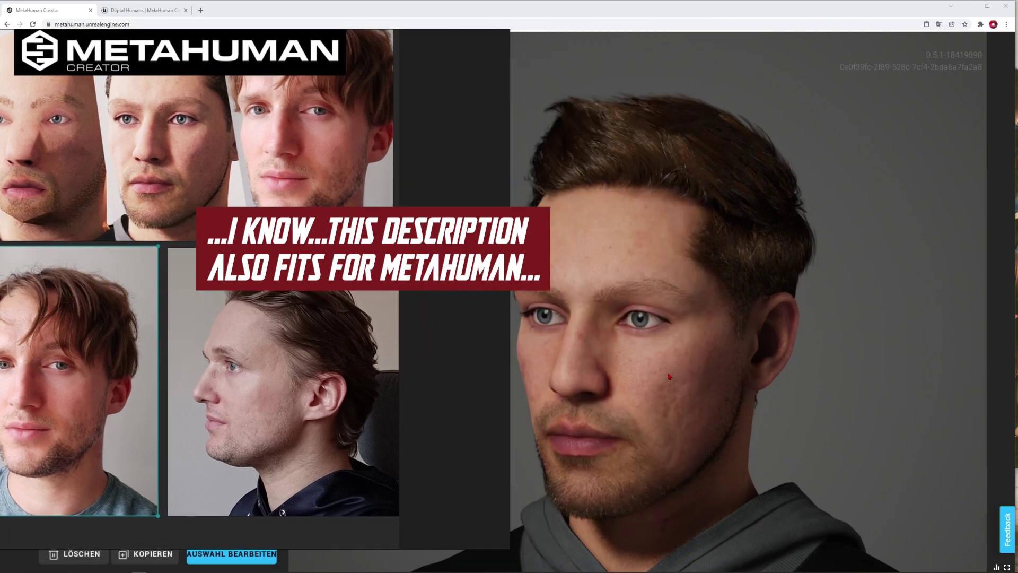
left_click_drag(670, 375, 812, 372)
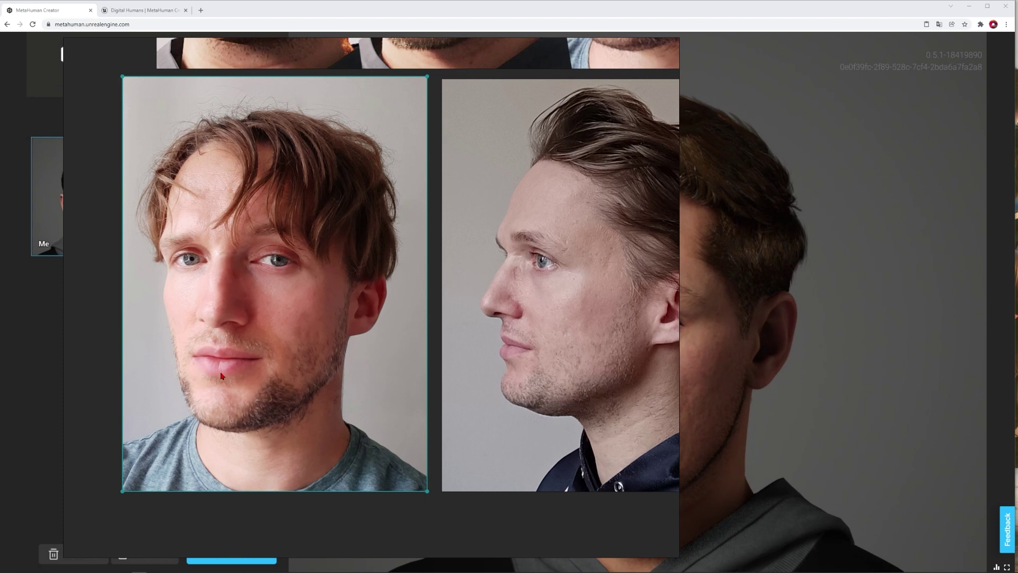
Step: Inspect the front and side reference photos of the face up close on the reference board
scroll(222, 376, "up", 1)
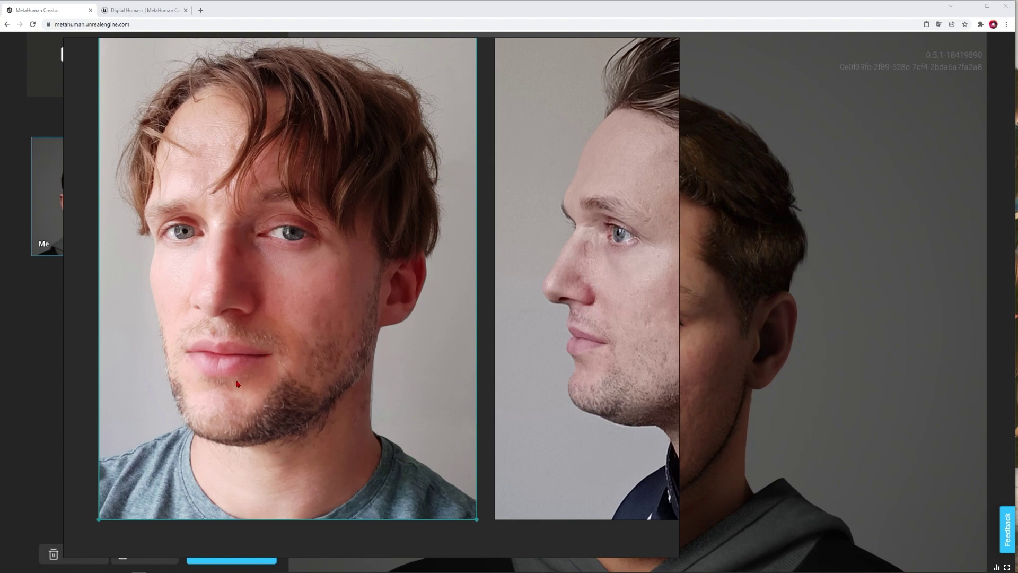
scroll(237, 384, "down", 3)
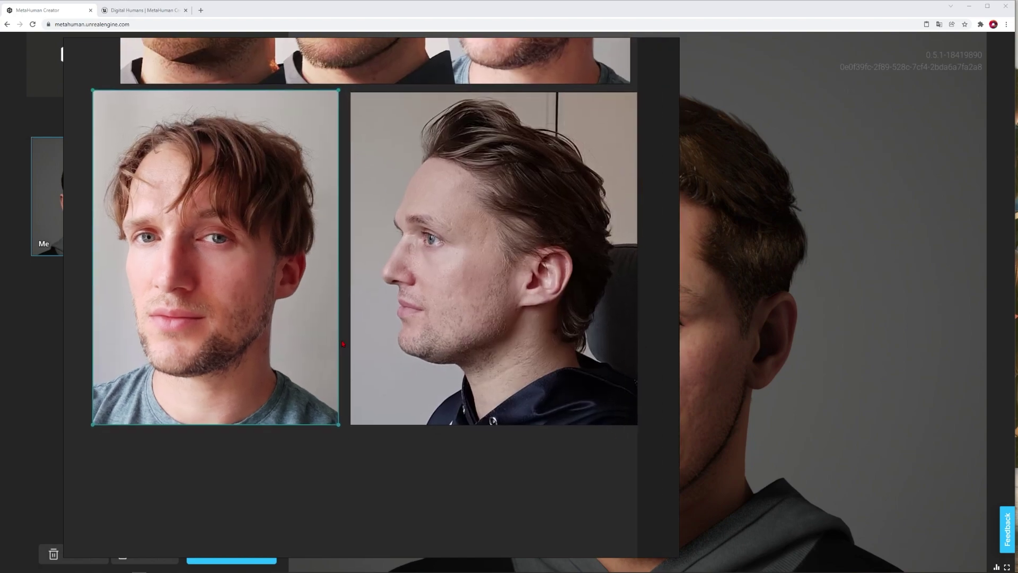
scroll(434, 364, "up", 1)
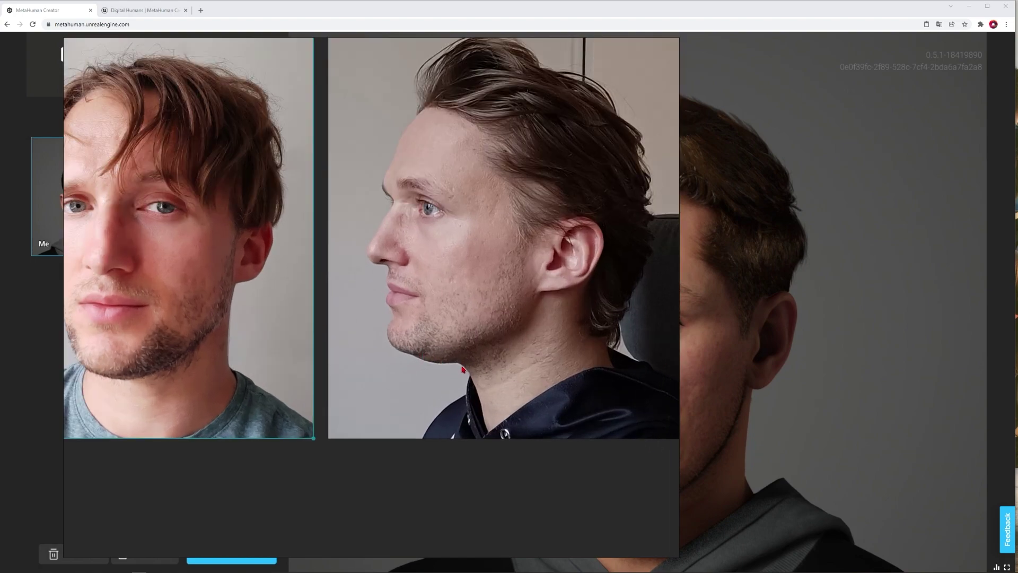
scroll(408, 357, "down", 1)
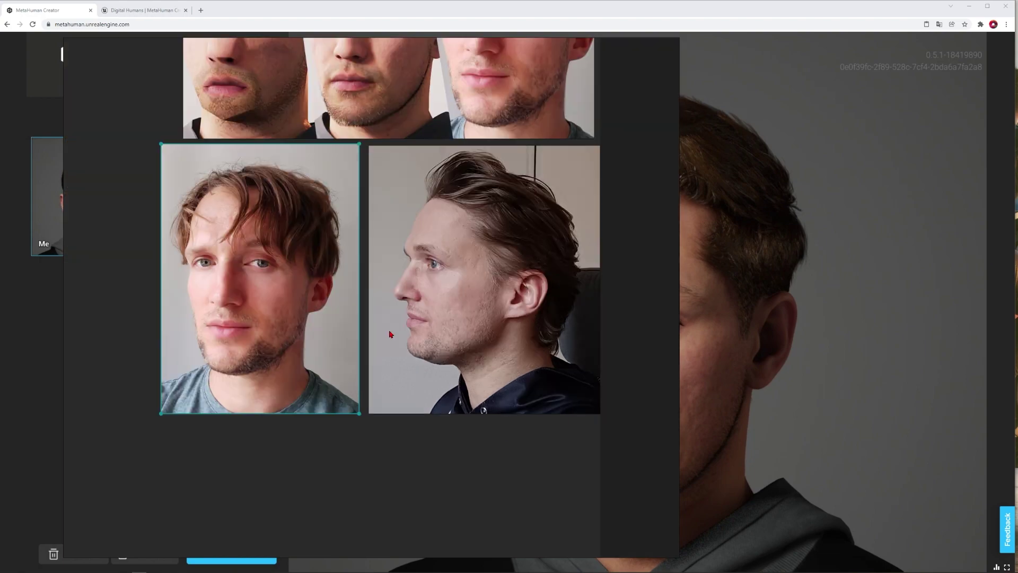
scroll(382, 285, "down", 1)
scroll(383, 374, "up", 1)
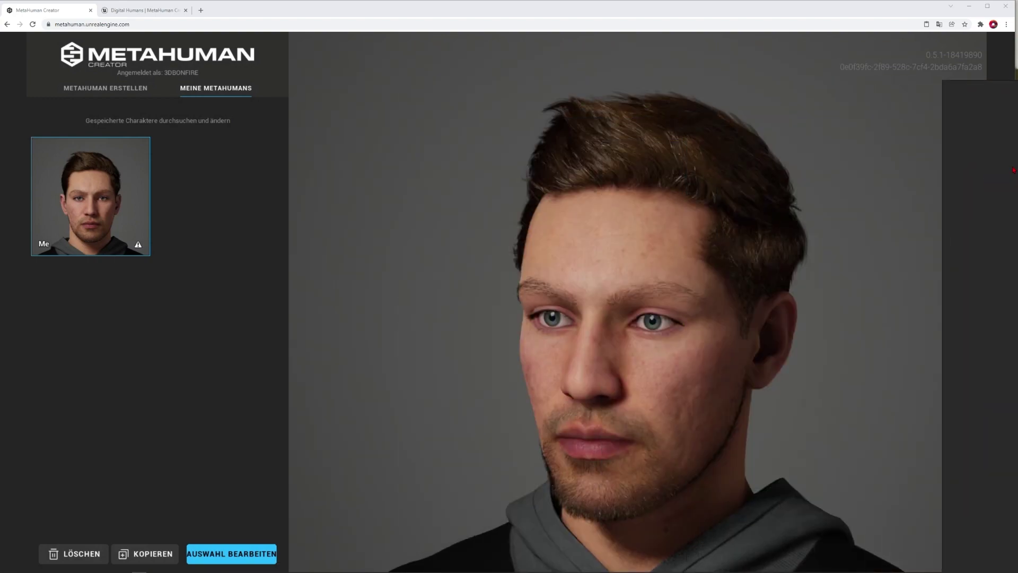
Step: Inspect the saved MetaHuman "Me" from the face down to the upper body
scroll(511, 371, "down", 5)
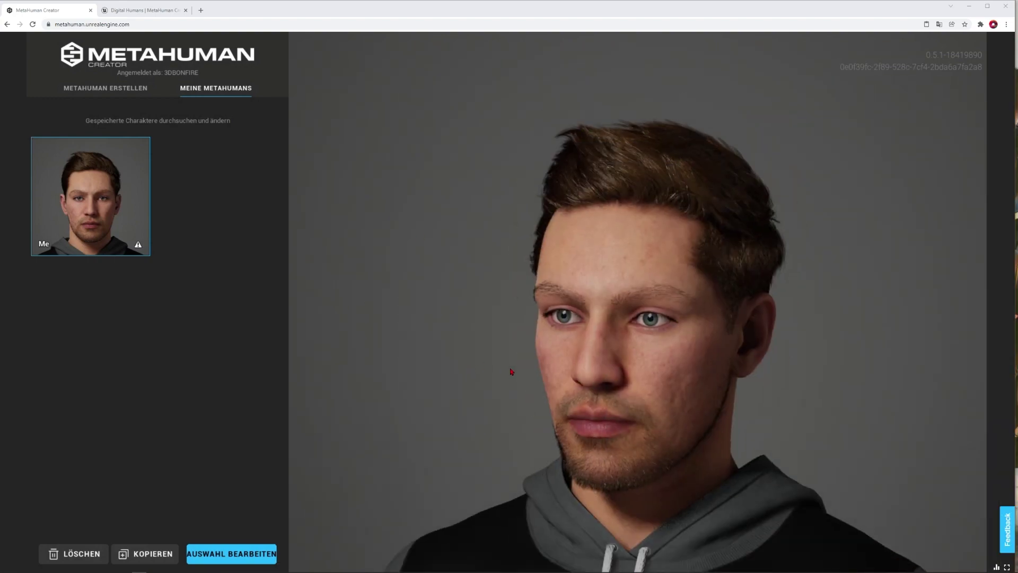
middle_click_drag(572, 345, 556, 297)
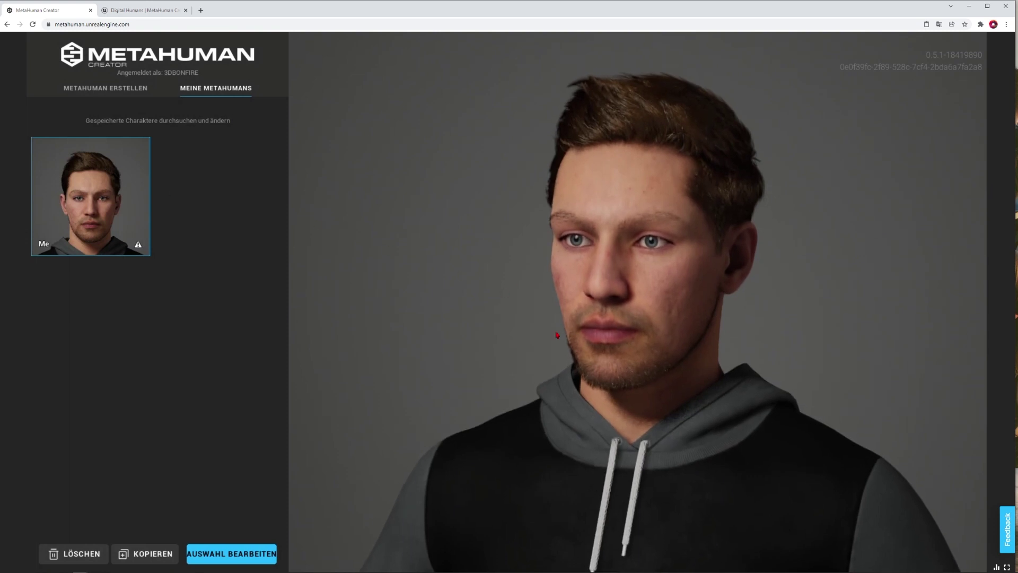
left_click_drag(607, 314, 547, 328)
right_click_drag(1016, 212, 804, 188)
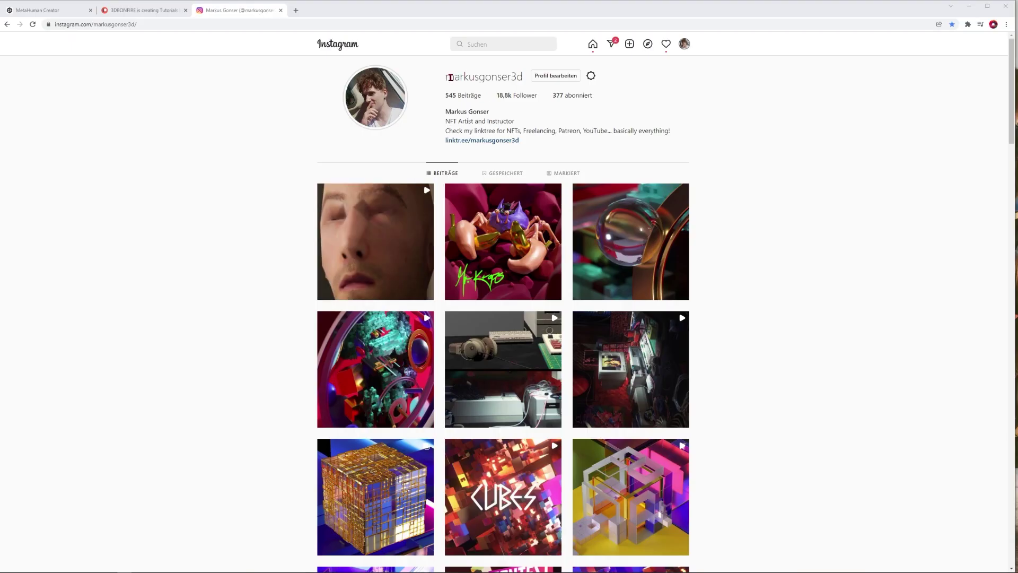
Step: Look over the creator's Instagram profile and the 3DBONFIRE Patreon page in the browser
left_click_drag(445, 78, 510, 75)
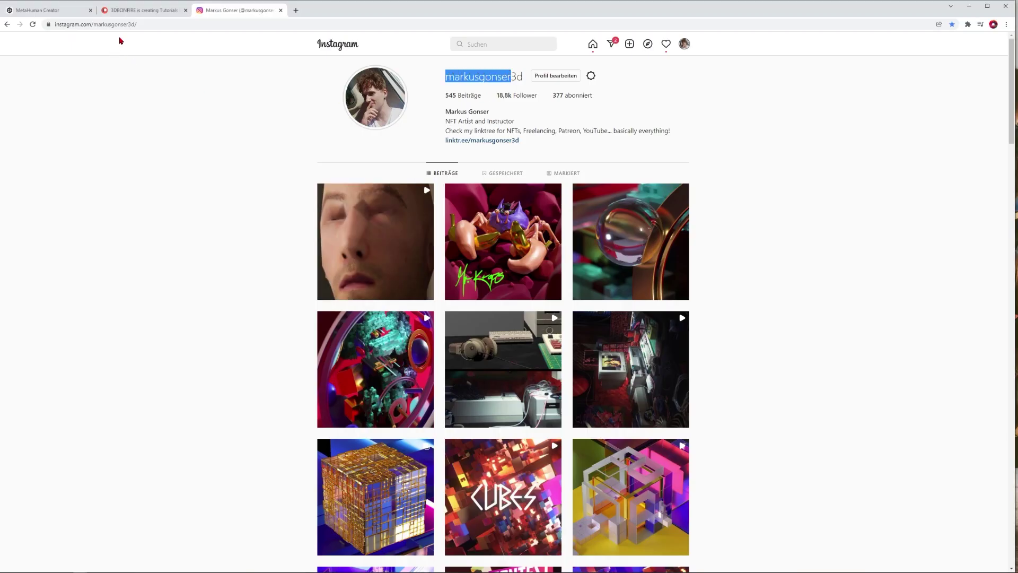
left_click(302, 136)
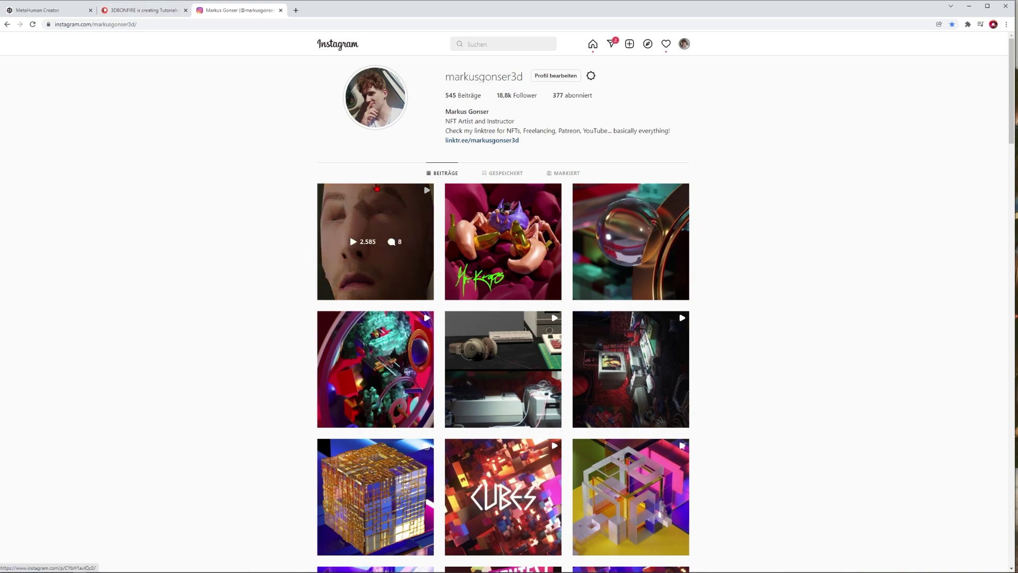
scroll(512, 323, "down", 20)
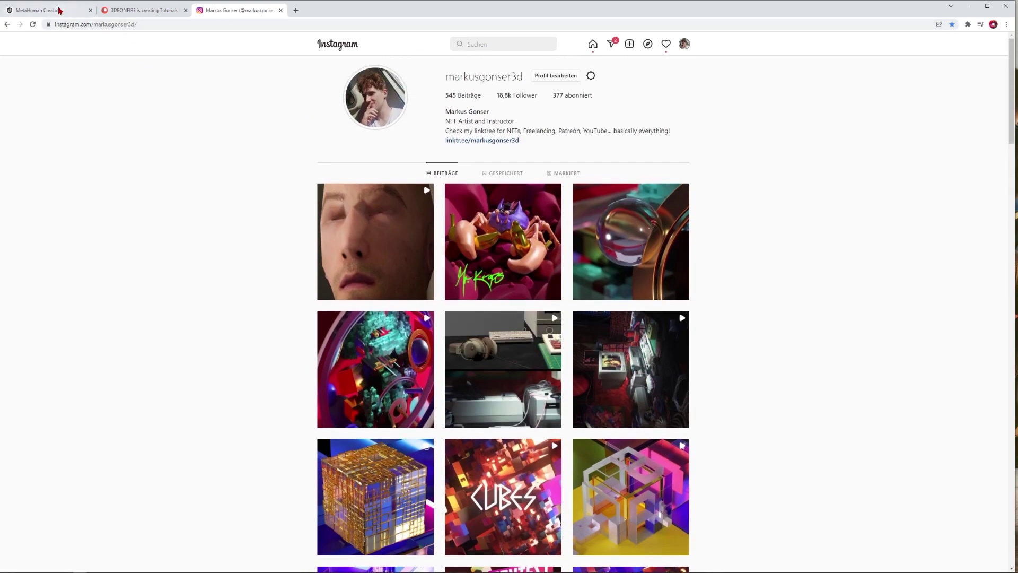
left_click(150, 11)
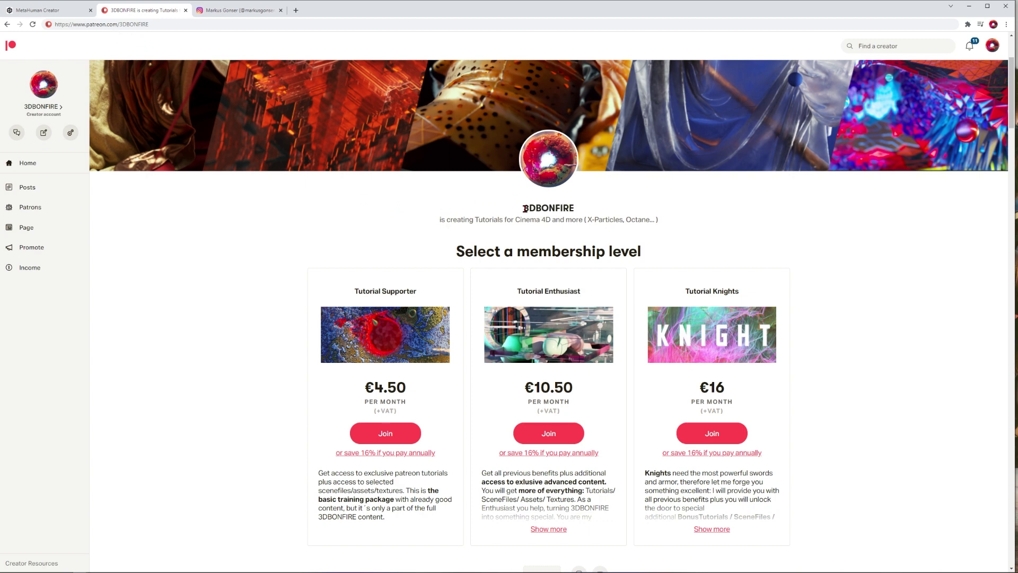
left_click_drag(524, 207, 579, 205)
left_click(476, 200)
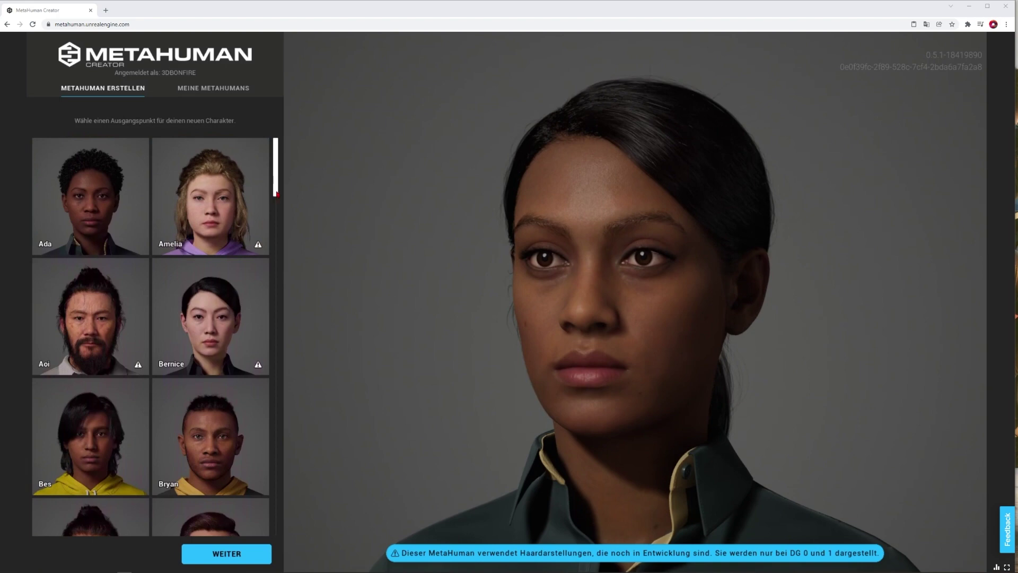
Step: Browse the preset MetaHumans for a suitable starting point for the new character
left_click_drag(276, 194, 282, 283)
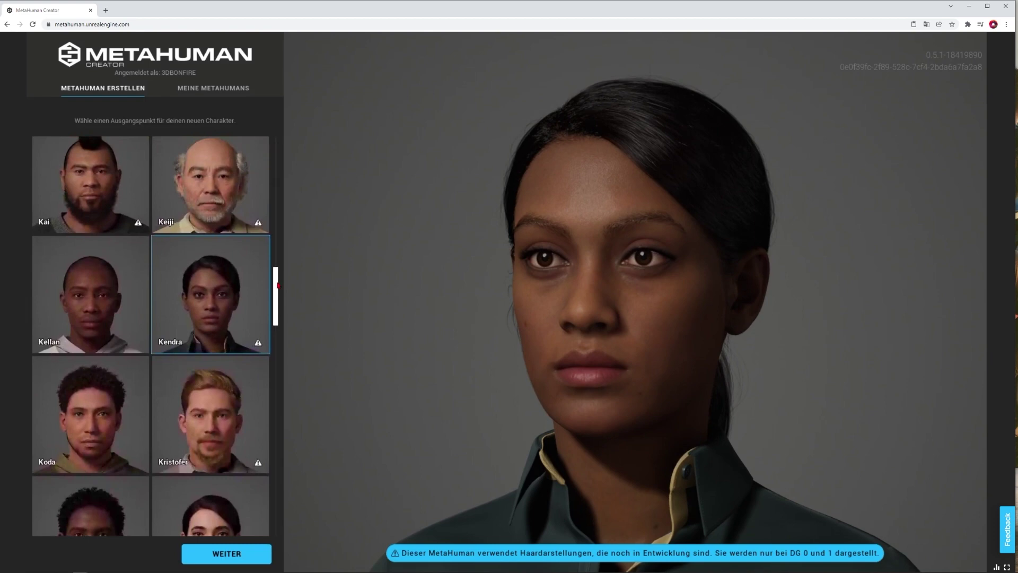
scroll(167, 252, "up", 2)
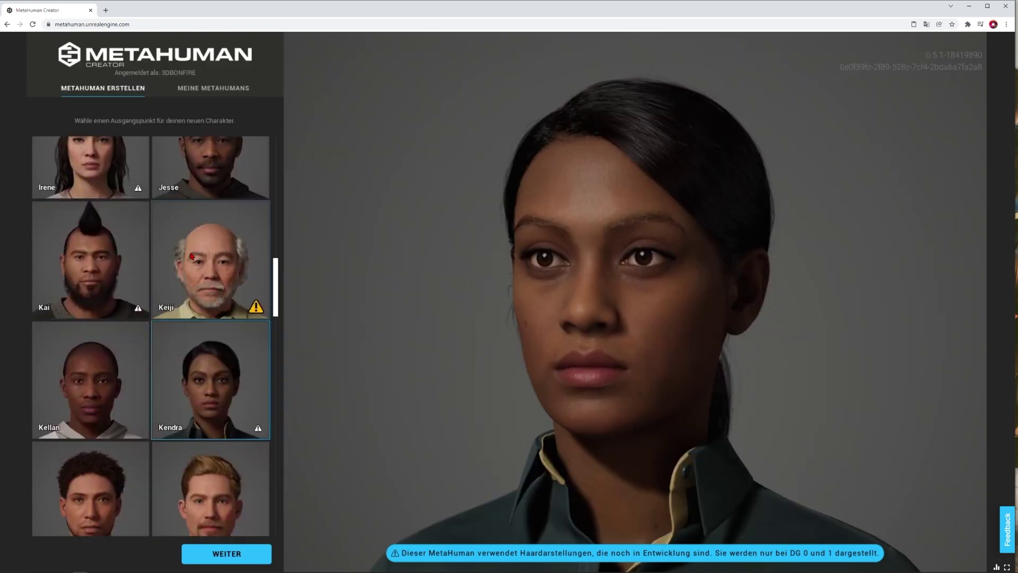
scroll(275, 306, "down", 1)
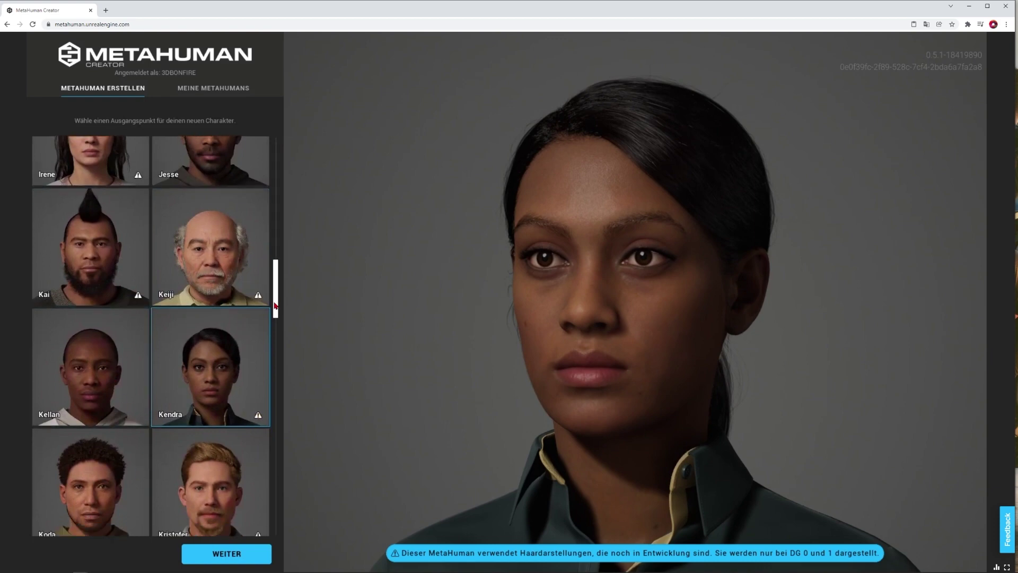
scroll(276, 305, "down", 2)
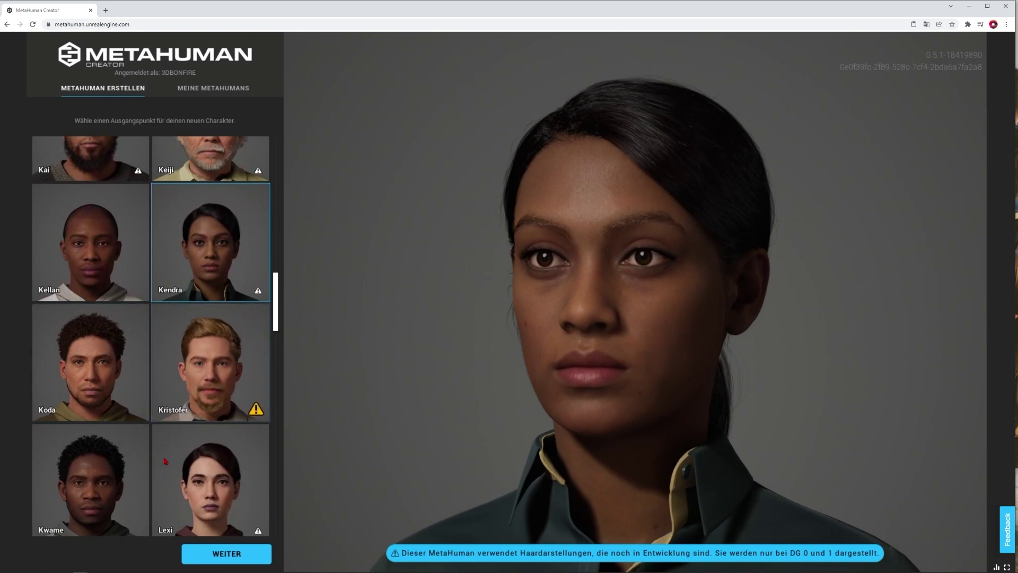
scroll(204, 366, "down", 2)
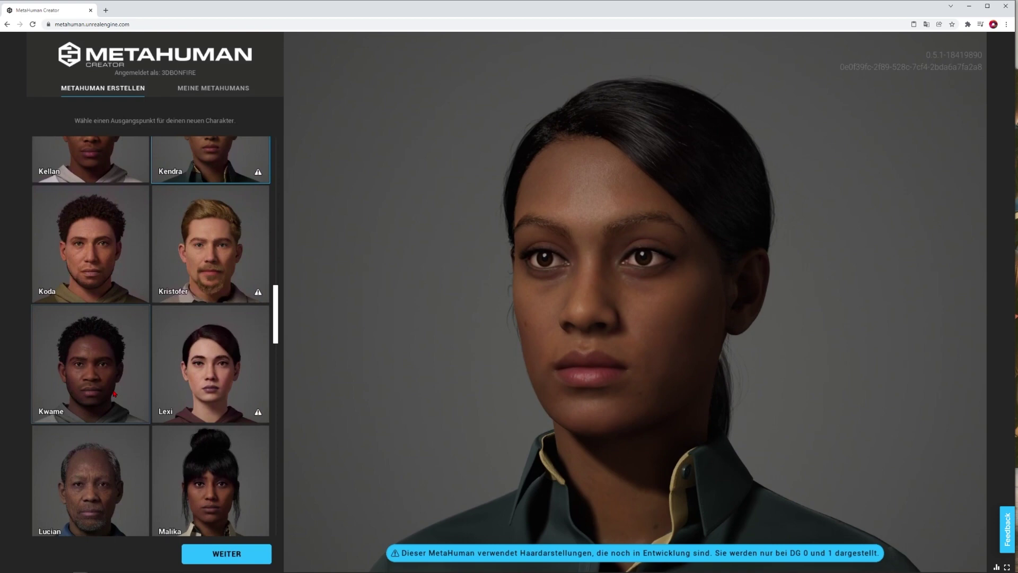
left_click_drag(275, 309, 284, 257)
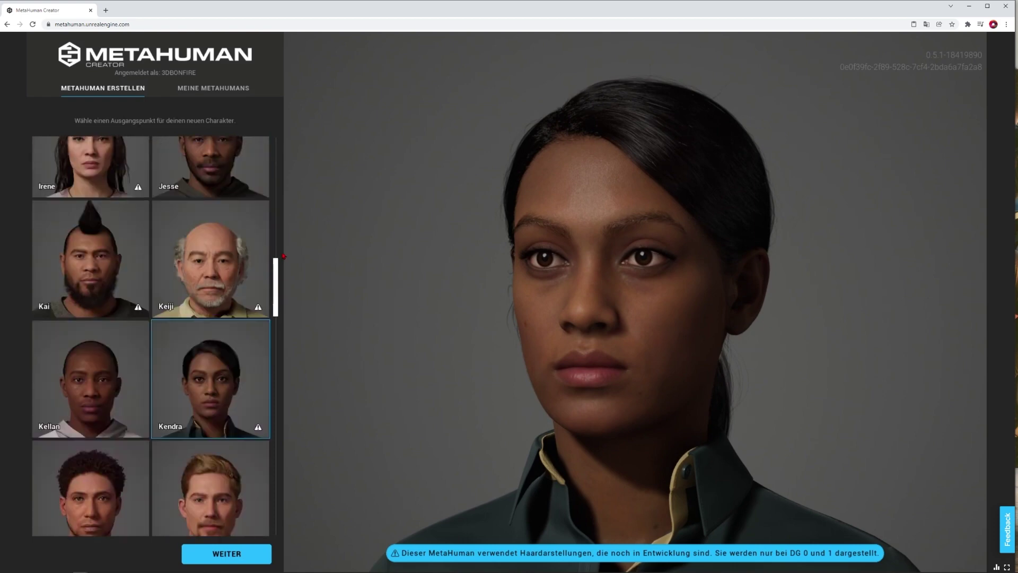
scroll(284, 257, "up", 5)
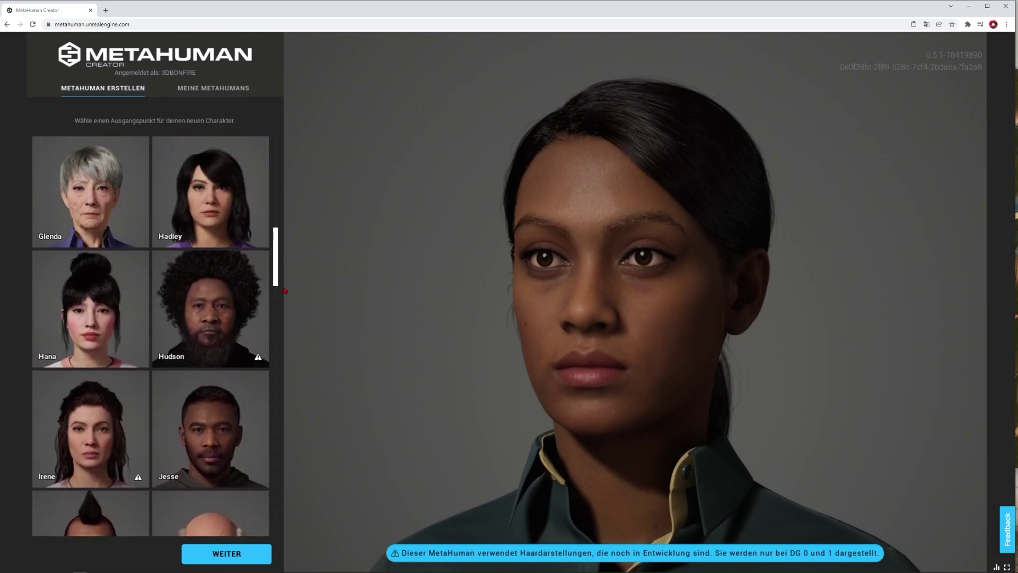
scroll(282, 244, "up", 5)
scroll(278, 223, "up", 5)
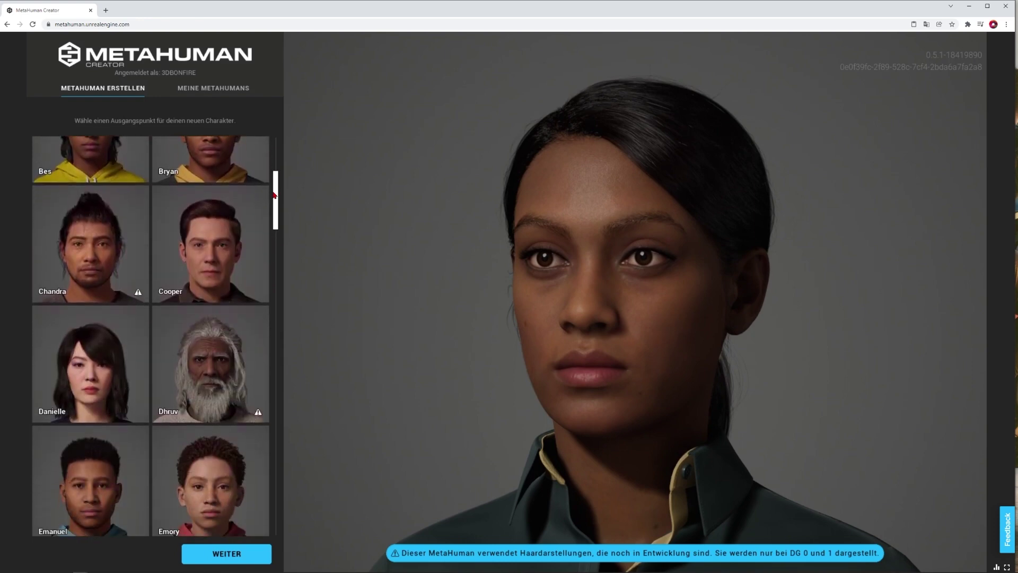
scroll(272, 206, "down", 3)
scroll(271, 212, "down", 3)
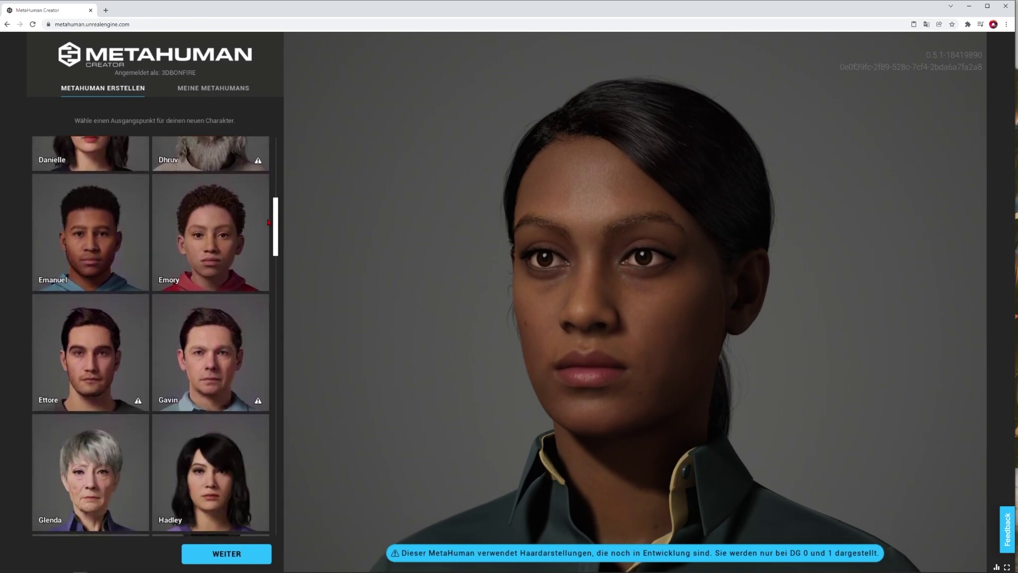
scroll(276, 196, "up", 2)
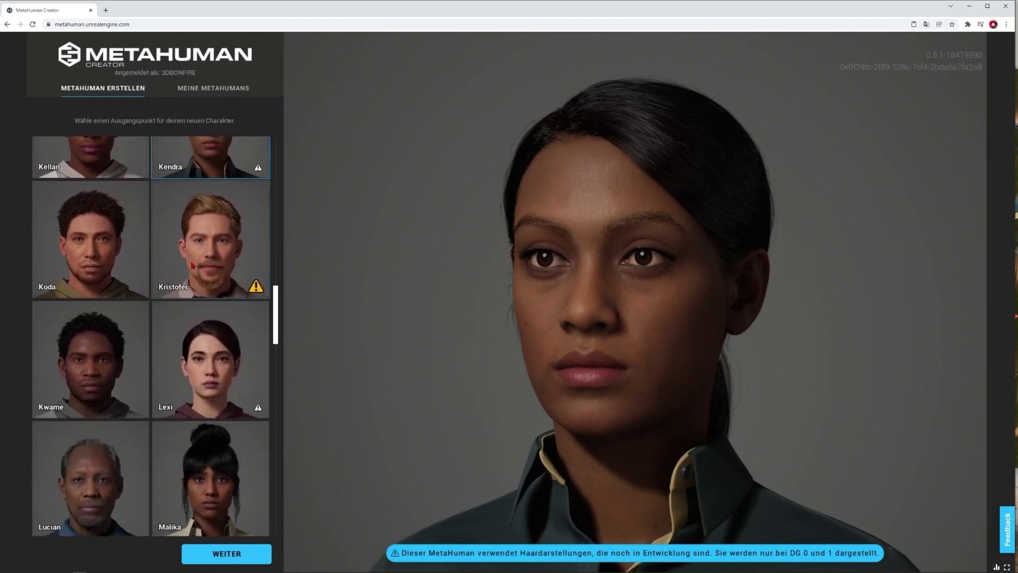
Step: Choose the Kristofer preset as the starting point and open the new MetaHuman for editing
left_click(240, 248)
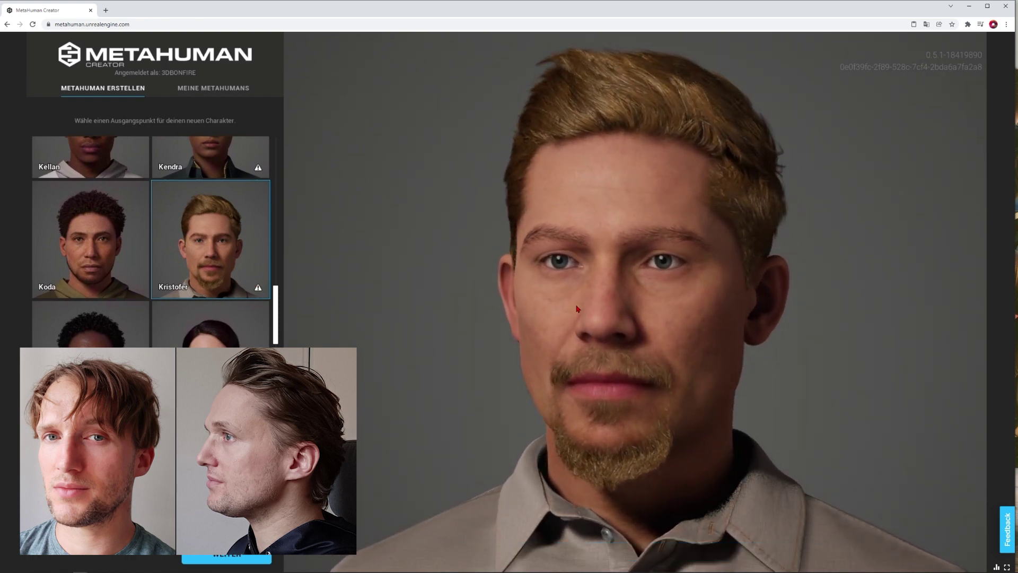
left_click(229, 558)
left_click(231, 558)
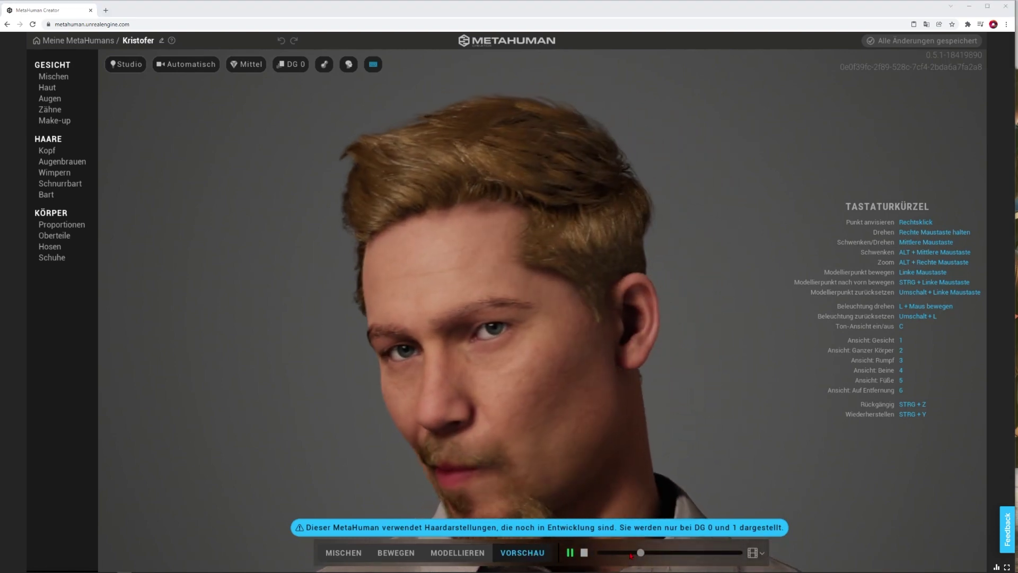
Step: Scrub the character's preview animation slightly forward and toggle its playback
mouse_move(641, 554)
left_mouse_down()
mouse_move(603, 554)
mouse_move(671, 554)
mouse_move(643, 554)
left_mouse_up()
left_click(570, 553)
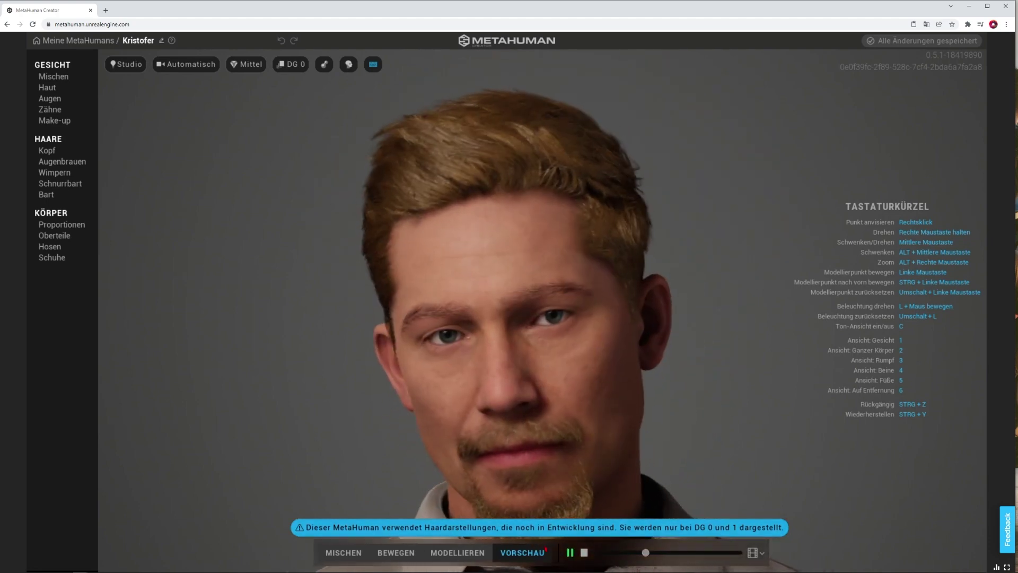
Step: Reset the preview animation to its start, replay it briefly, and examine the face from a slightly turned angle
left_click(570, 553)
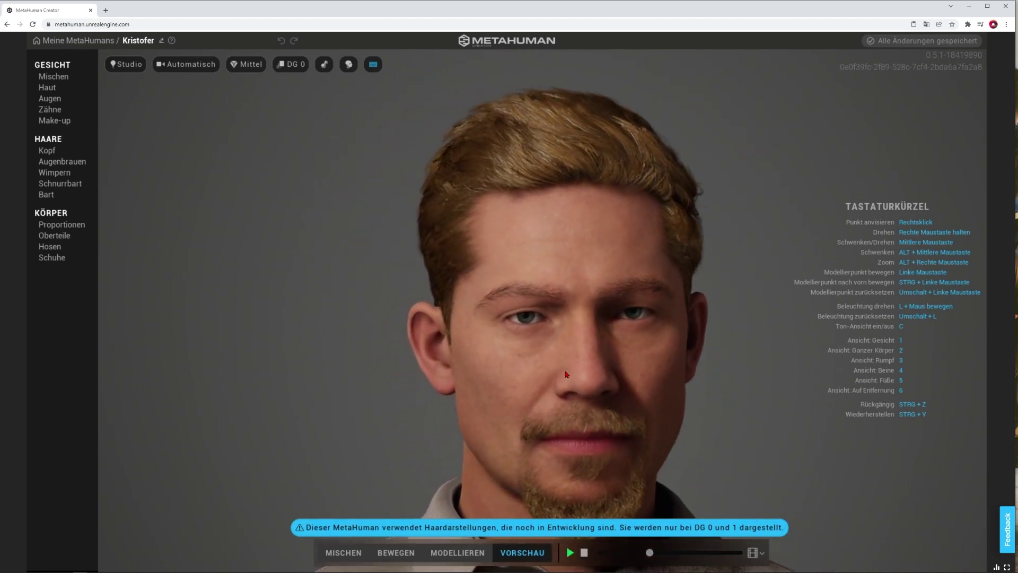
left_click(584, 553)
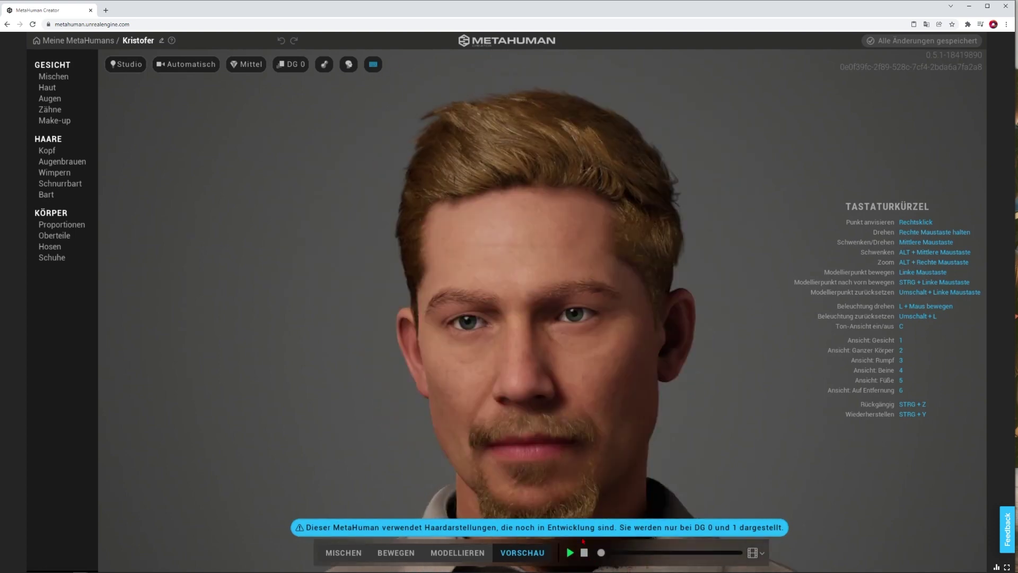
right_click_drag(522, 417, 470, 407)
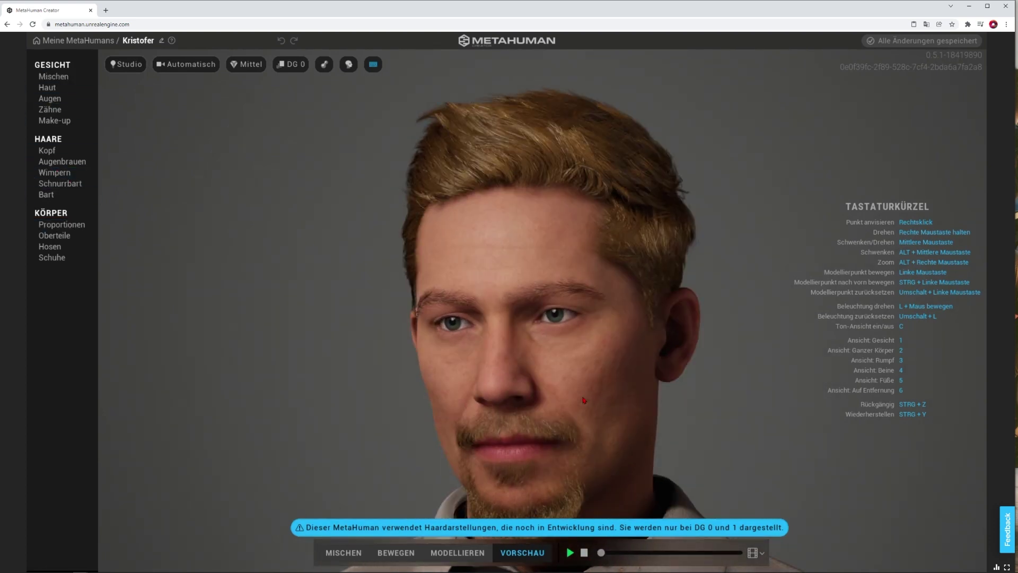
left_click(571, 553)
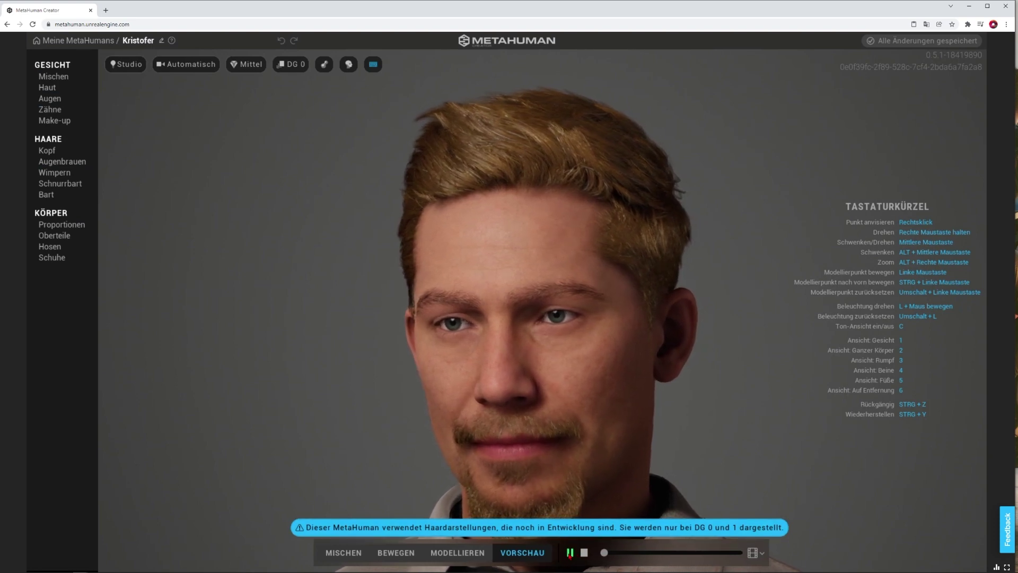
middle_click_drag(496, 322, 509, 292)
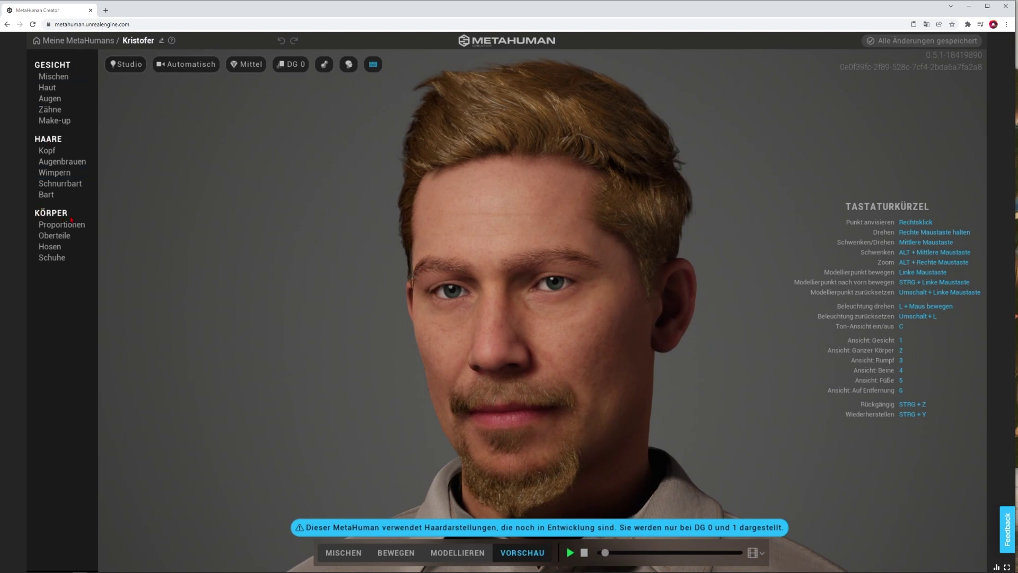
Step: Switch the scene lighting from Studio to the Indoor environment and rotate the lighting to about -4.2
left_click(133, 65)
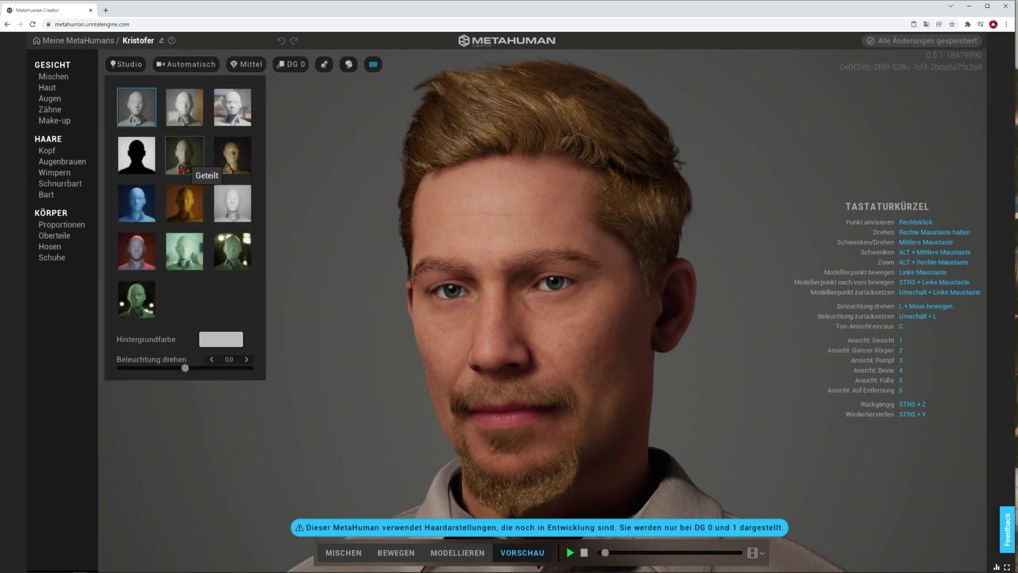
left_click(186, 108)
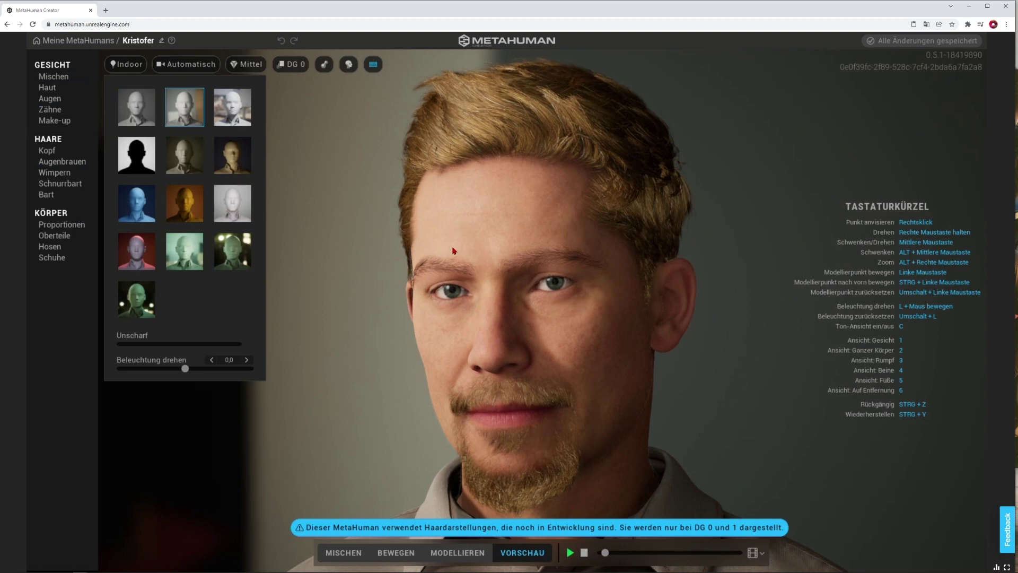
key("l")
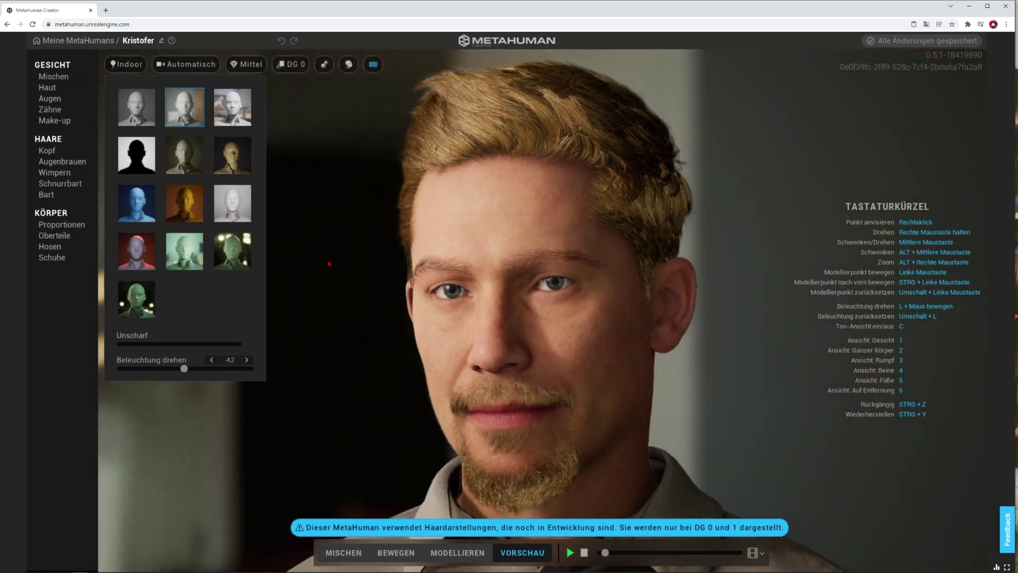
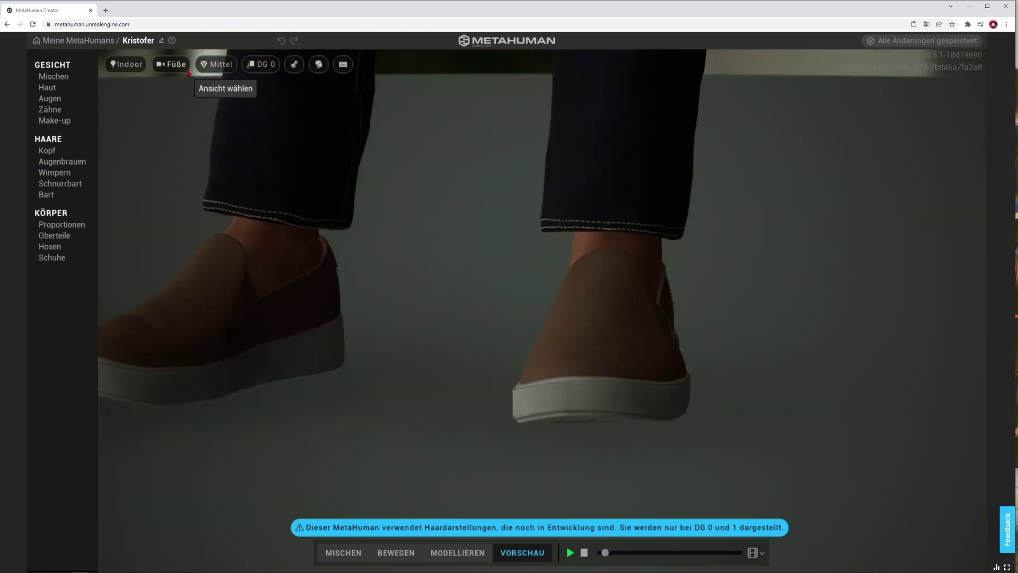
Step: Switch the camera view to Gesicht and raise the rendering quality to Hoch (mit Raytracing)
left_click(170, 64)
left_click(167, 130)
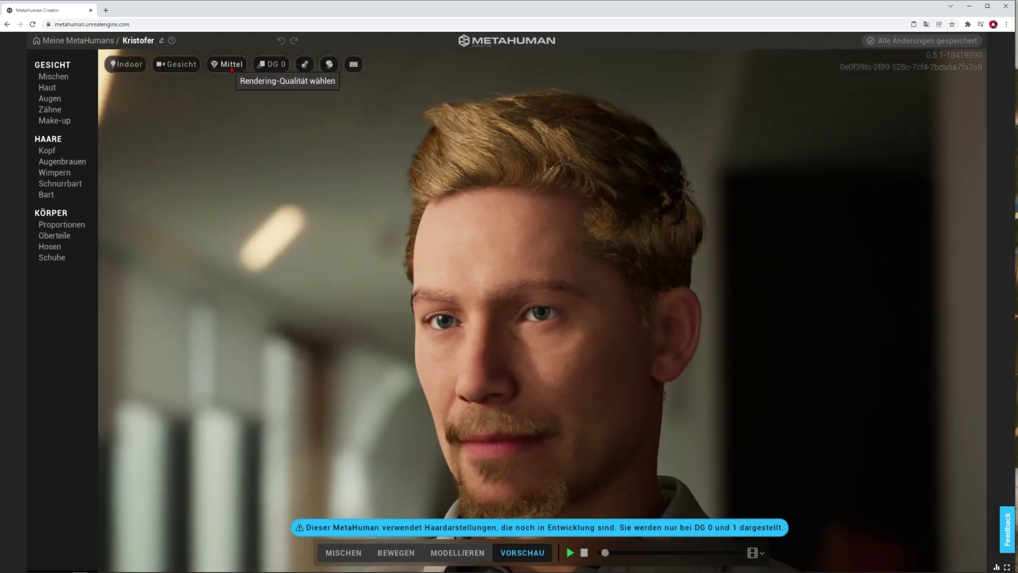
left_click(232, 66)
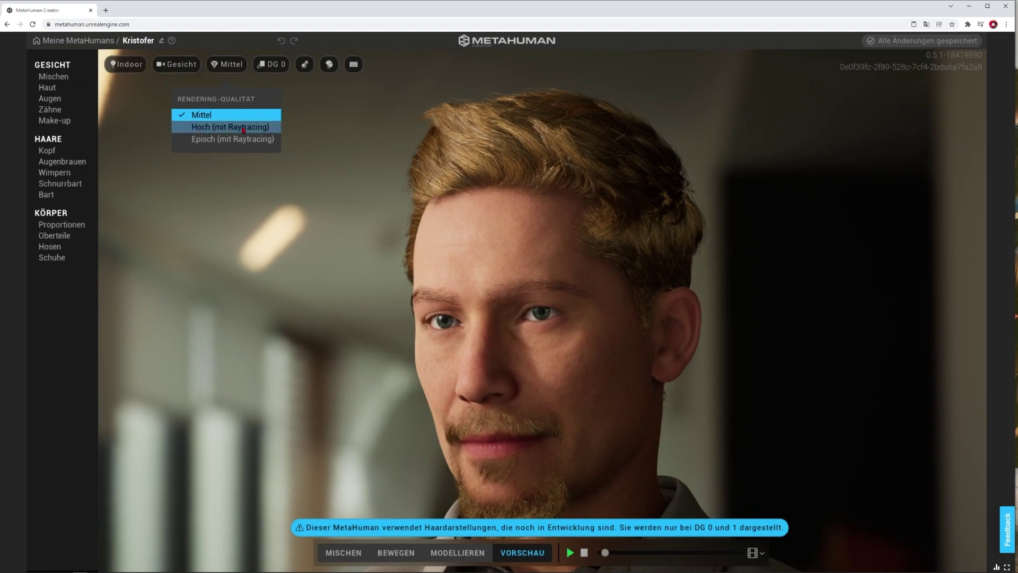
left_click(220, 127)
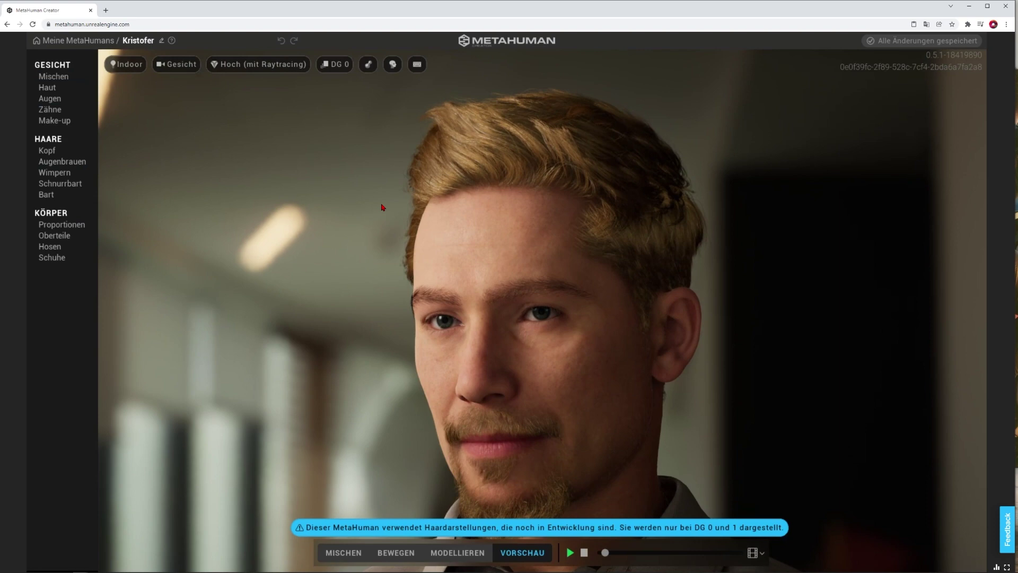
left_click_drag(540, 239, 512, 241)
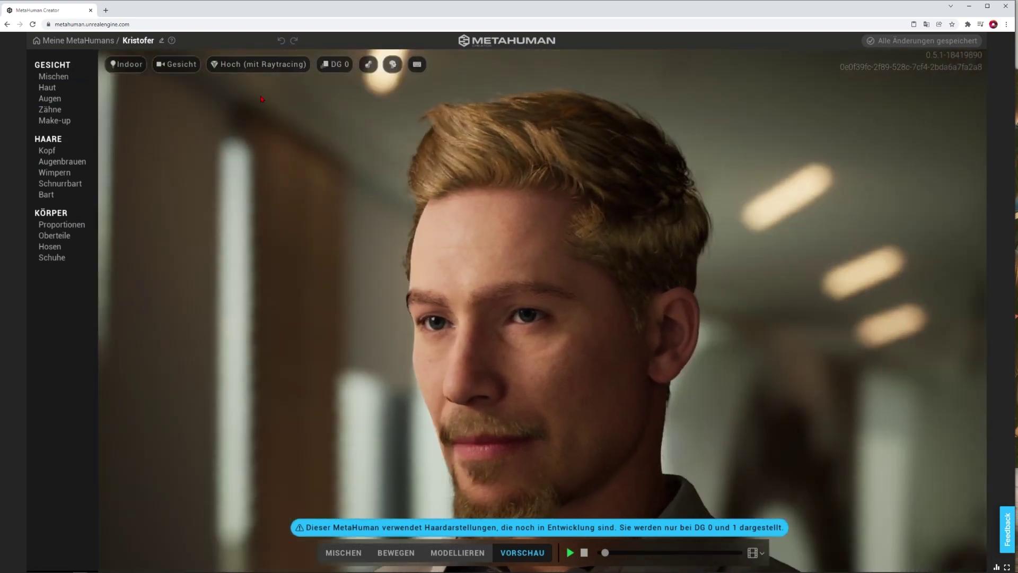
Step: Set the rendering quality to Episch (mit Raytracing) and check the face under slightly turned lighting
left_click(258, 65)
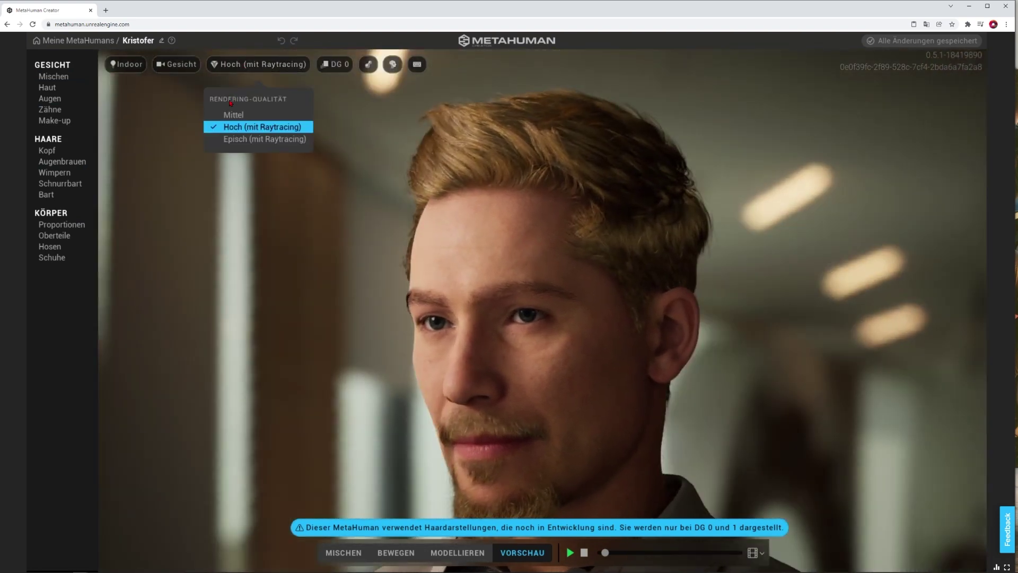
left_click(236, 141)
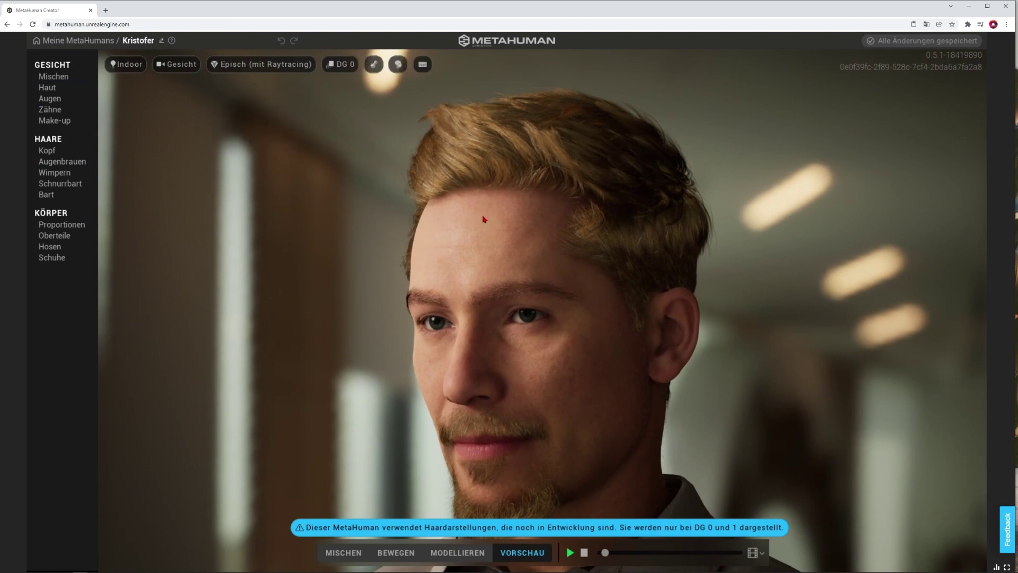
mouse_move(452, 255)
left_mouse_down()
mouse_move(509, 260)
mouse_move(449, 262)
mouse_move(484, 258)
mouse_move(491, 222)
mouse_move(479, 221)
mouse_move(459, 277)
mouse_move(448, 268)
mouse_move(465, 267)
left_mouse_up()
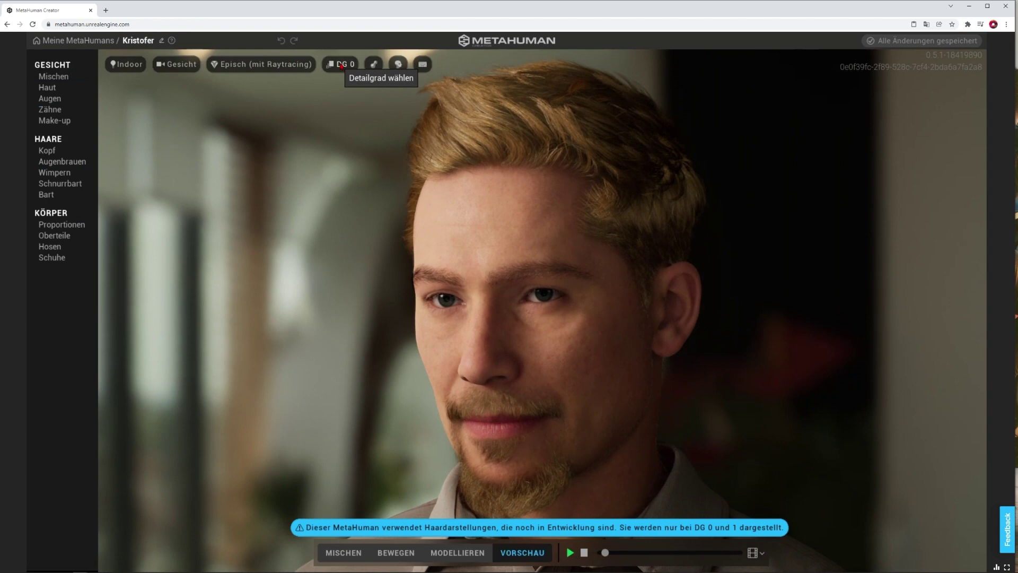
Step: Lower the character's level of detail to DG 1, then DG 2, and dismiss the notice about hair display
left_click(341, 64)
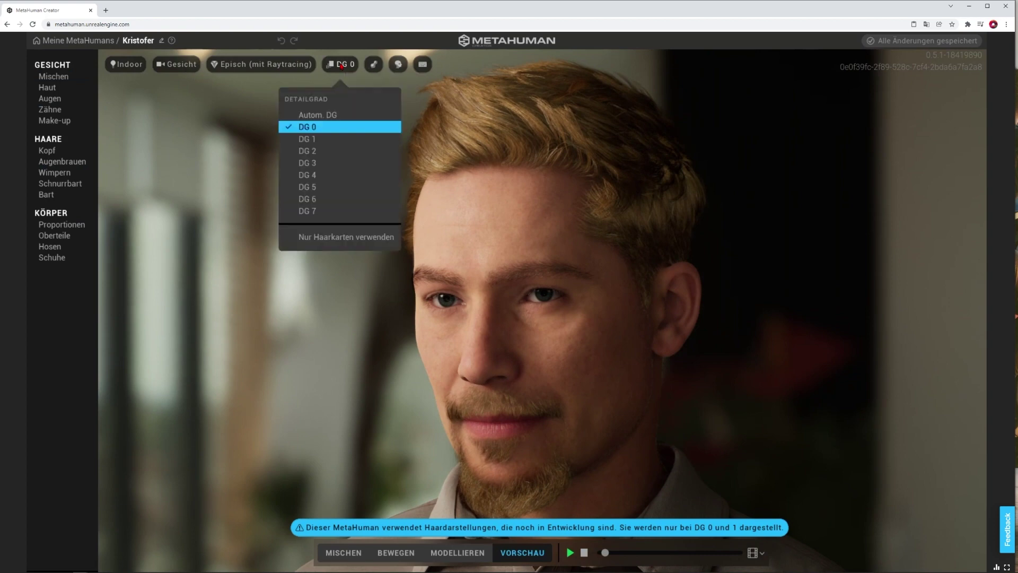
left_click(307, 139)
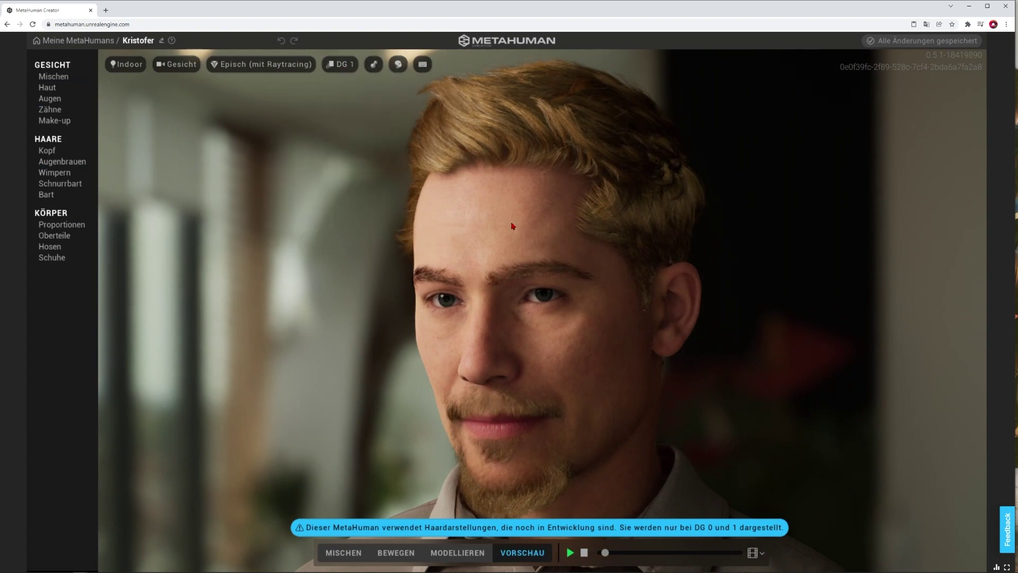
left_click(344, 66)
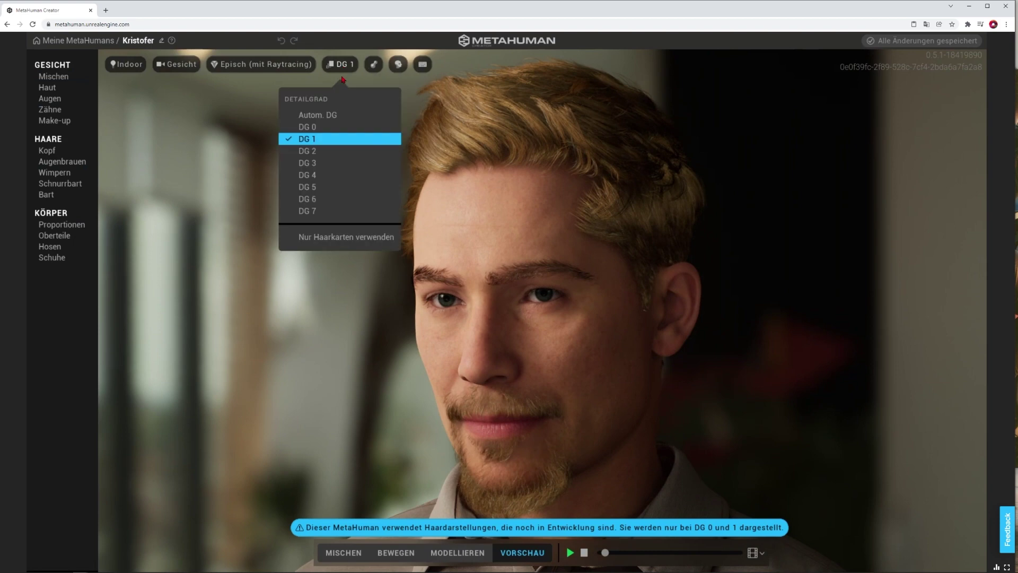
left_click(307, 151)
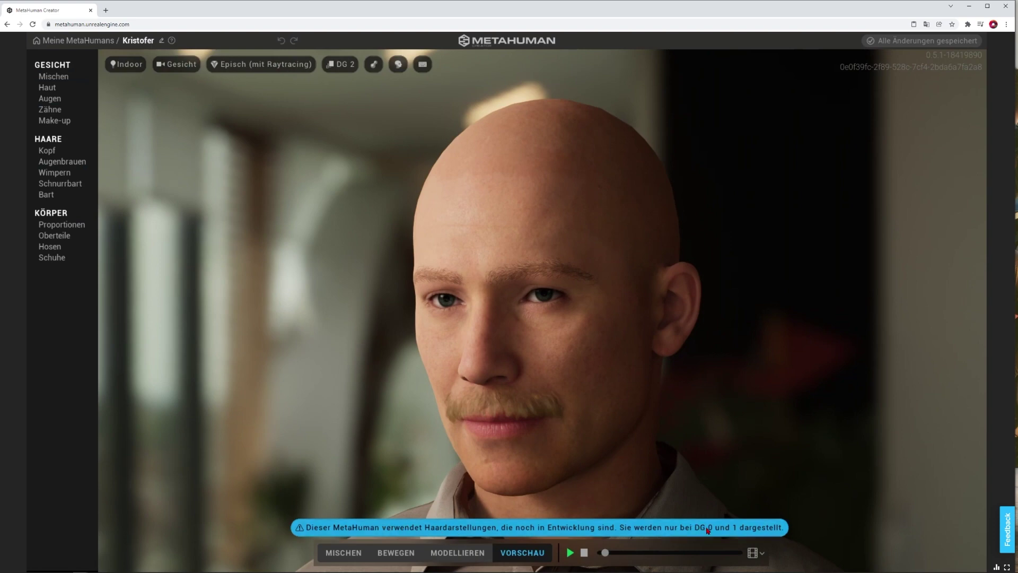
left_click(591, 531)
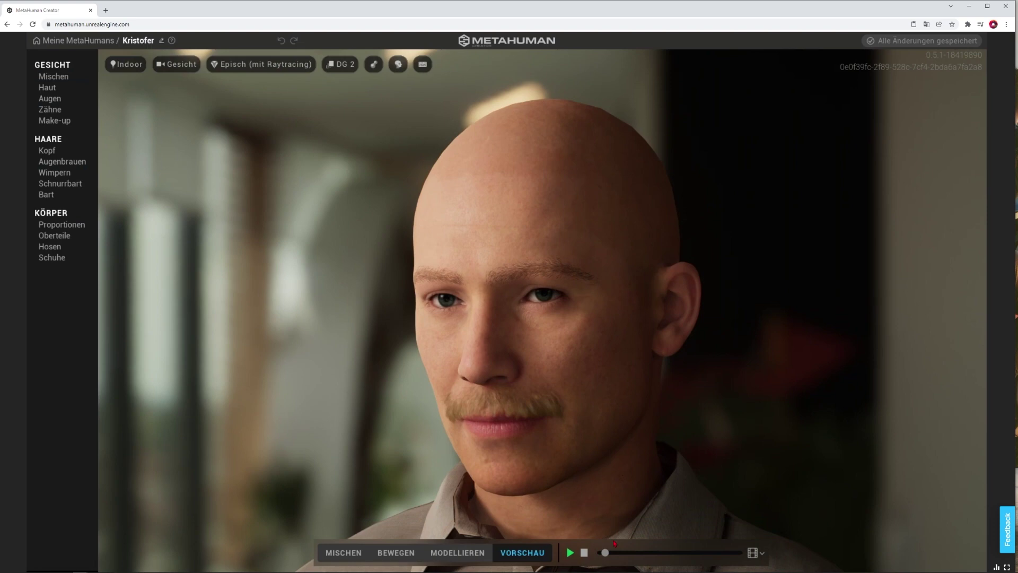
Step: Reduce the level of detail further to DG 3 and finally DG 7, and view the simplified head
left_click(339, 64)
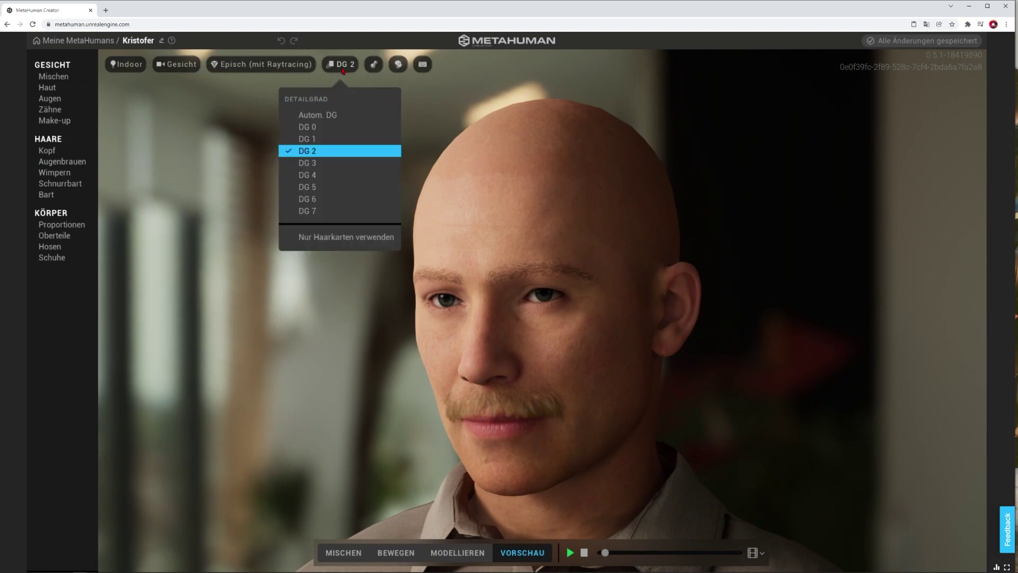
left_click(315, 161)
left_click(340, 64)
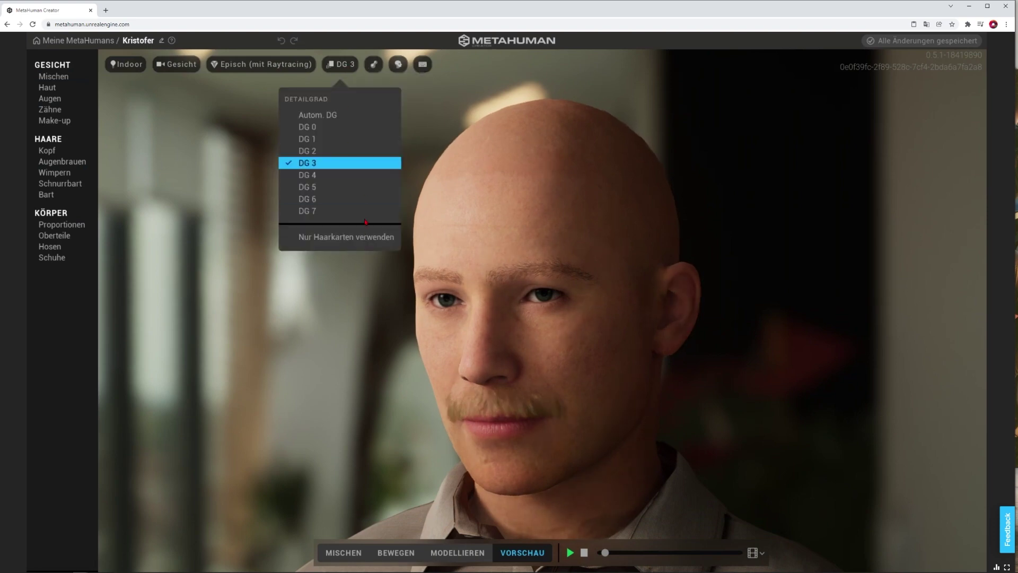
left_click(315, 211)
left_click_drag(478, 355, 489, 354)
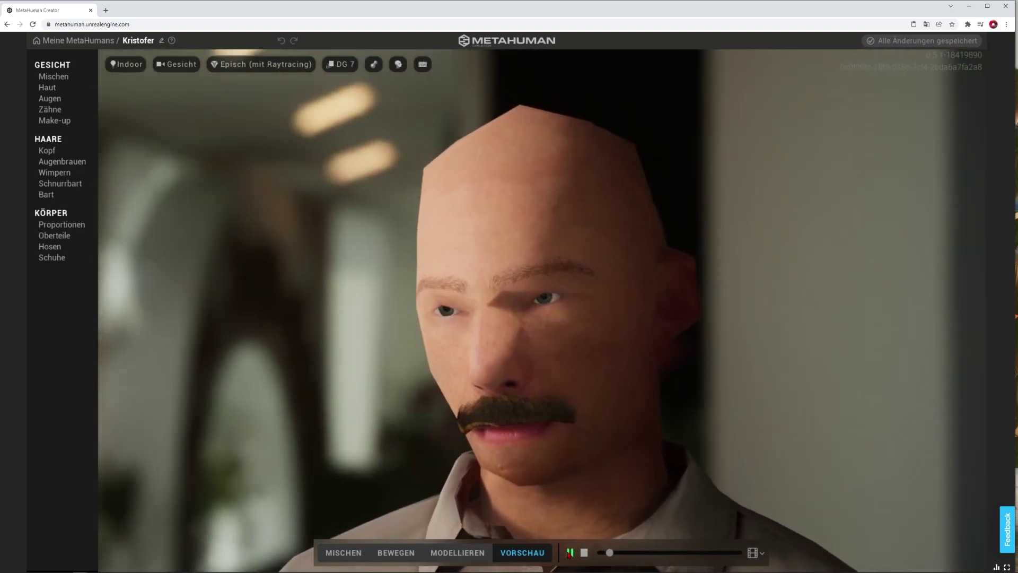
Step: Choose the Gesicht: Mimik preview animation and play it on the low-detail head
left_click(757, 553)
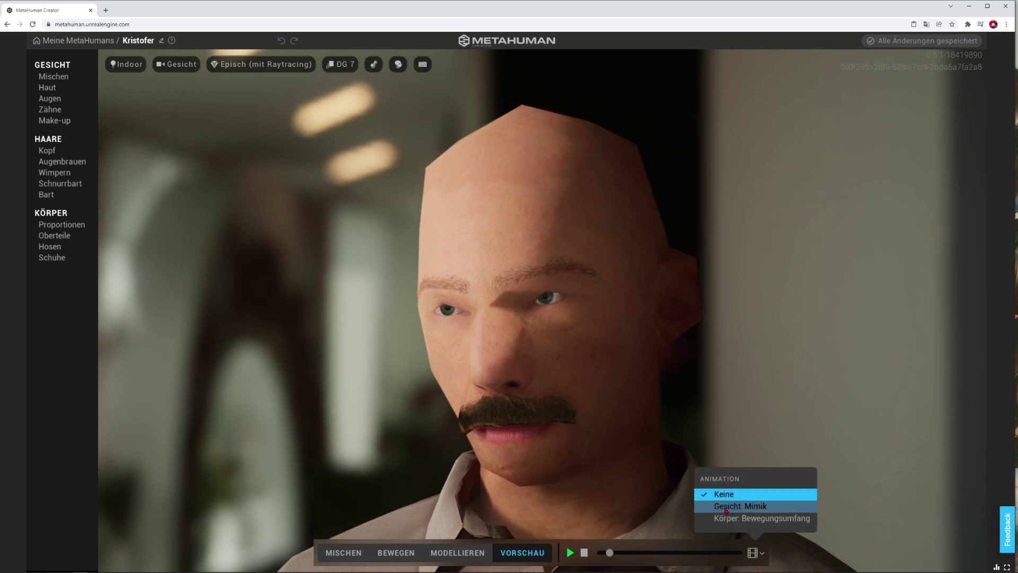
left_click(730, 507)
left_click(571, 552)
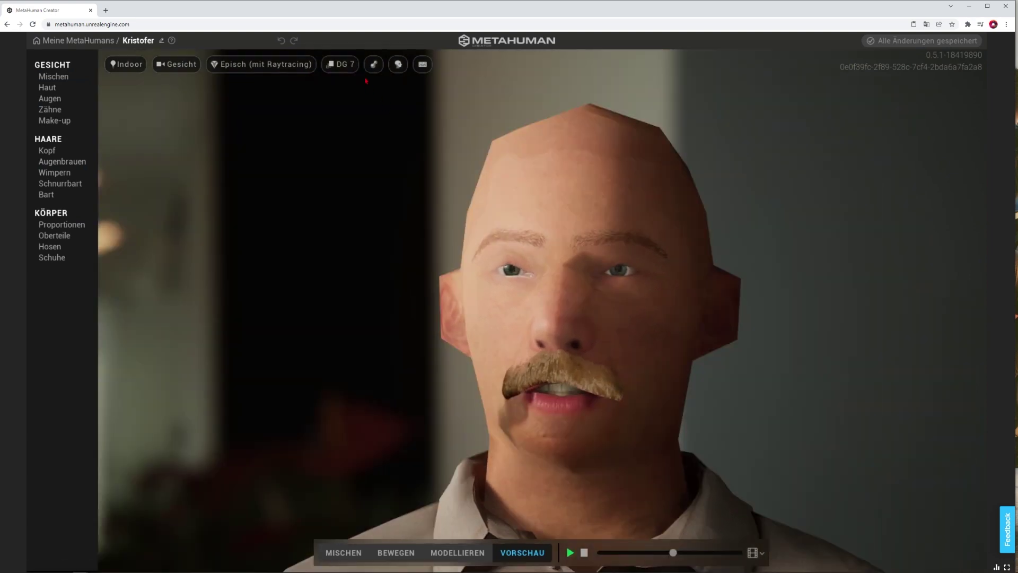
Step: Restore the level of detail to DG 0 and view the face from a turned angle
left_click(342, 64)
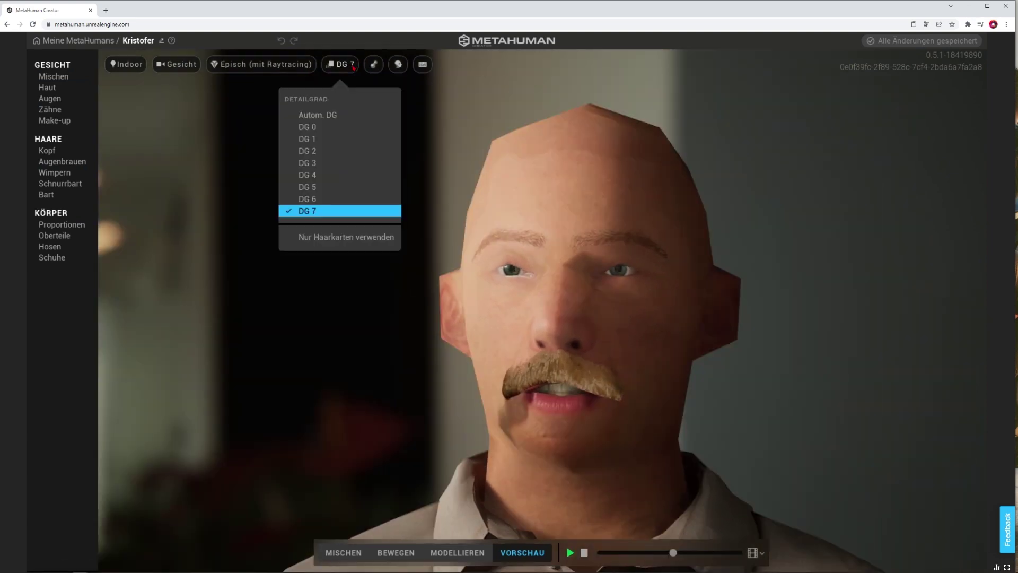
left_click(326, 126)
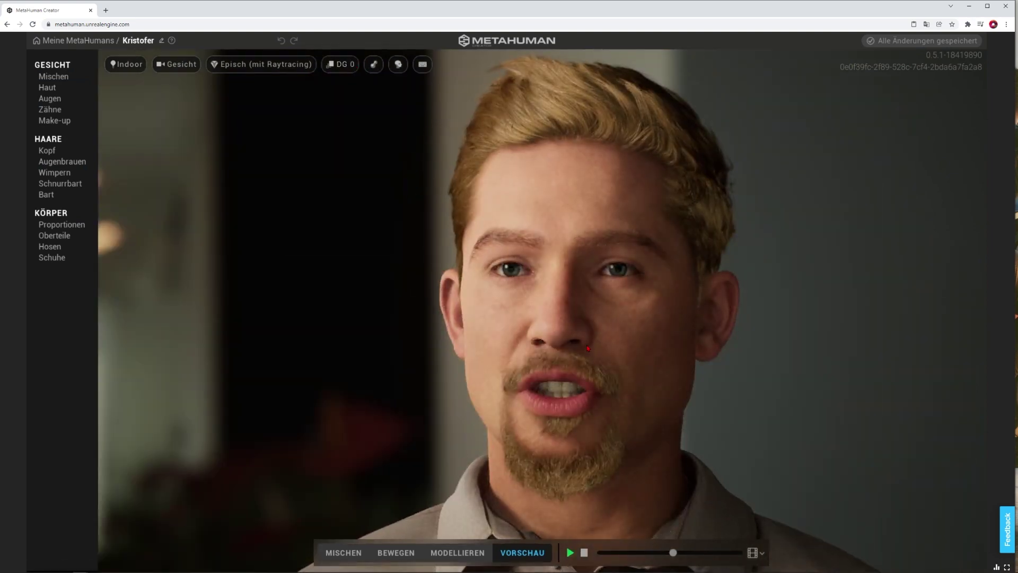
left_click_drag(506, 313, 395, 305)
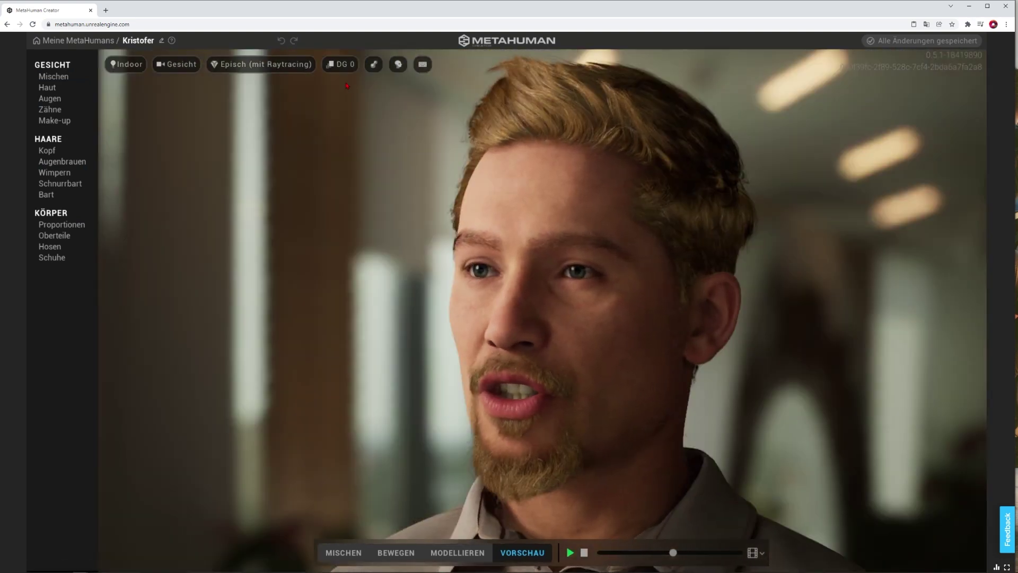
Step: Turn the clay material on and off again, and briefly hide and restore the hair
left_click(374, 64)
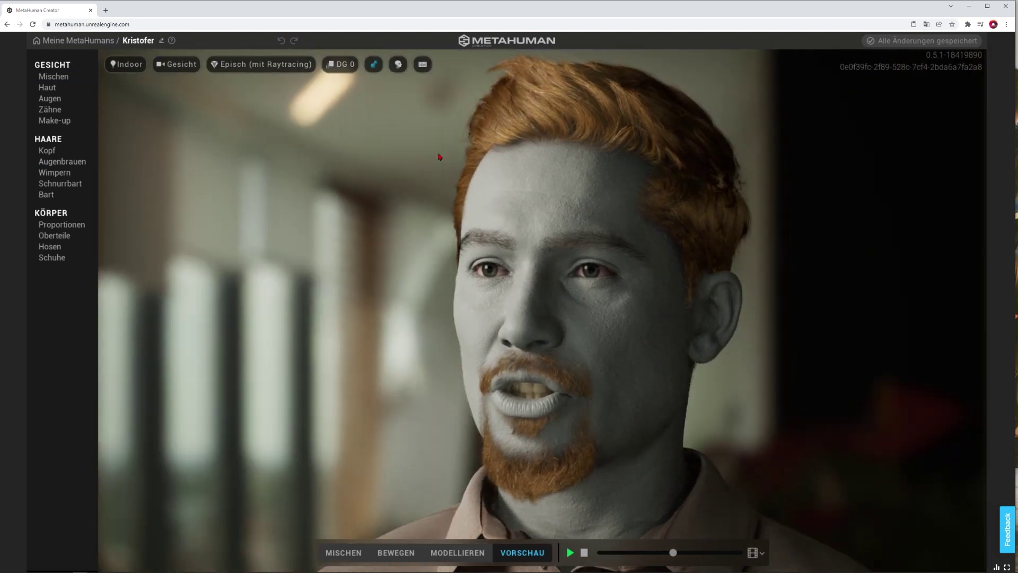
left_click(374, 64)
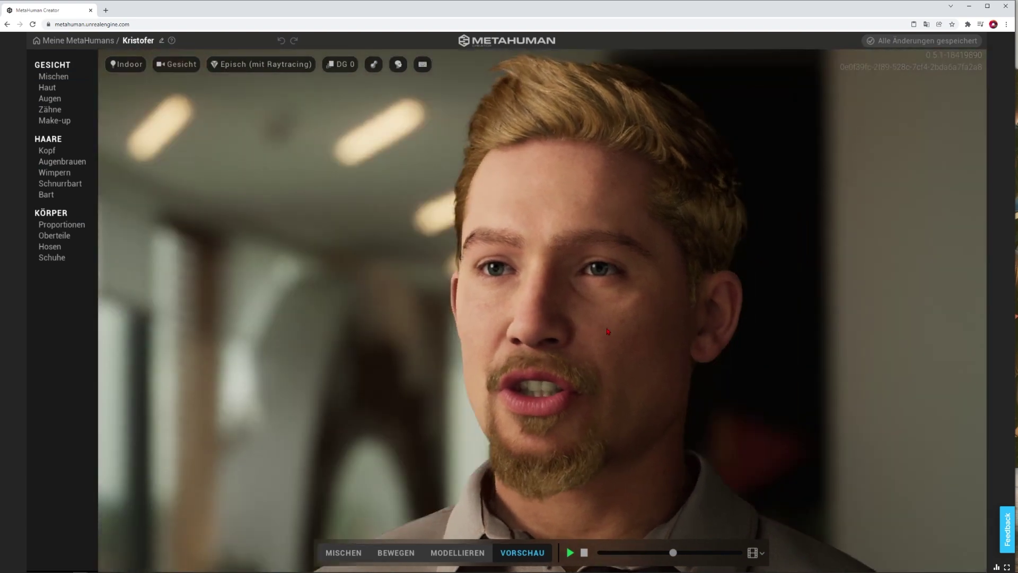
left_click(399, 64)
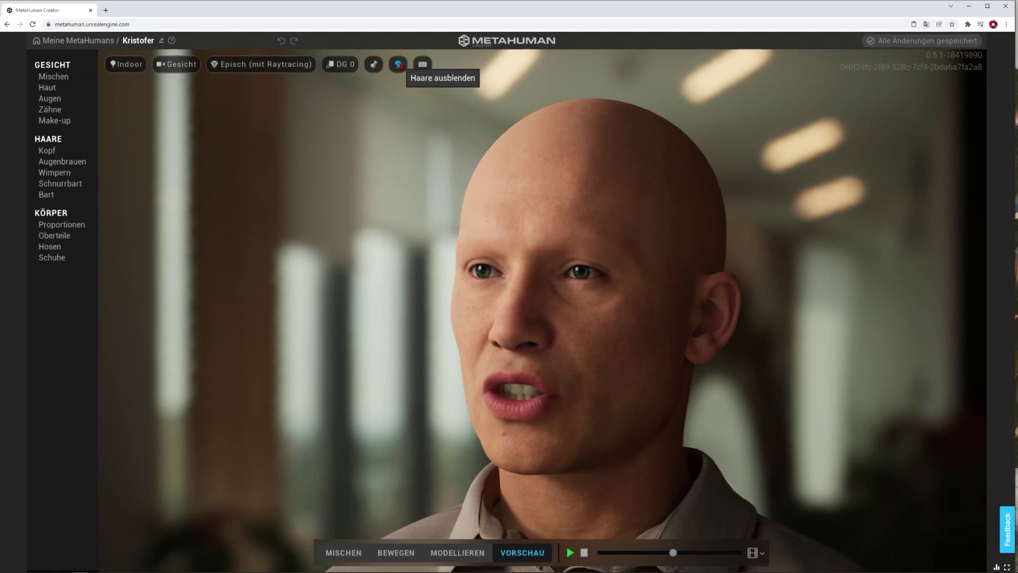
left_click(398, 64)
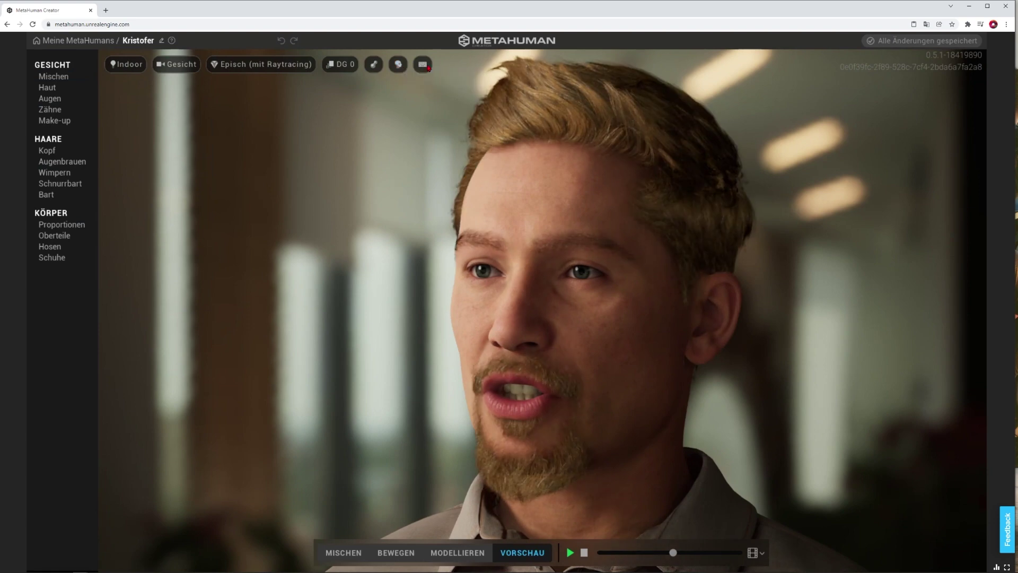
Step: Hide the character's hair once more and examine the bald head from different angles and distances
left_click(423, 64)
left_click(415, 65)
left_click(398, 65)
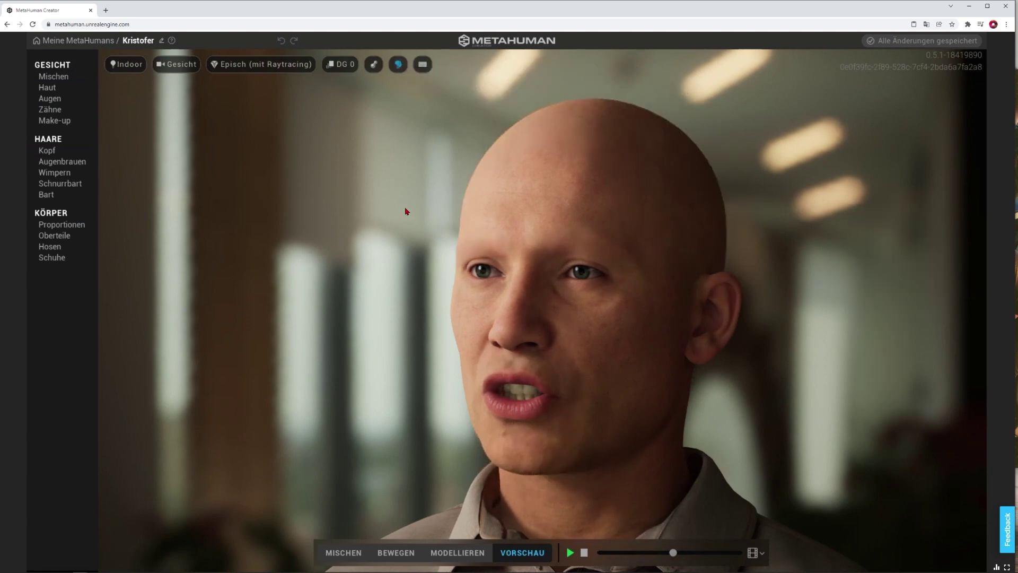
left_click_drag(584, 275, 632, 287)
scroll(593, 286, "down", 3)
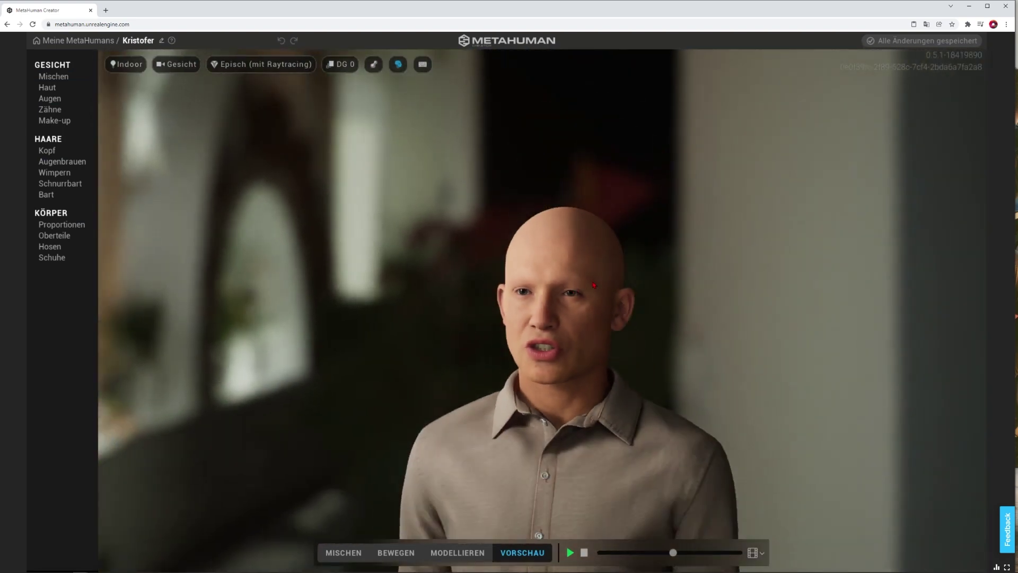
scroll(593, 286, "up", 5)
scroll(593, 286, "down", 3)
scroll(594, 287, "up", 4)
scroll(594, 286, "down", 4)
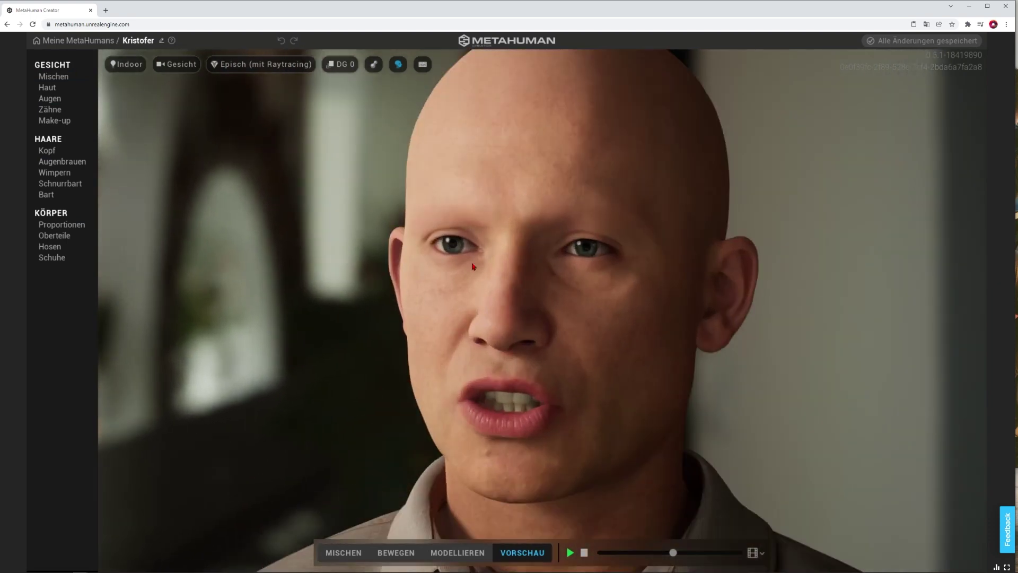
Step: Set the preview animation to Keine so the face returns to its neutral pose
left_click(753, 553)
left_click(740, 495)
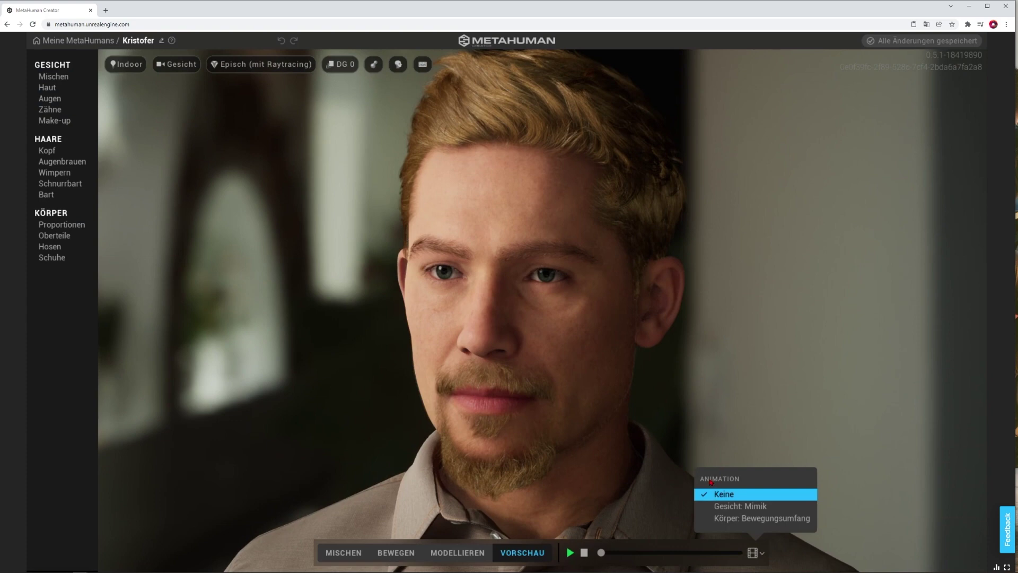
left_click_drag(725, 384, 480, 323)
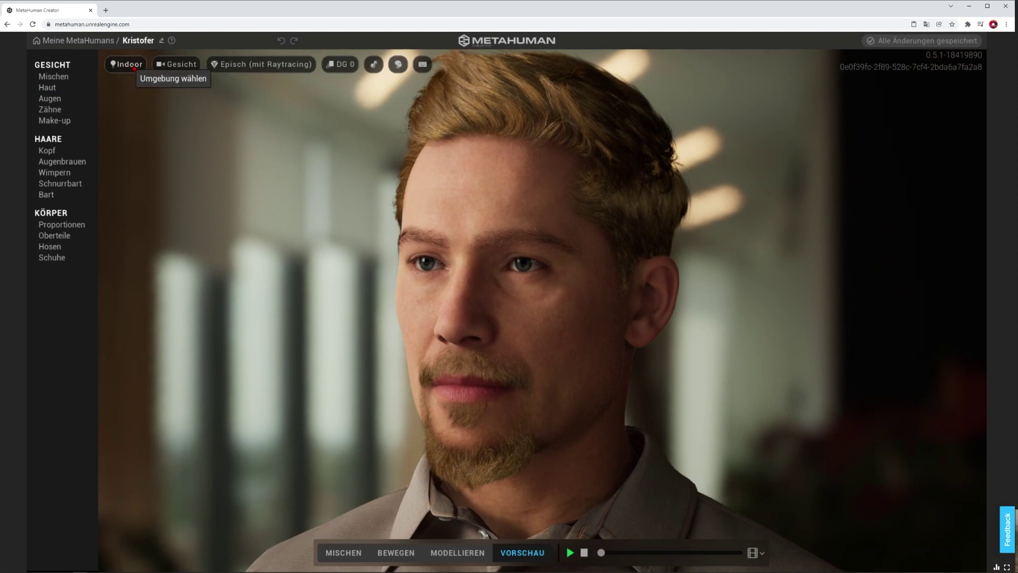
Step: Switch the environment from Indoor to Porträt and rotate the lighting to about -69.6
left_click(126, 64)
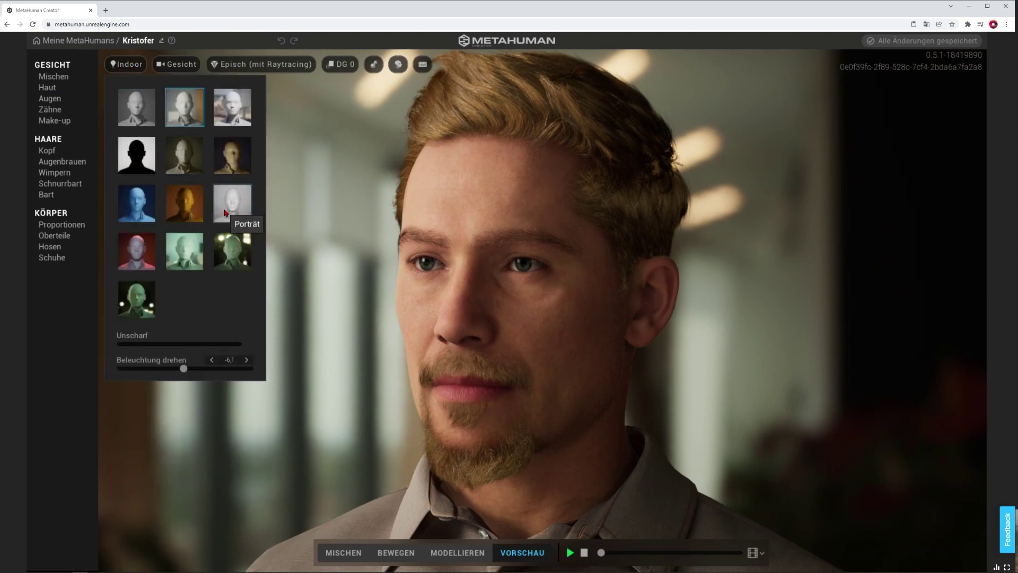
left_click(225, 213)
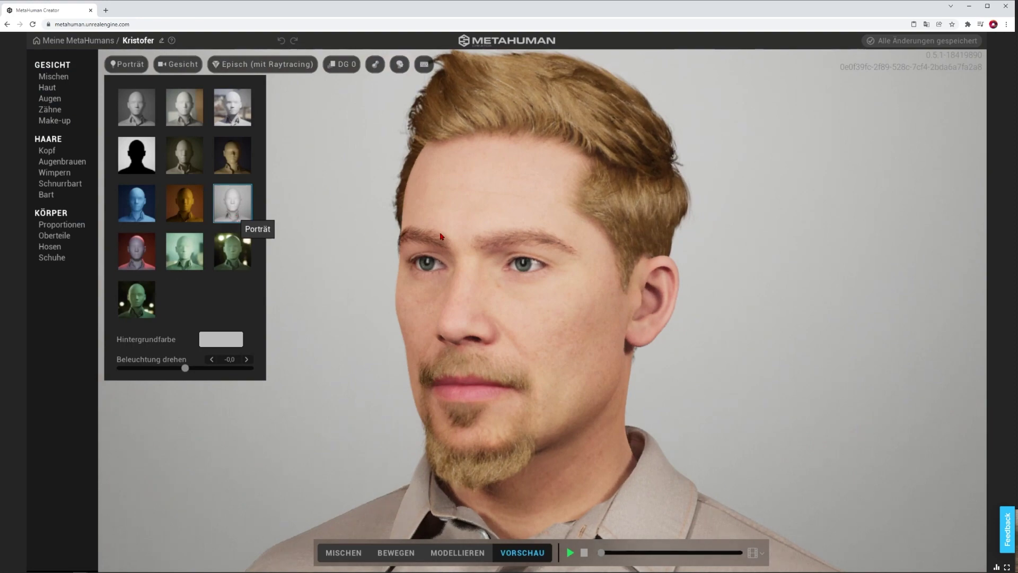
left_click_drag(341, 268, 212, 239)
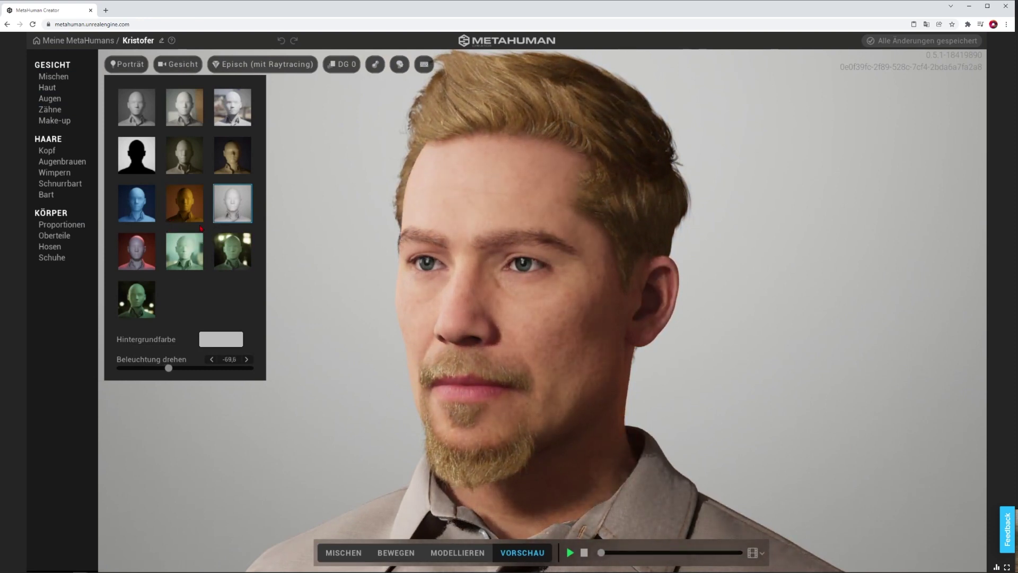
left_click(213, 242)
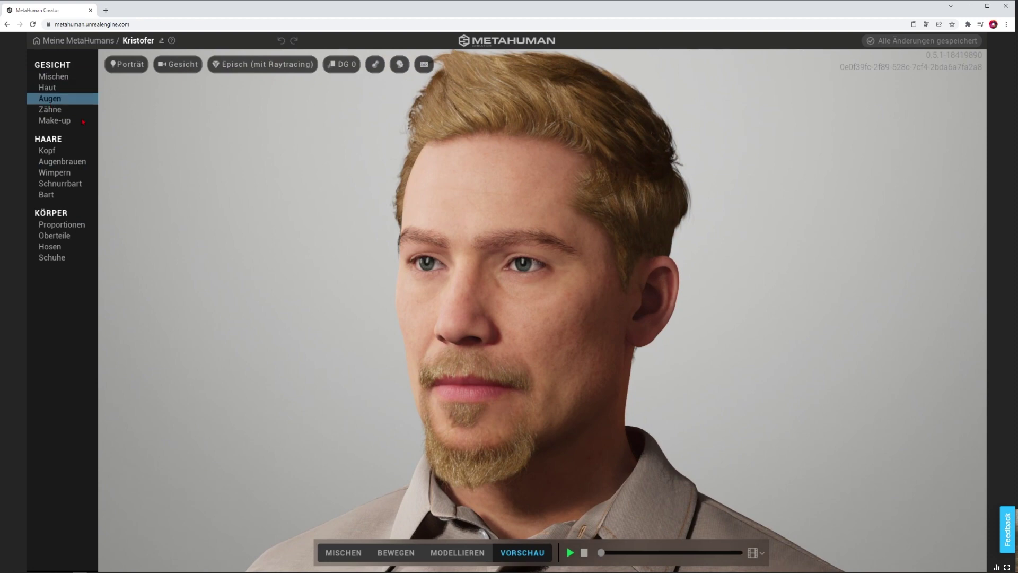
Step: Fill the three face blend slots with the bearded man with tied-up hair, Bernice and the short dark-haired man
left_click(54, 78)
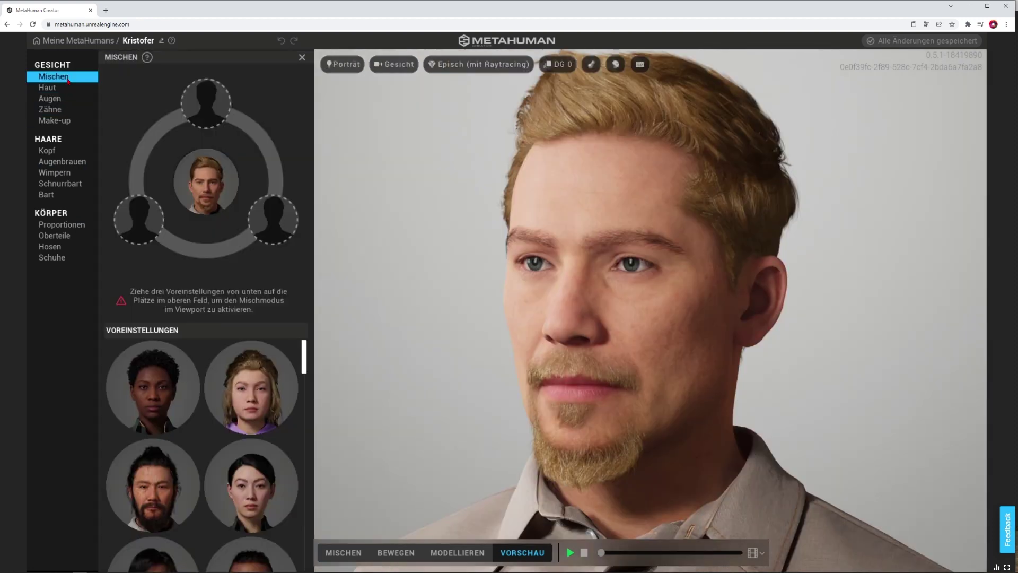
left_click_drag(152, 485, 139, 220)
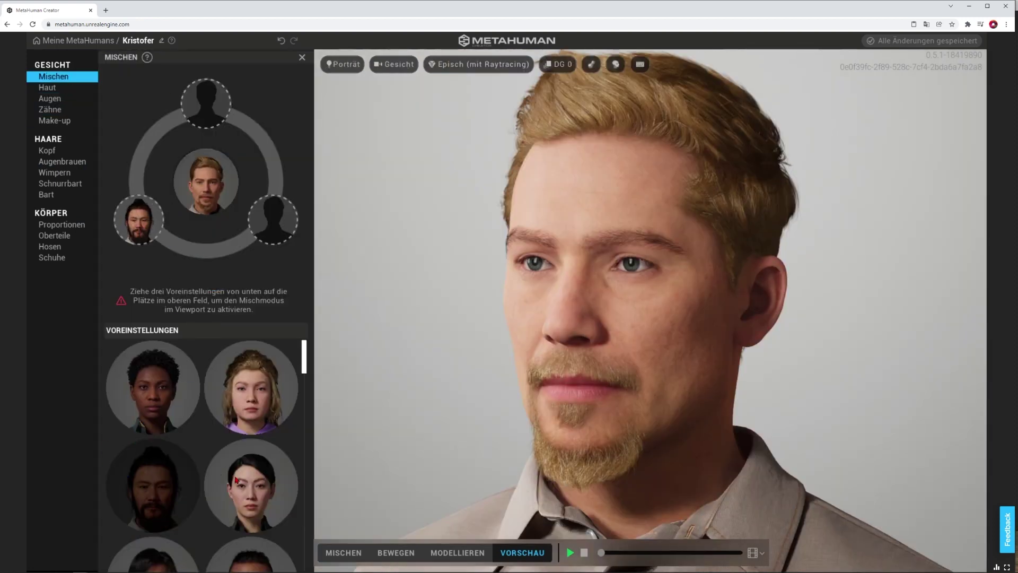
left_click_drag(247, 496, 206, 103)
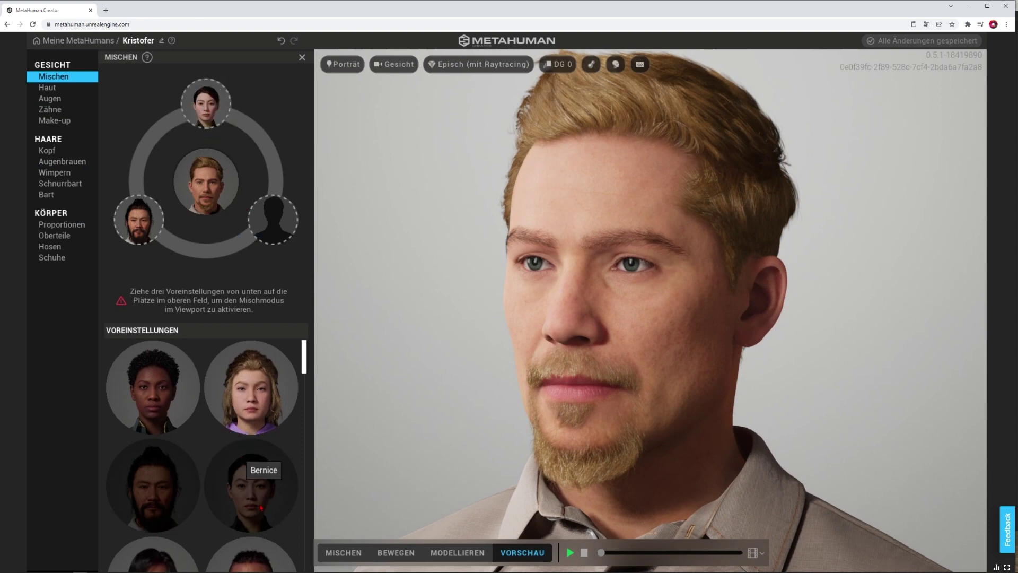
scroll(252, 433, "down", 10)
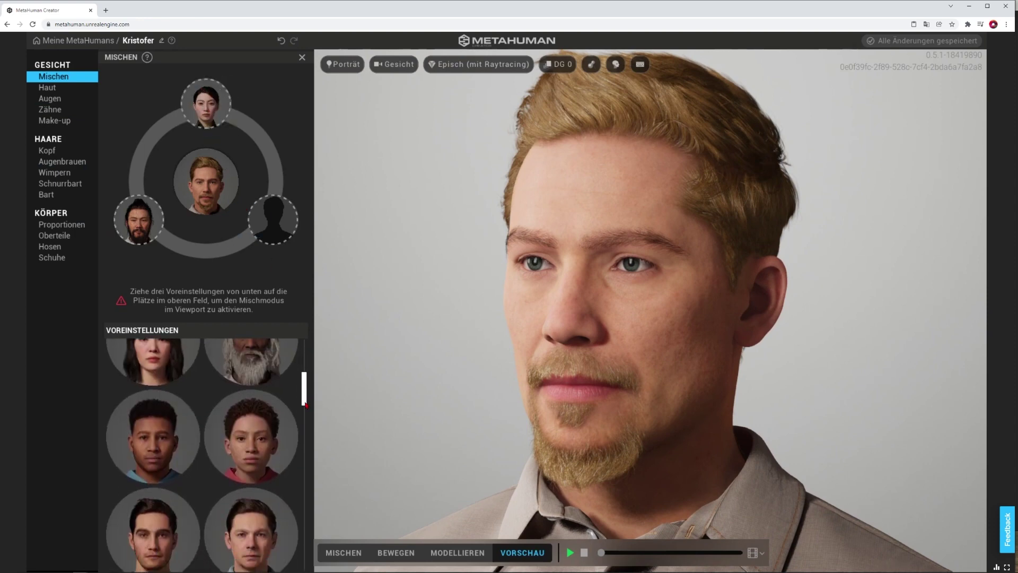
left_click_drag(251, 432, 273, 219)
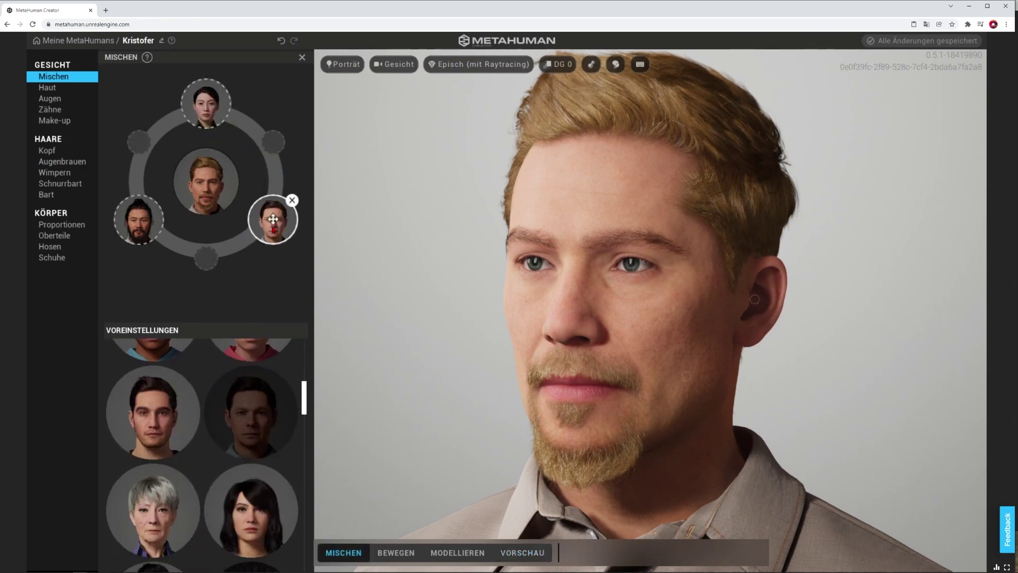
Step: Blend the mouth area towards the different presets using its control point on the face
left_click(565, 379)
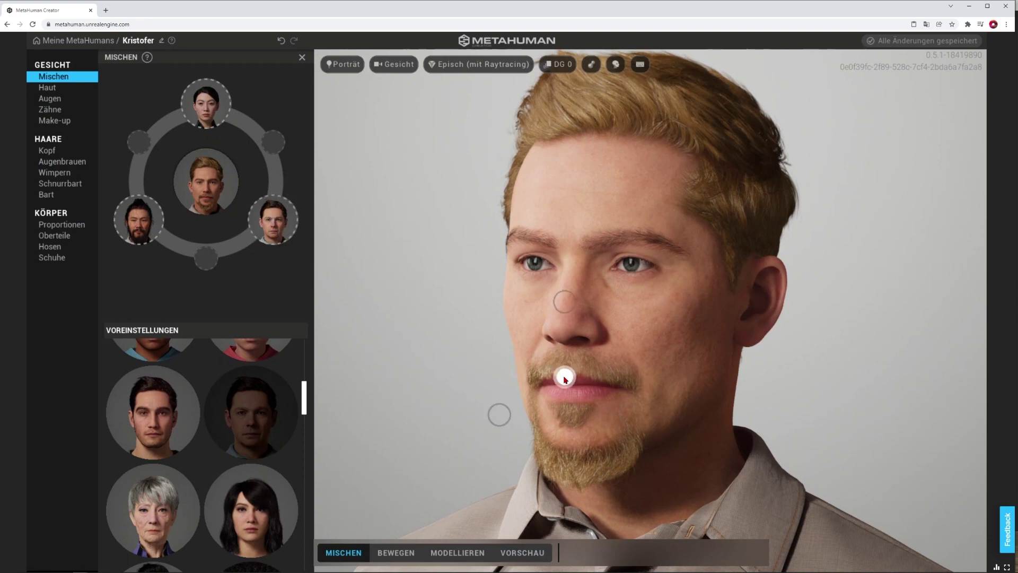
left_click_drag(565, 379, 636, 333)
left_click_drag(584, 358, 532, 328)
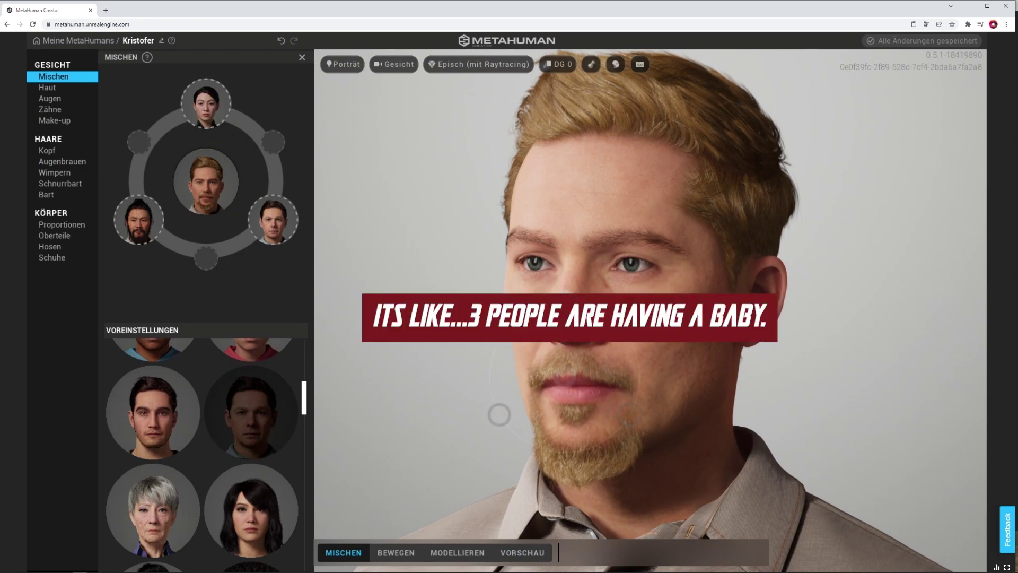
mouse_move(486, 371)
left_mouse_down()
mouse_move(539, 364)
mouse_move(480, 378)
left_mouse_up()
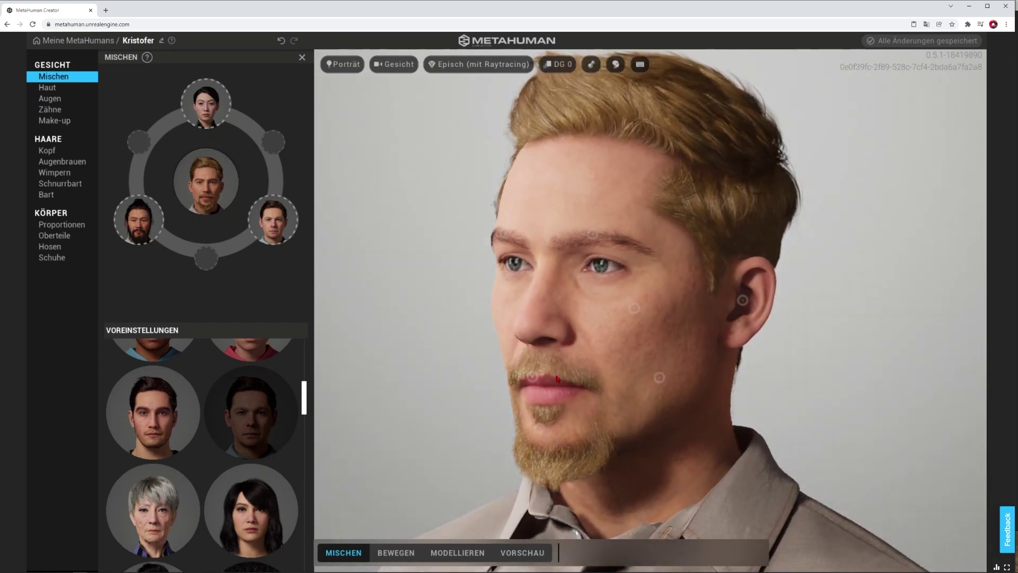
Step: Set the skin colour to a lighter pinkish tone at about U 0.42 and V 0.49
left_click(62, 87)
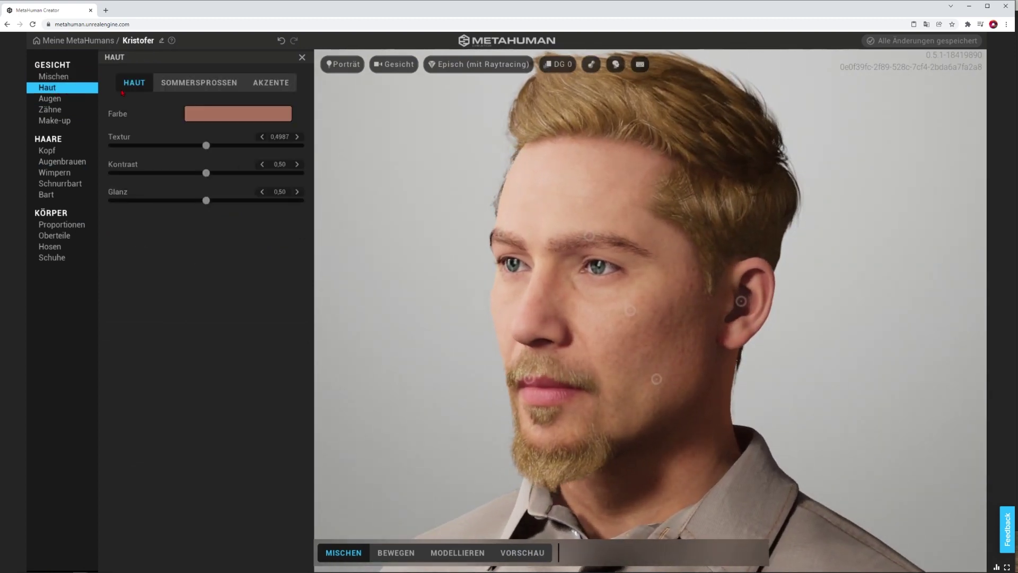
left_click_drag(531, 333, 571, 328)
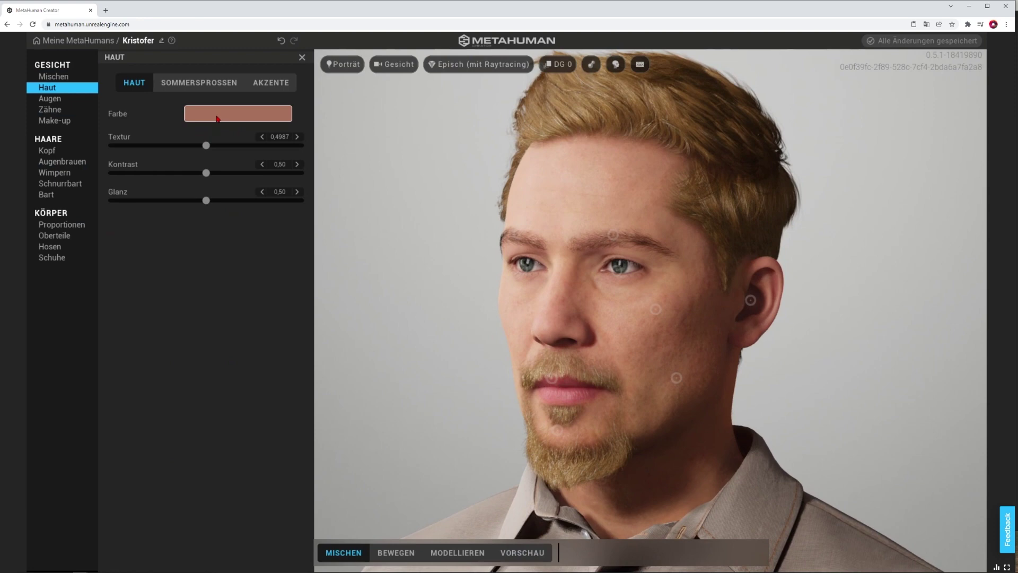
left_click(218, 118)
left_click_drag(287, 163, 262, 173)
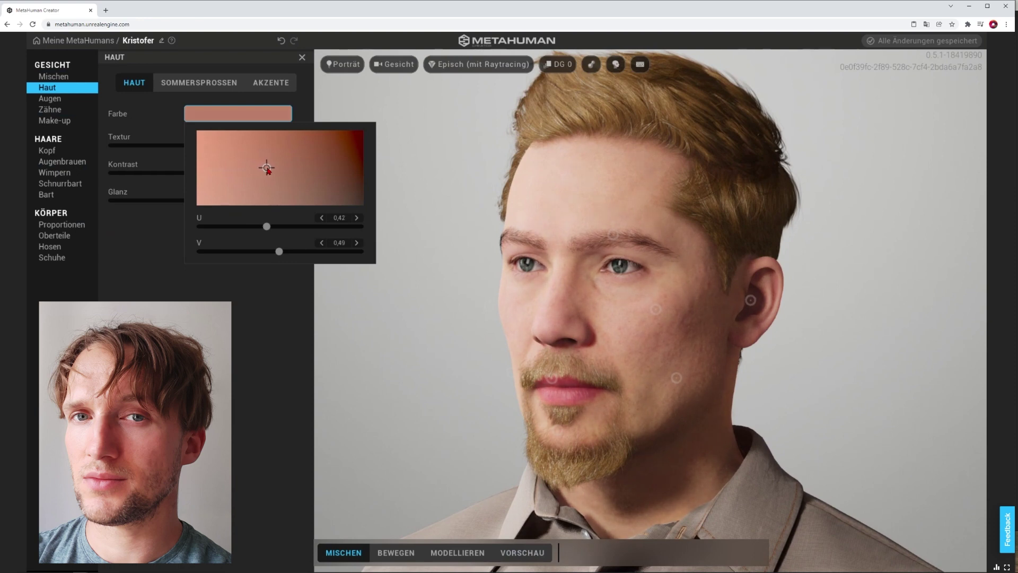
left_click_drag(267, 168, 270, 164)
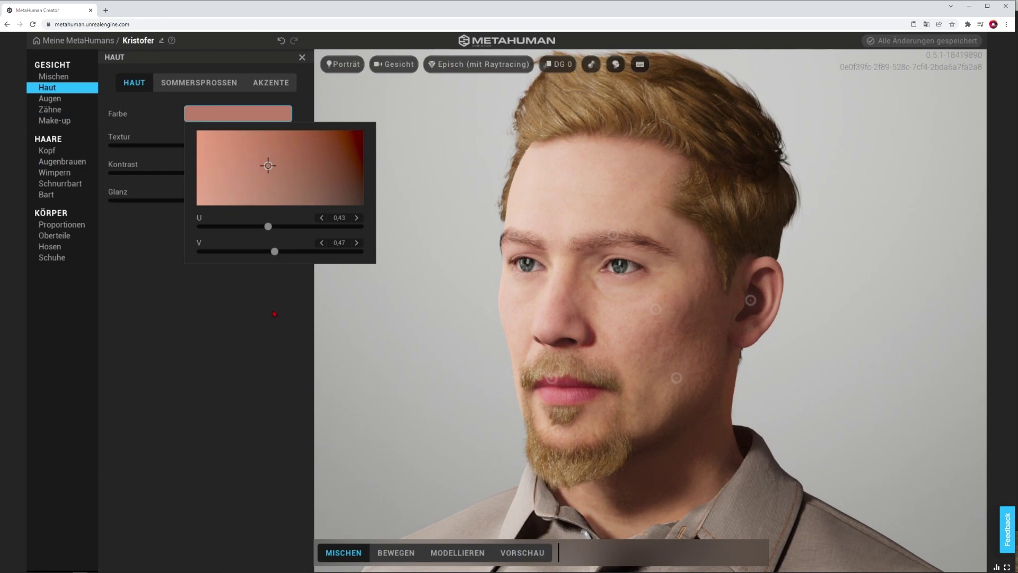
left_click_drag(266, 162, 266, 168)
left_click(174, 156)
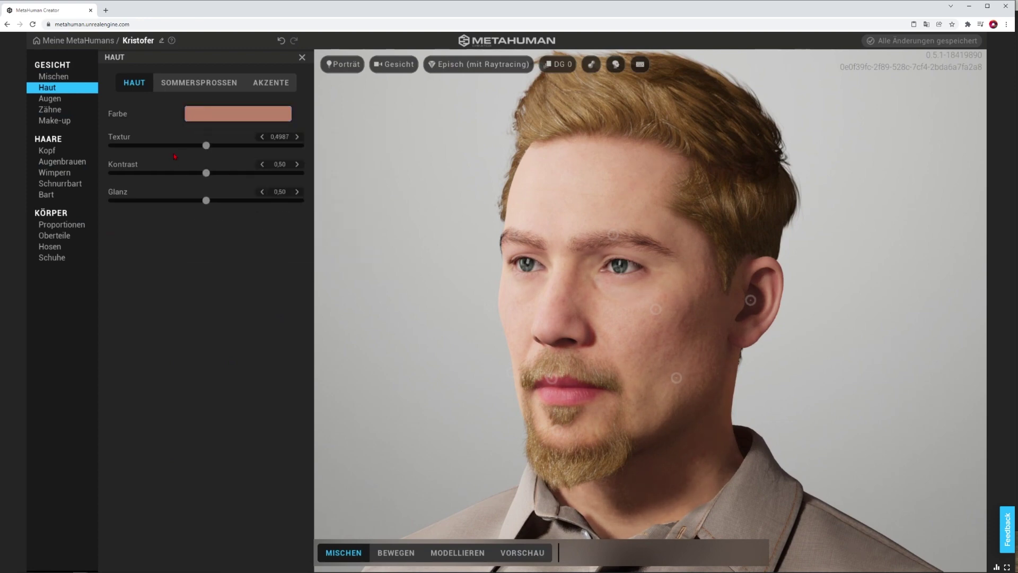
Step: Set the skin texture to 0.6463 and check the face from a slightly different angle
left_click_drag(207, 147, 241, 173)
mouse_move(618, 304)
left_mouse_down()
mouse_move(513, 281)
mouse_move(593, 300)
mouse_move(603, 315)
left_mouse_up()
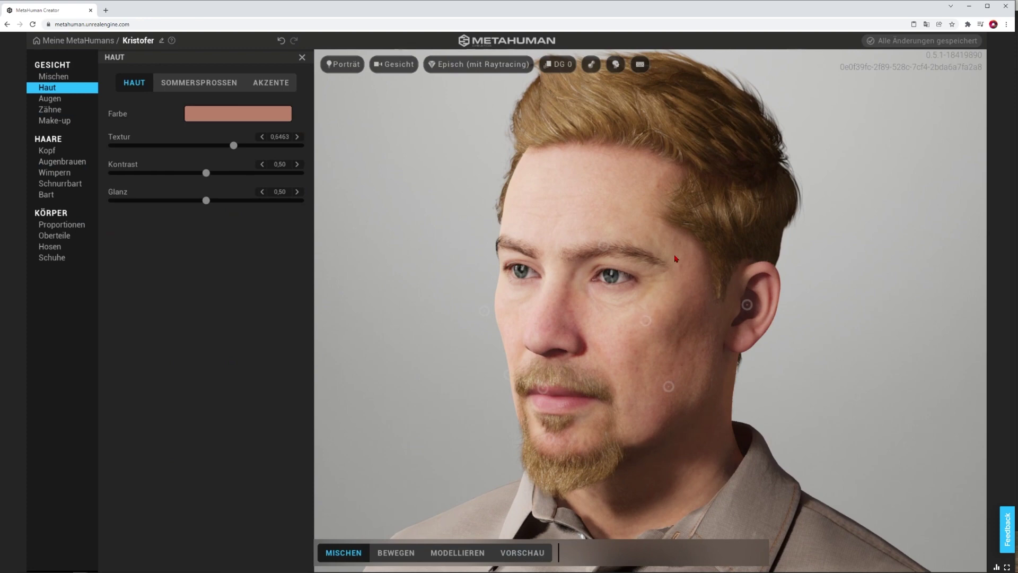
left_click_drag(597, 315, 595, 303)
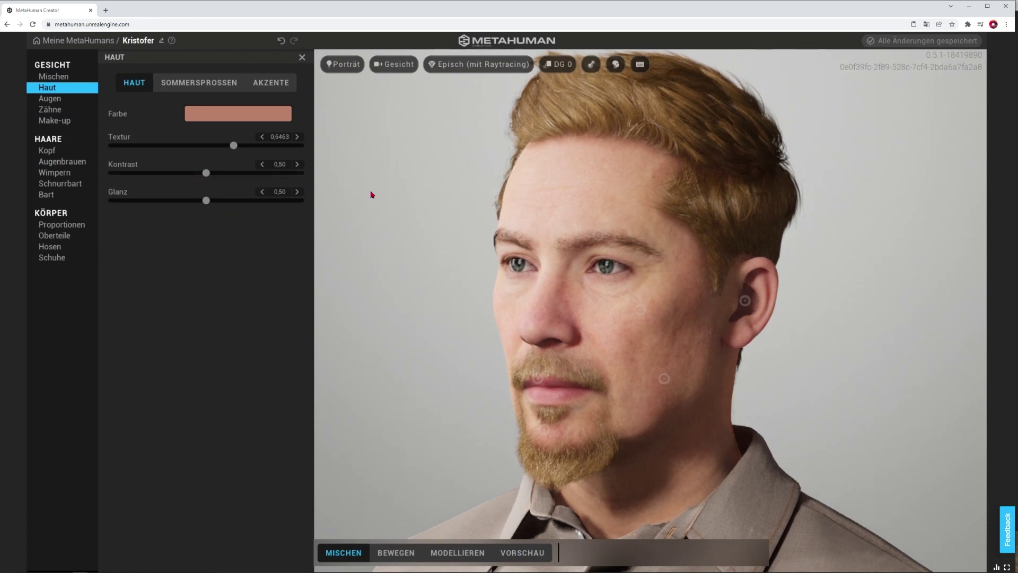
Step: Set the skin contrast (Kontrast) to 0.52 and the gloss (Glanz) to 0.53
left_click_drag(191, 177, 217, 175)
left_click_drag(112, 173, 211, 207)
left_click_drag(110, 201, 212, 200)
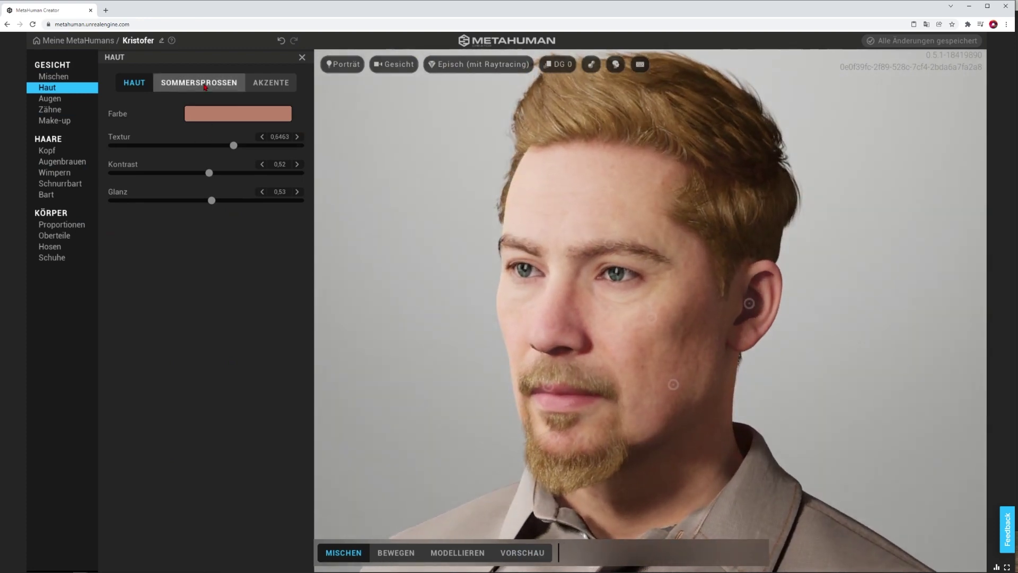
Step: Try the light and medium freckle patterns with higher density and intensity, and choose the pattern without freckles
left_click(212, 84)
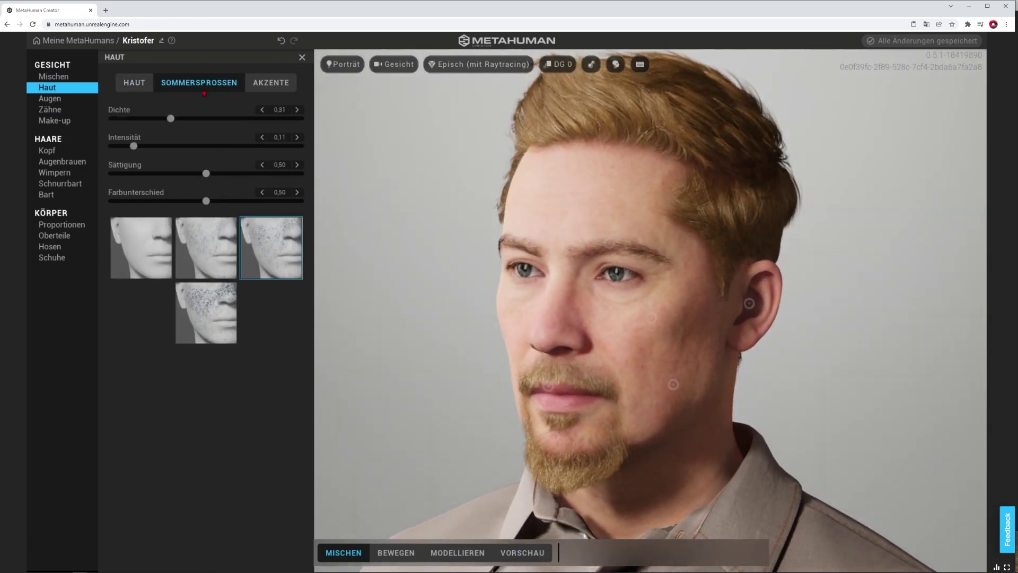
left_click(206, 255)
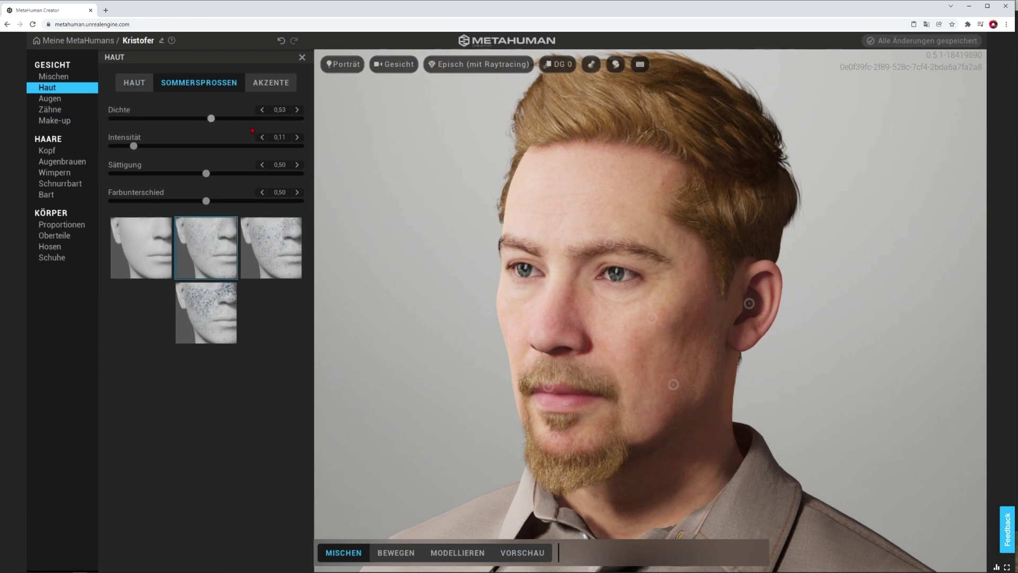
left_click(283, 250)
left_click_drag(134, 146, 198, 146)
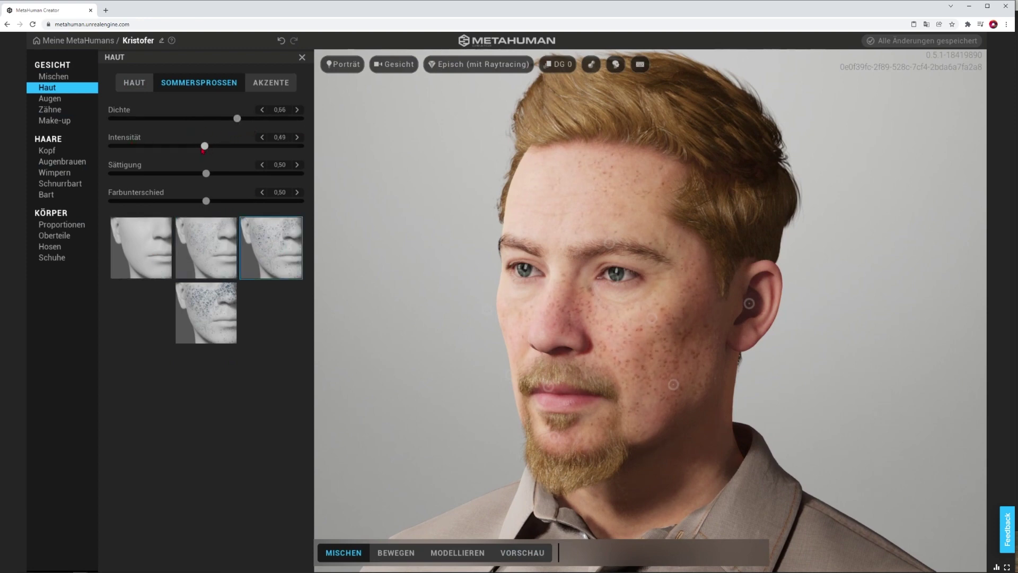
left_click(141, 239)
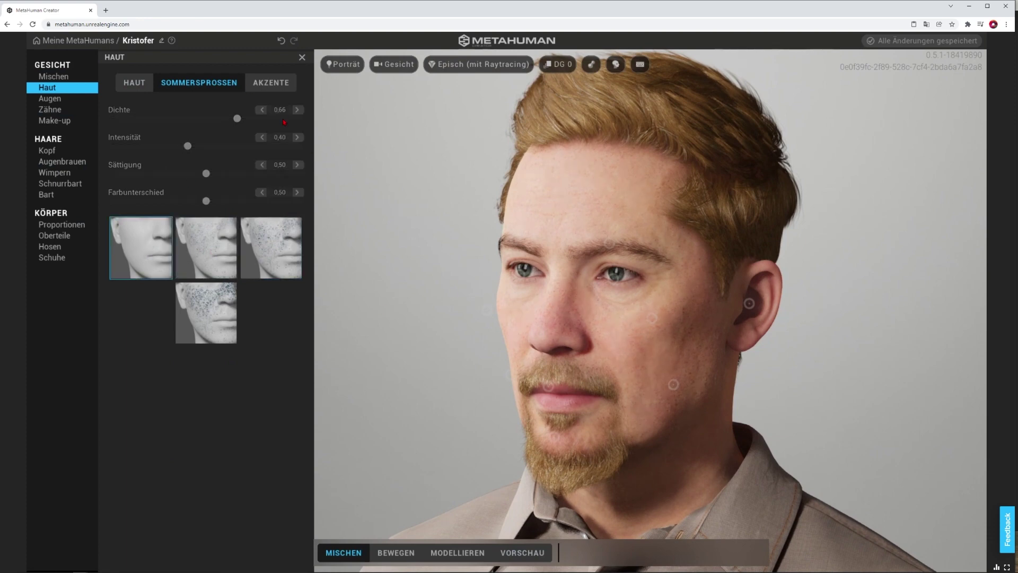
left_click(262, 85)
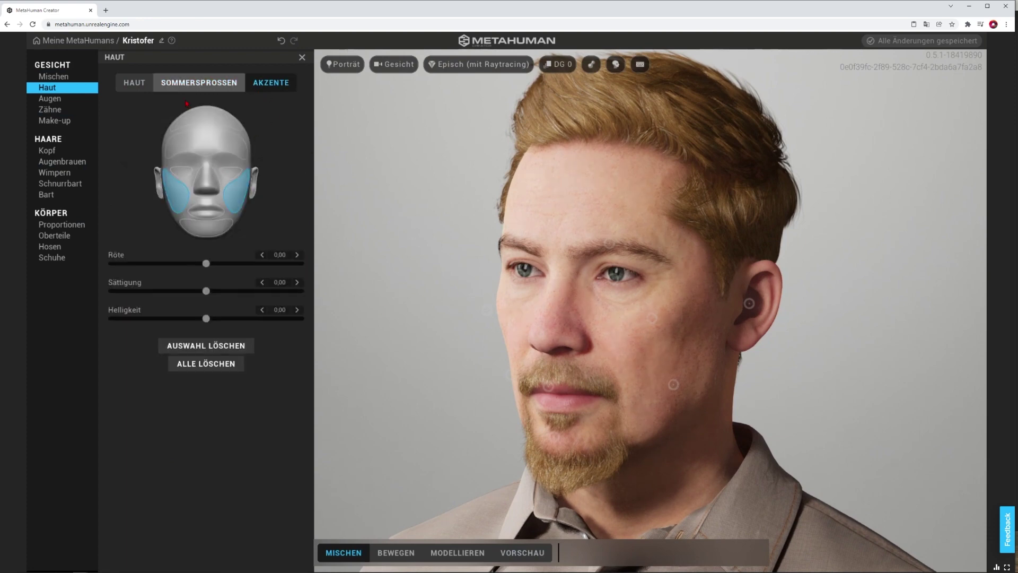
Step: Apply the light blue-grey eye preset from the middle of the second row to match the reference photo
left_click(50, 100)
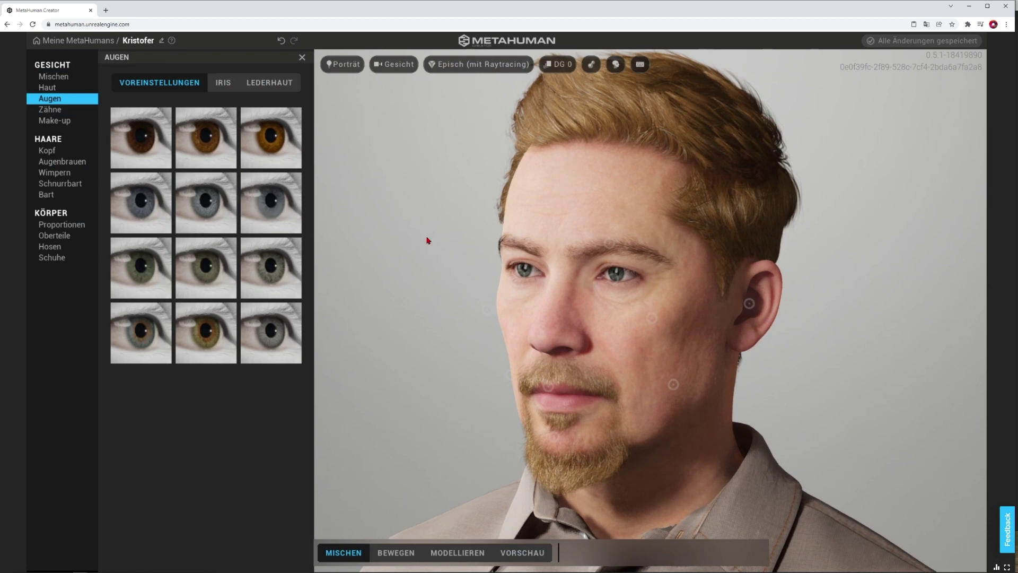
left_click_drag(570, 326, 613, 321)
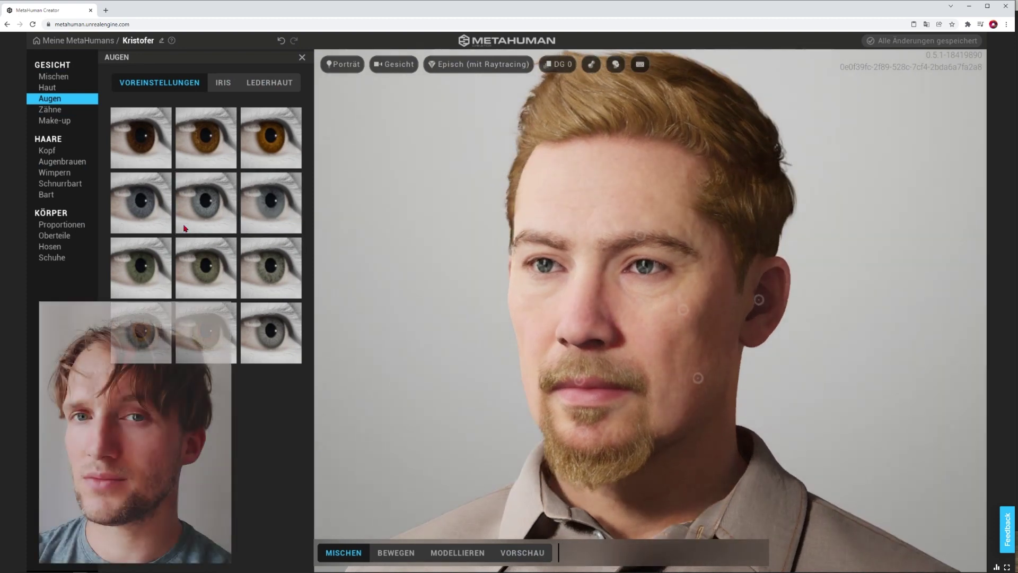
left_click(201, 210)
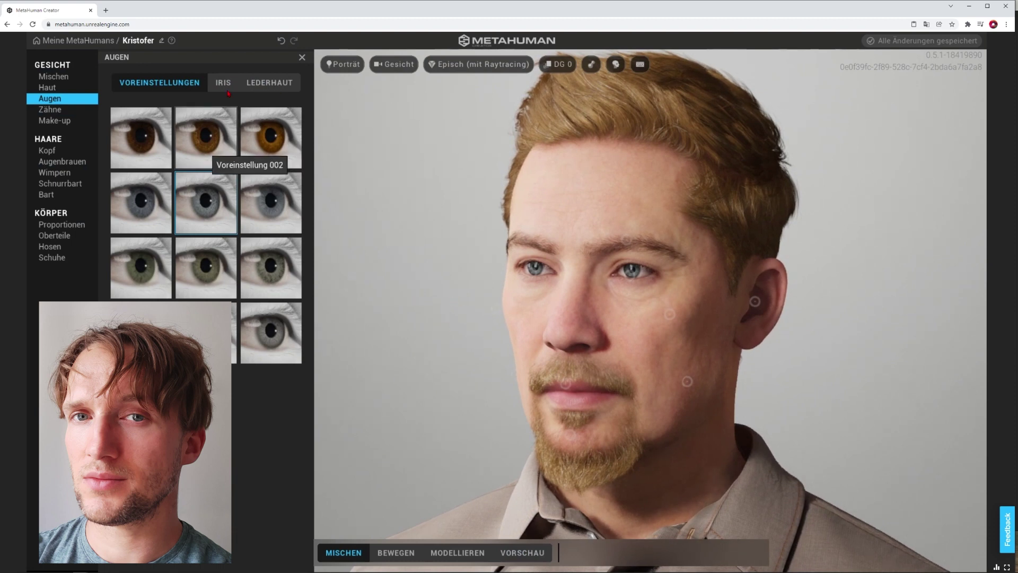
Step: Look through the settings for the sclera, teeth, foundation and eye make-up
left_click(269, 82)
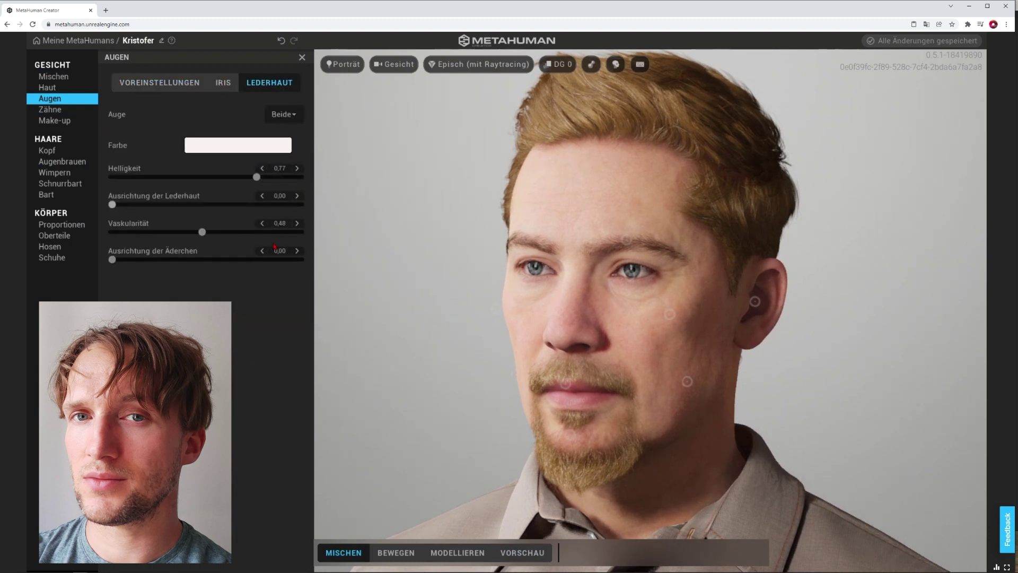
left_click(50, 109)
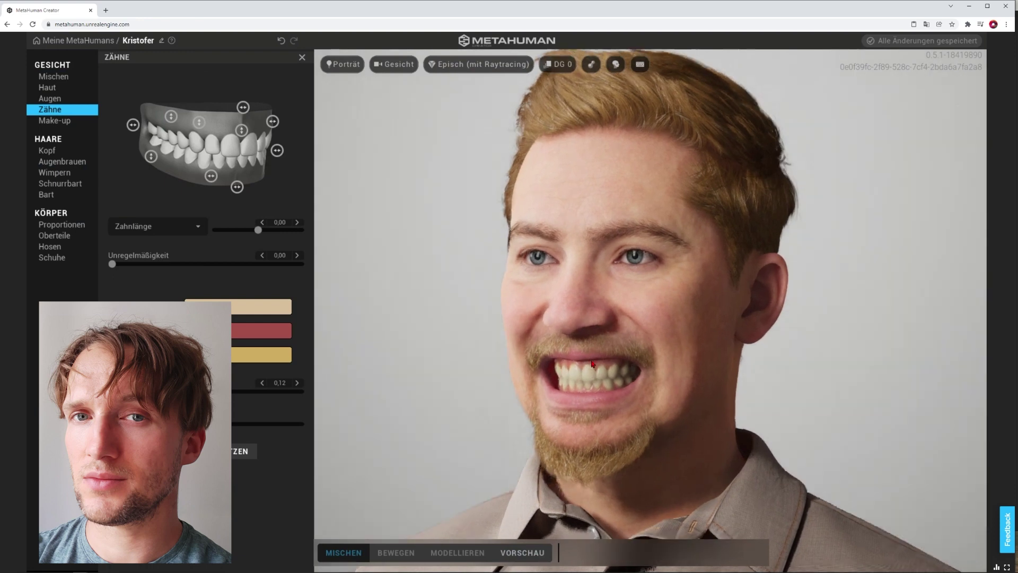
left_click(55, 121)
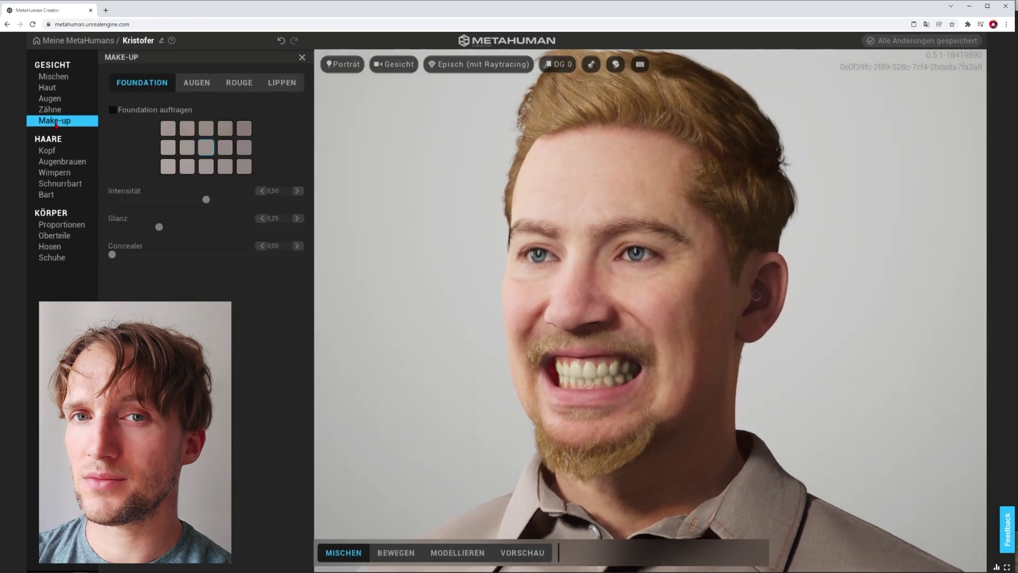
left_click(197, 87)
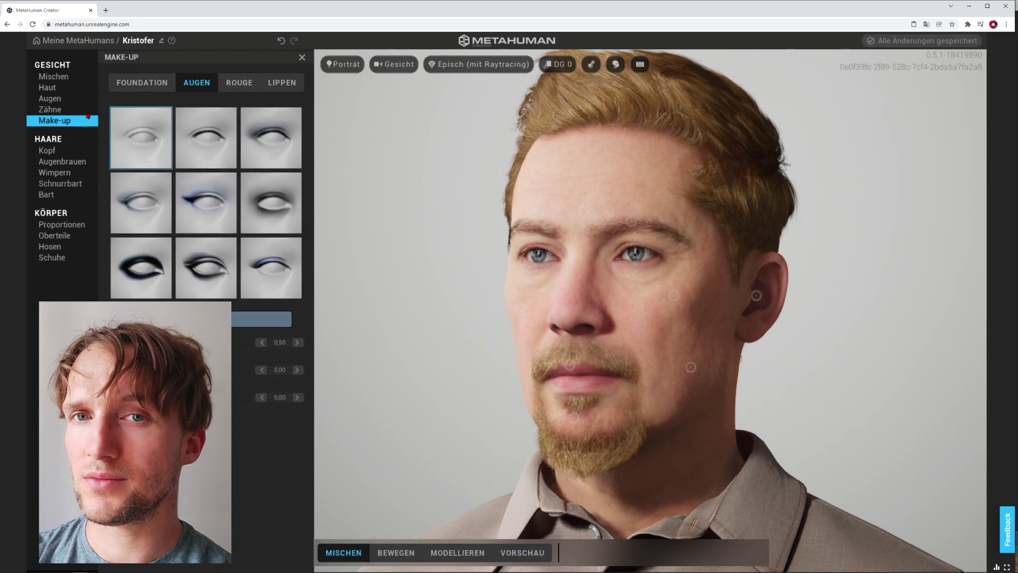
Step: Try the short hairstyle with a full fringe on the head and switch back to Kurz, ungepflegt
left_click(51, 151)
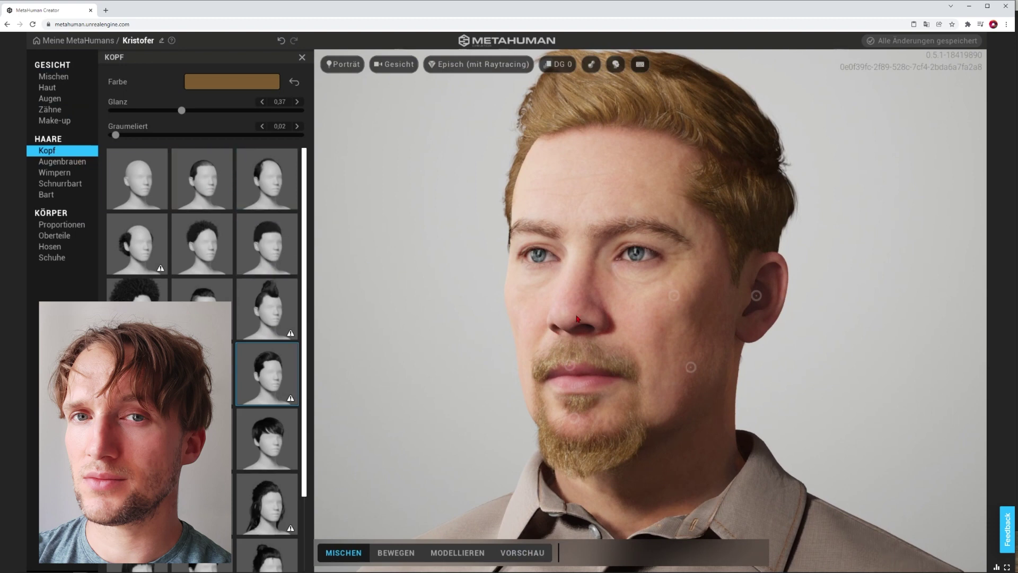
scroll(618, 269, "down", 1)
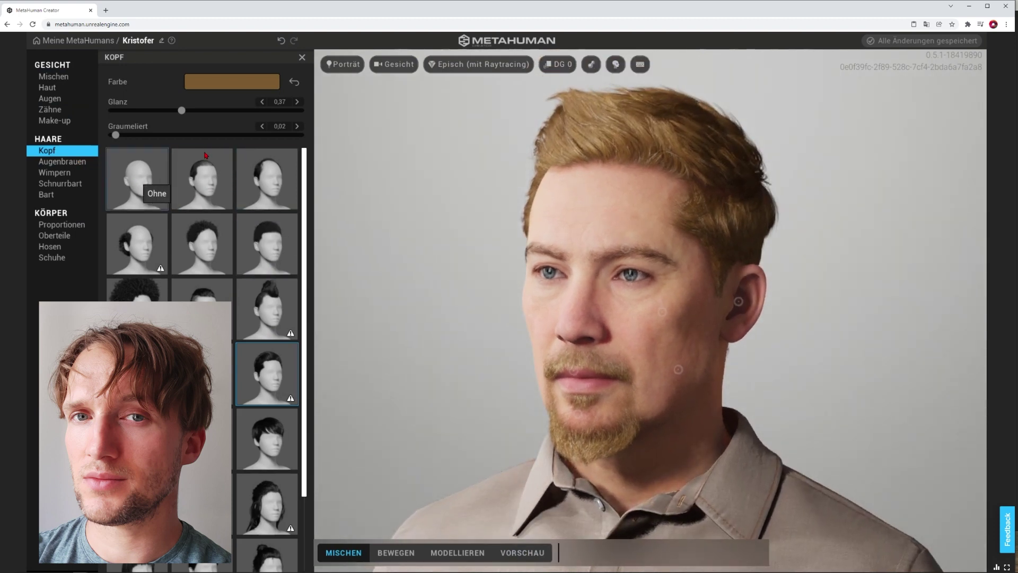
left_click_drag(306, 173, 306, 195)
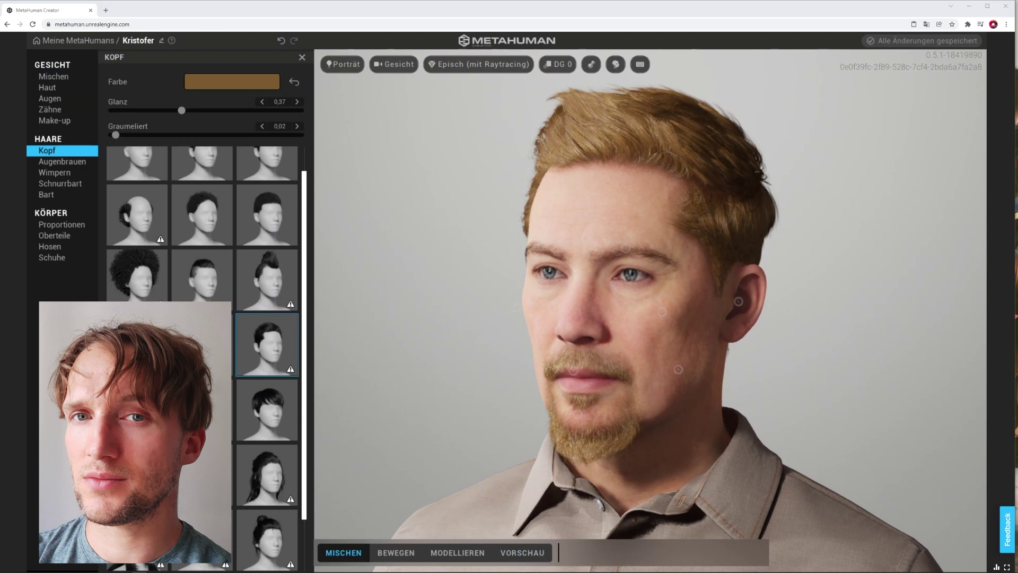
left_click(255, 410)
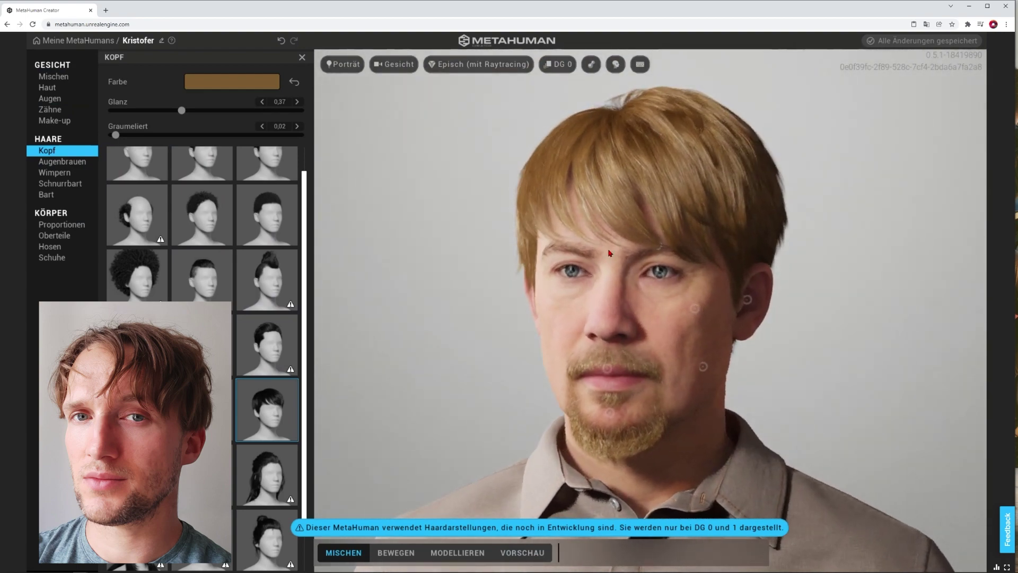
scroll(306, 317, "down", 1)
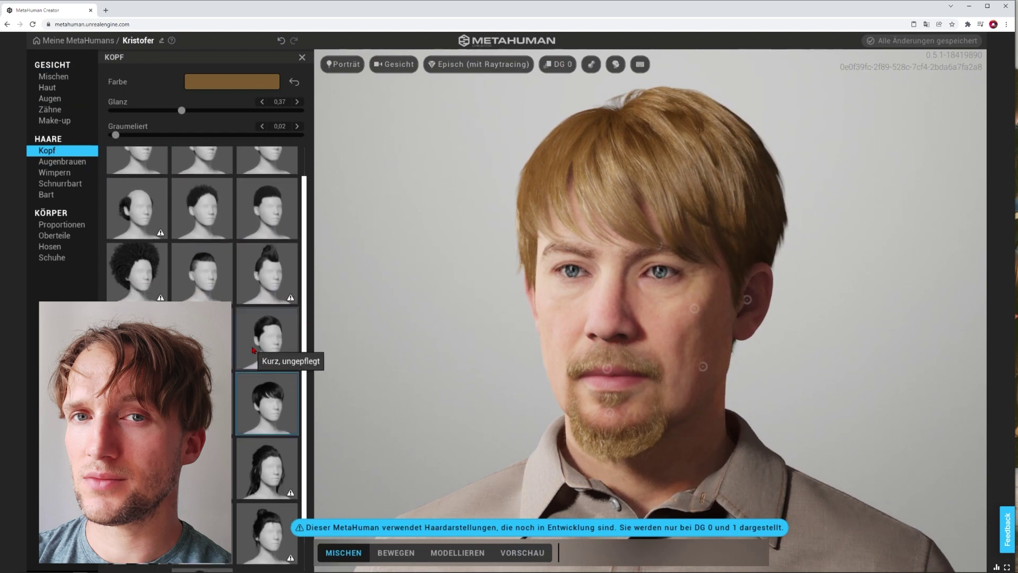
left_click(283, 355)
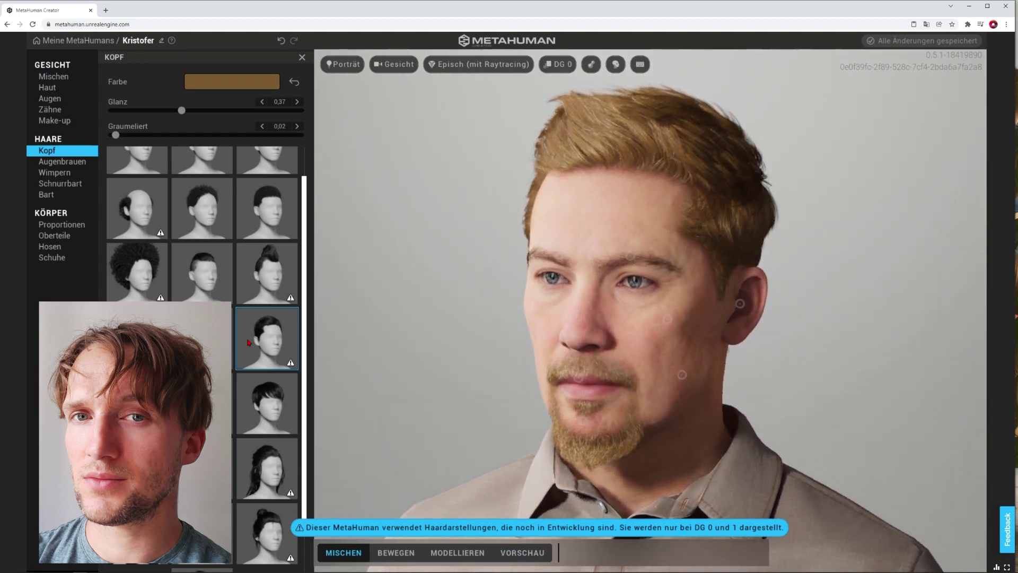
scroll(308, 386, "down", 1)
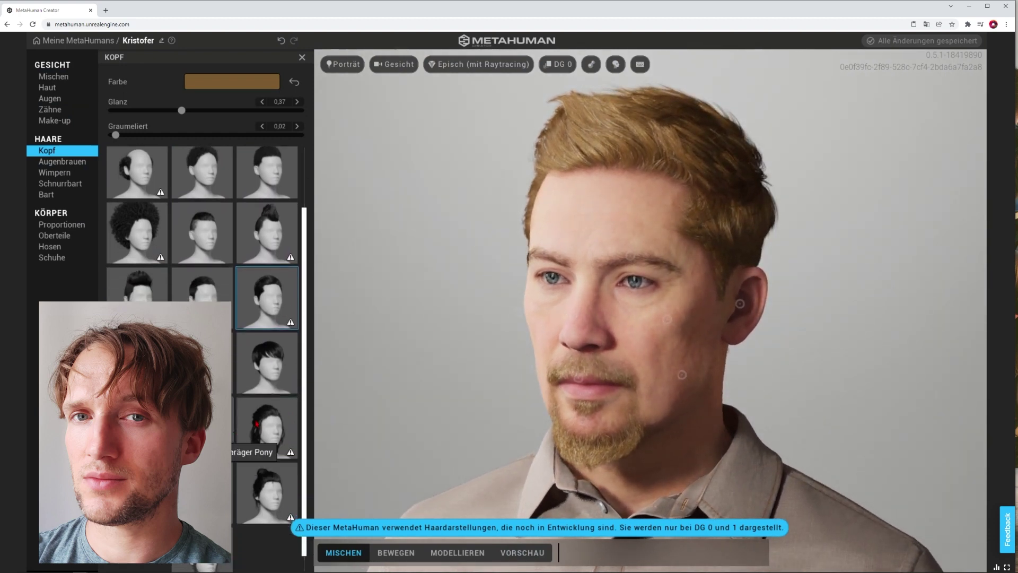
Step: Try the long half-up hairstyle on the head and switch back to Kurz, ungepflegt
left_click(268, 422)
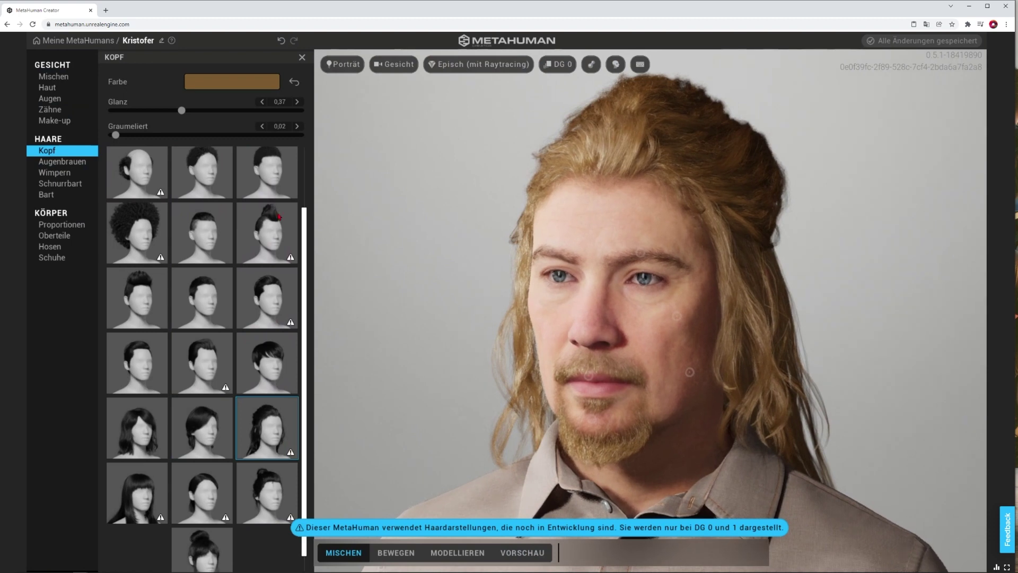
scroll(311, 225, "up", 2)
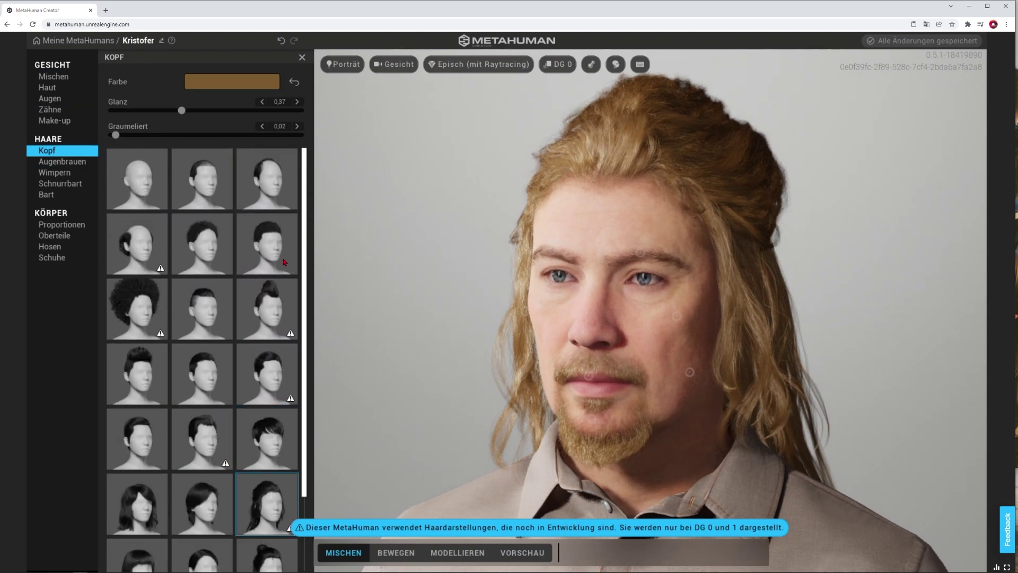
left_click(261, 381)
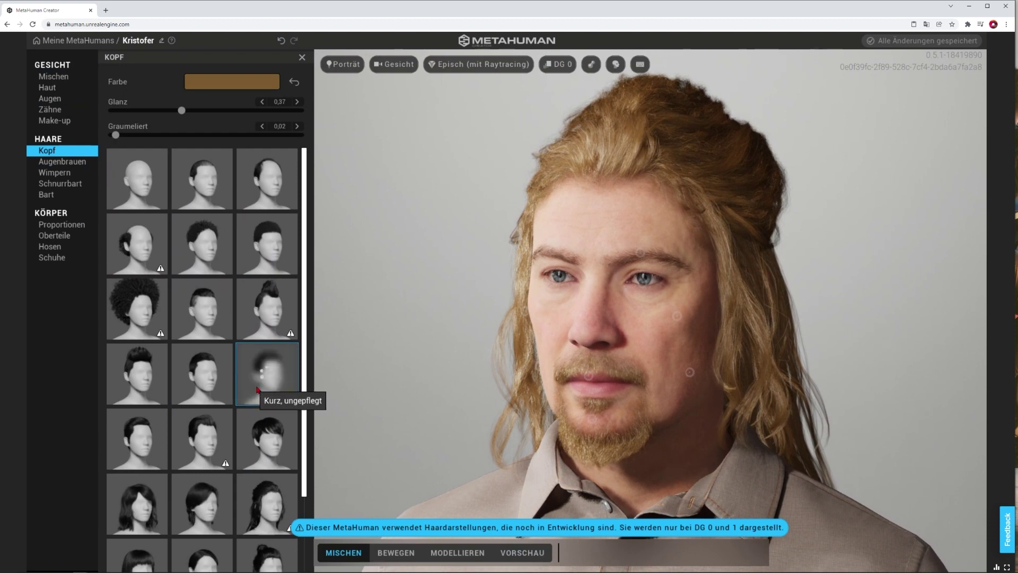
Step: Give the head hair a custom colour with Melanin 0,55 and Röte 0,00, set Glanz to 0,53 and slightly raise Graumeliert
left_click(245, 84)
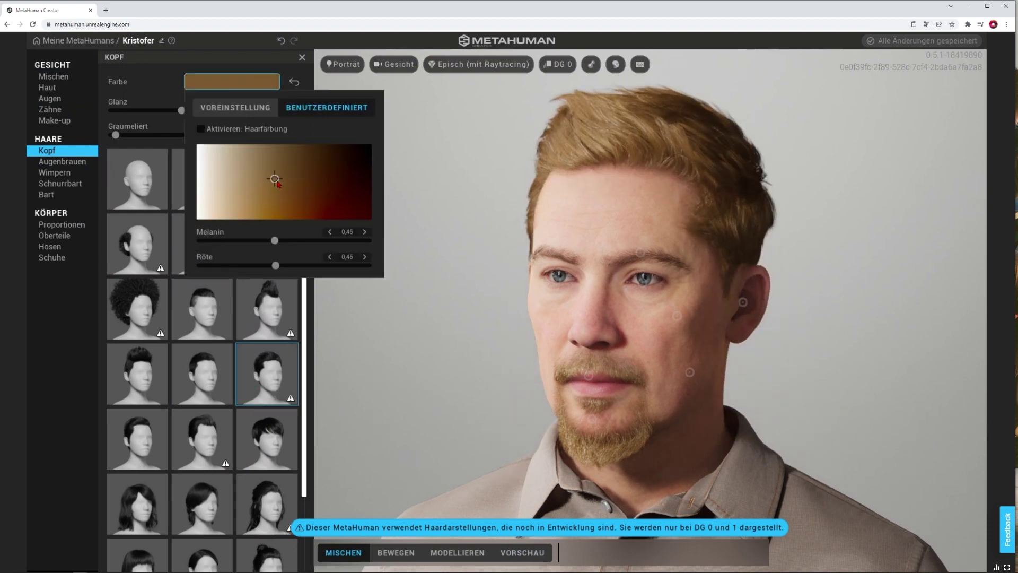
left_click_drag(275, 180, 295, 139)
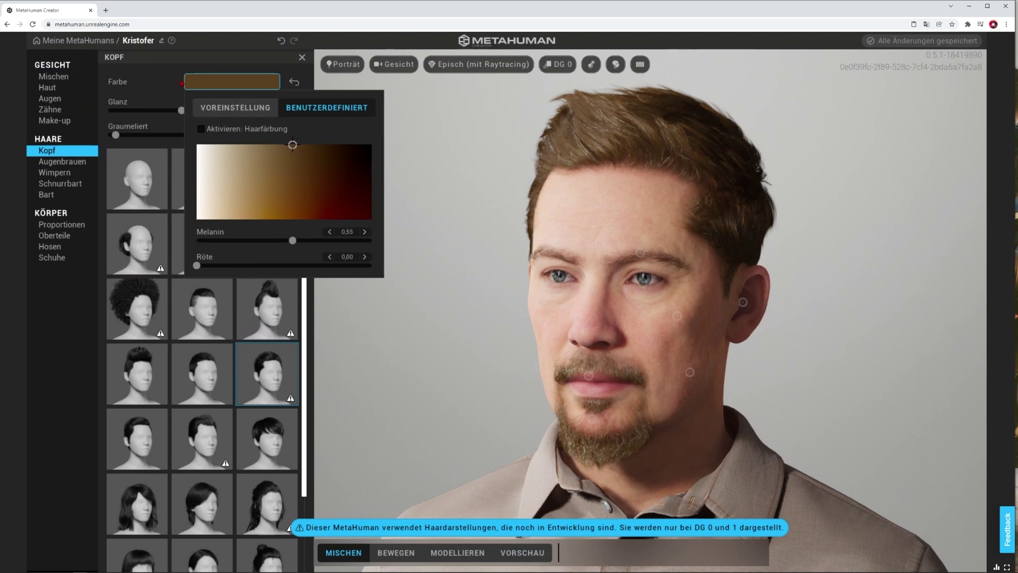
left_click(172, 91)
left_click_drag(182, 111, 220, 111)
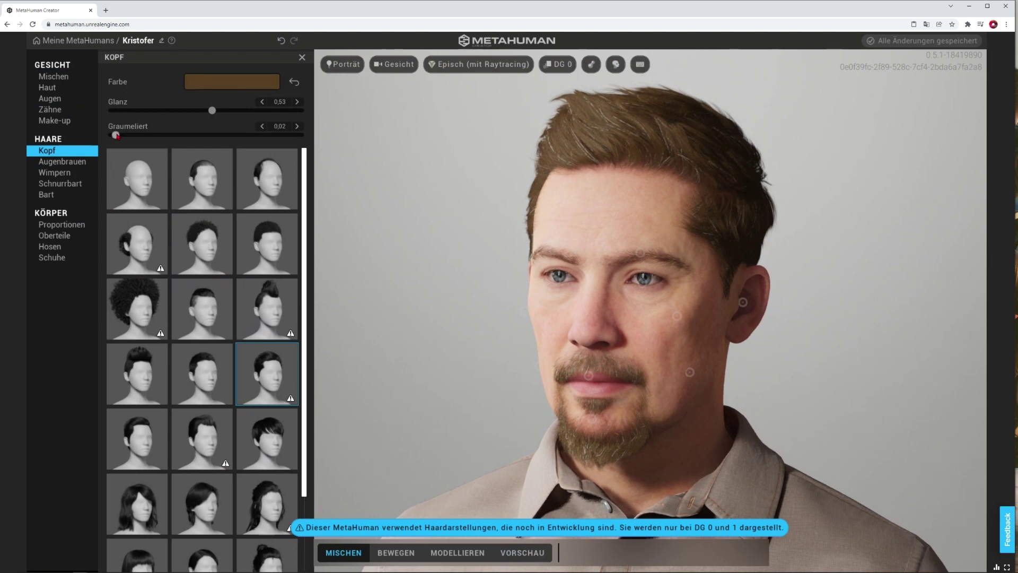
mouse_move(115, 135)
left_mouse_down()
mouse_move(251, 135)
mouse_move(111, 142)
mouse_move(121, 137)
left_mouse_up()
Step: Change the eyebrow style to Mittelgroß, ungepflegt
left_click(62, 162)
left_click(47, 151)
left_click(62, 161)
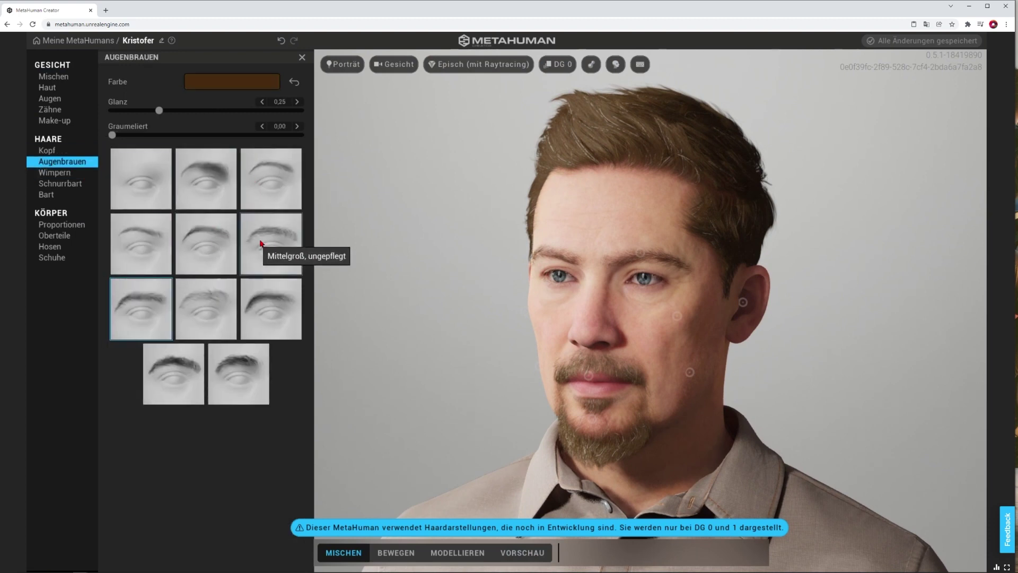
left_click(261, 243)
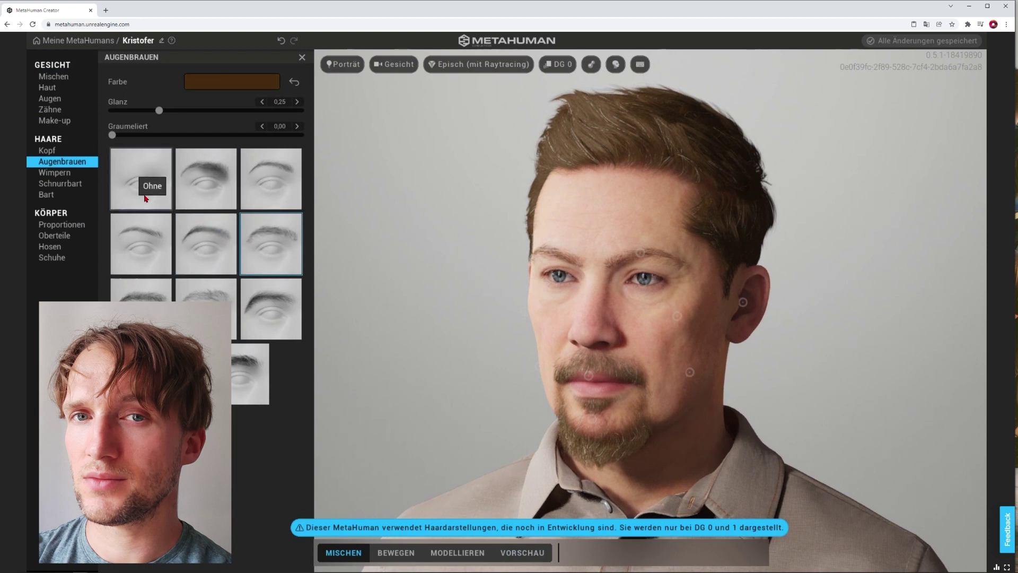
Step: Switch to sculpting mode and push the eye area back in the side profile to match the reference photo
left_click(641, 254)
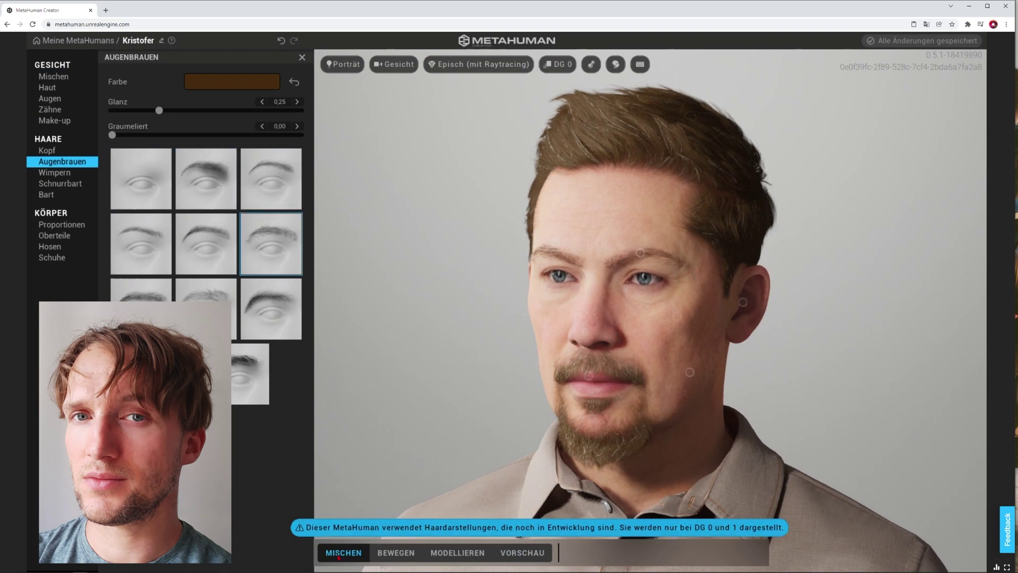
left_click(398, 553)
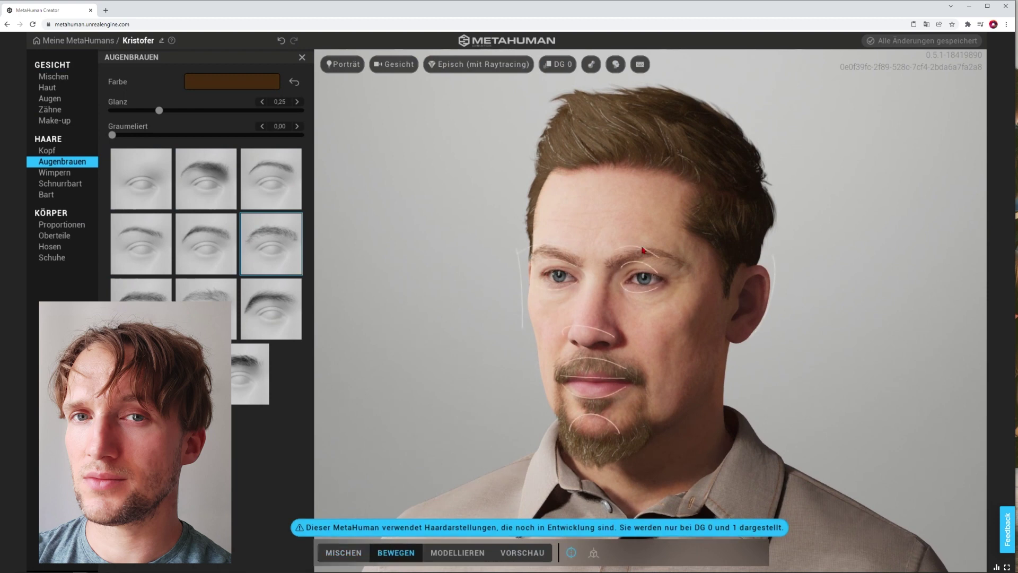
mouse_move(644, 251)
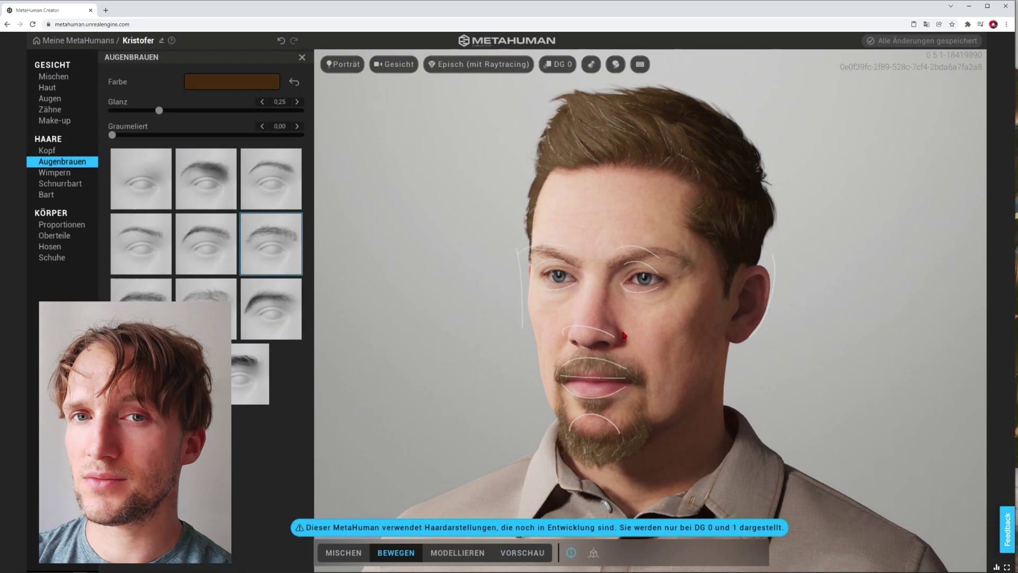
left_click_drag(646, 330, 382, 314)
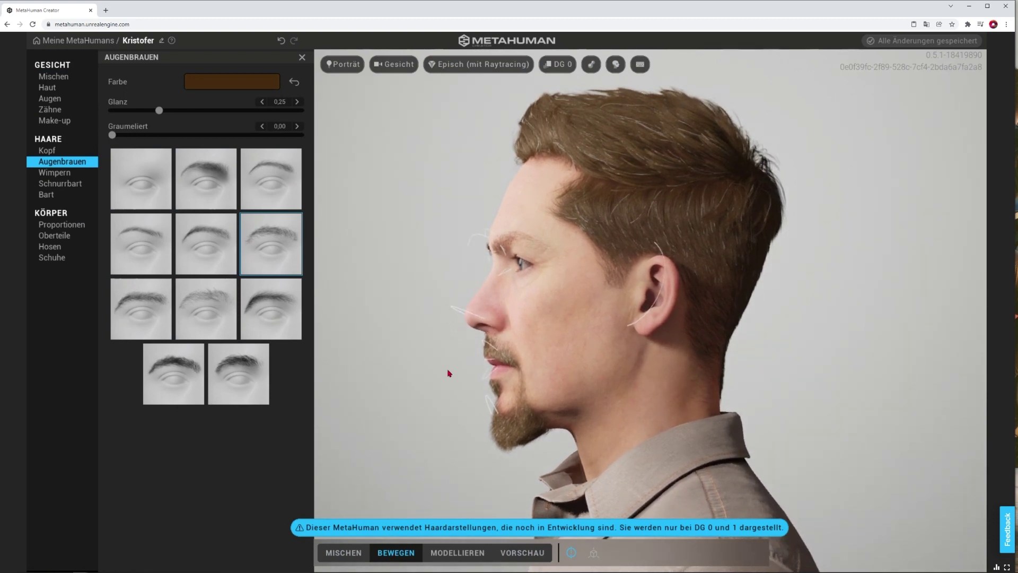
left_click(449, 553)
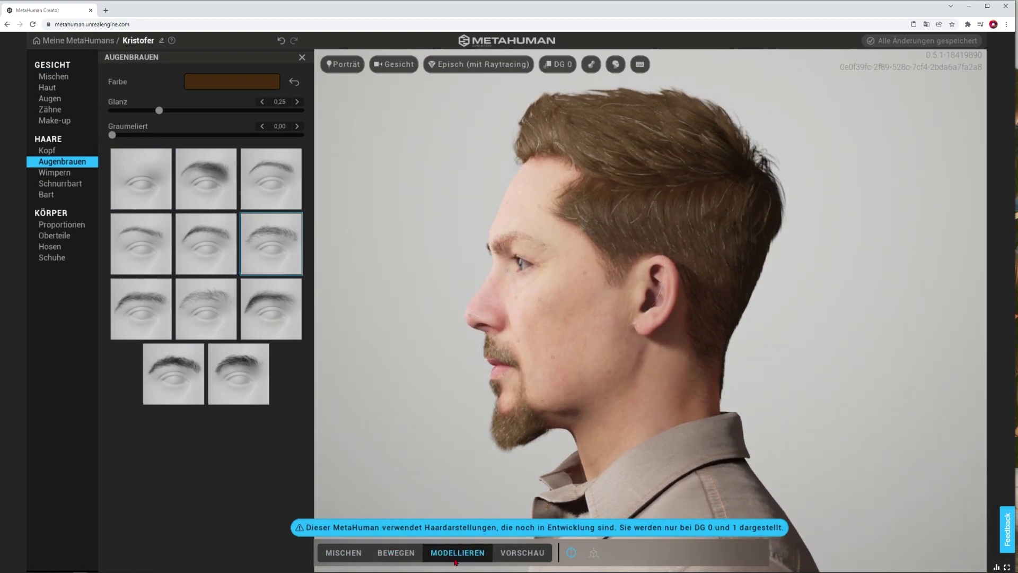
left_click_drag(520, 338, 550, 344)
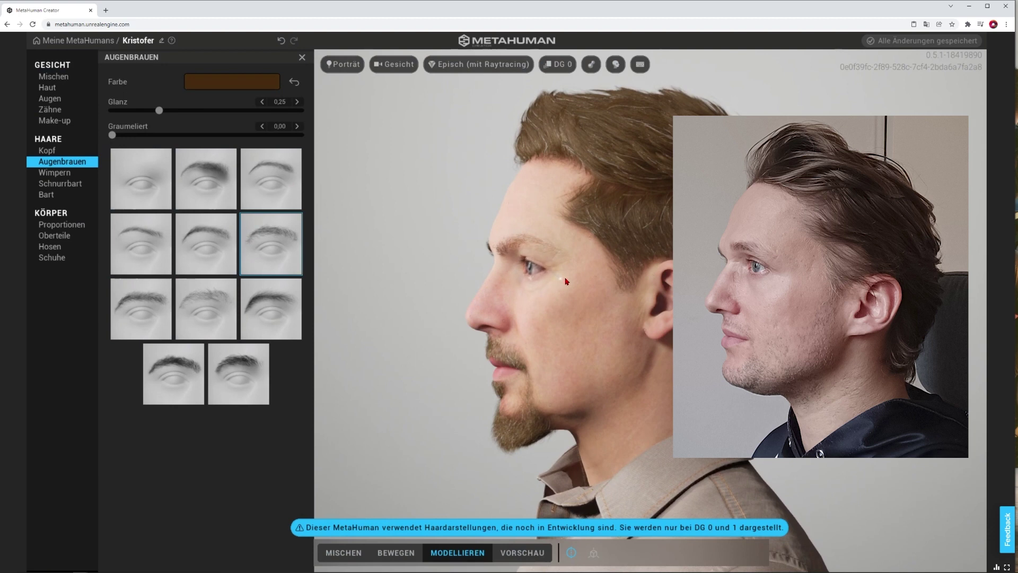
left_click_drag(566, 280, 579, 295)
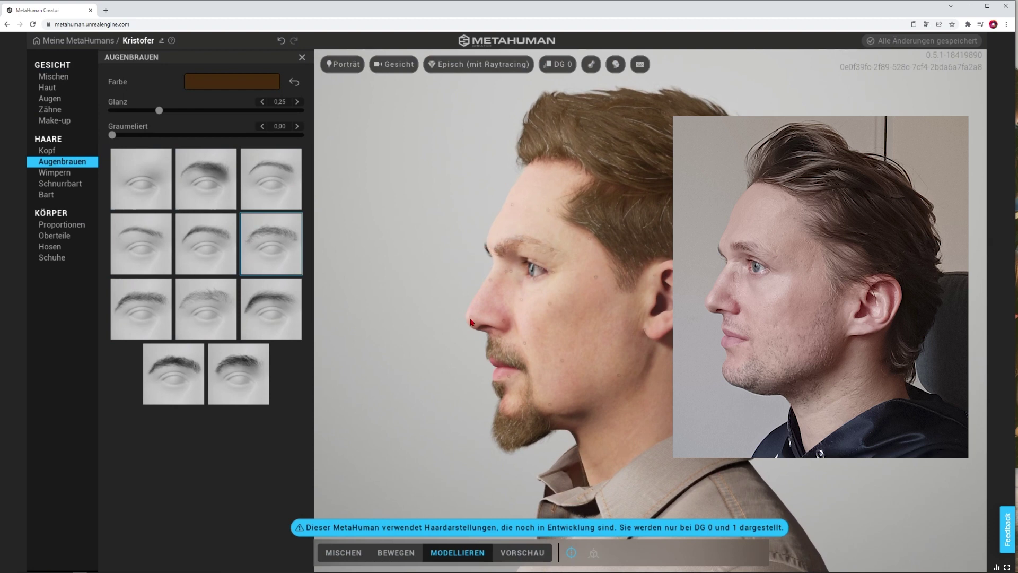
Step: Sculpt the nose tip slightly inward and adjust the lips forward in the side profile
mouse_move(457, 324)
left_mouse_down()
mouse_move(326, 370)
mouse_move(340, 352)
mouse_move(408, 340)
mouse_move(432, 348)
mouse_move(478, 324)
left_mouse_up()
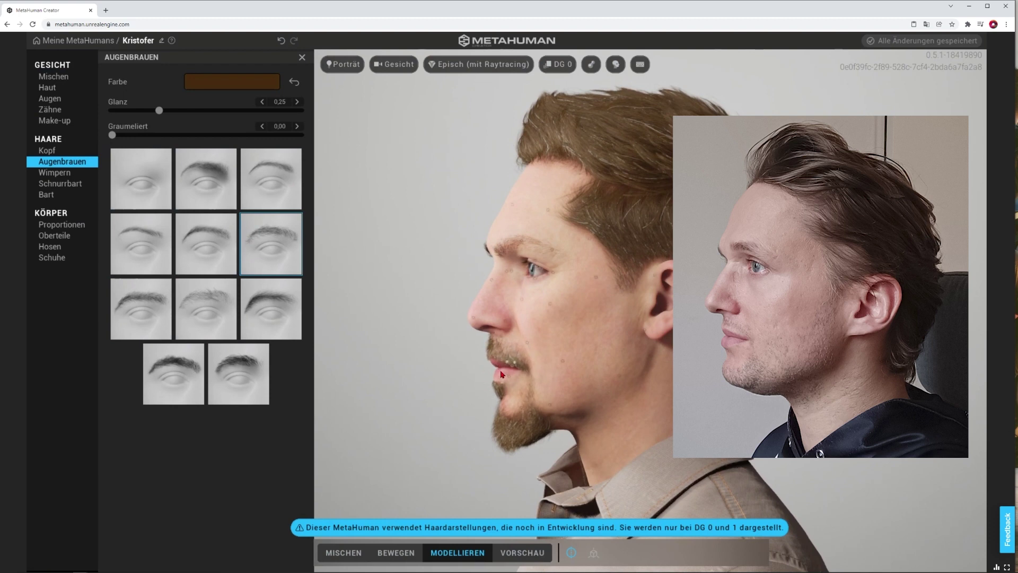
left_click_drag(499, 379, 471, 385)
left_click_drag(495, 380, 488, 383)
Step: Hide the hair with the clay material display and sculpt the chin and ear to match the reference profile
left_click(615, 64)
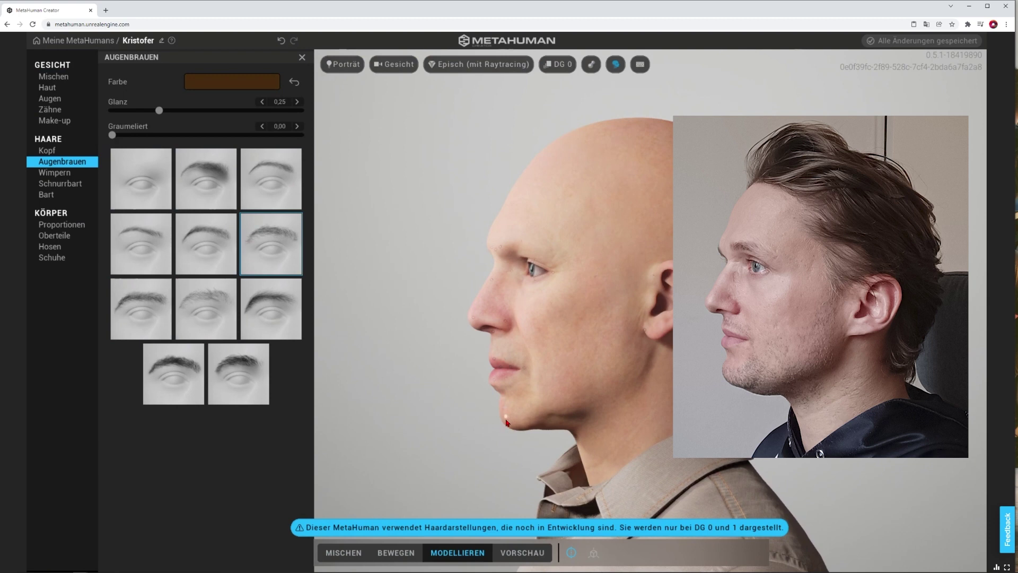
mouse_move(507, 423)
left_mouse_down()
mouse_move(491, 425)
mouse_move(477, 447)
mouse_move(482, 427)
left_mouse_up()
mouse_move(502, 418)
left_mouse_down()
mouse_move(509, 405)
mouse_move(555, 423)
mouse_move(555, 438)
mouse_move(564, 419)
left_mouse_up()
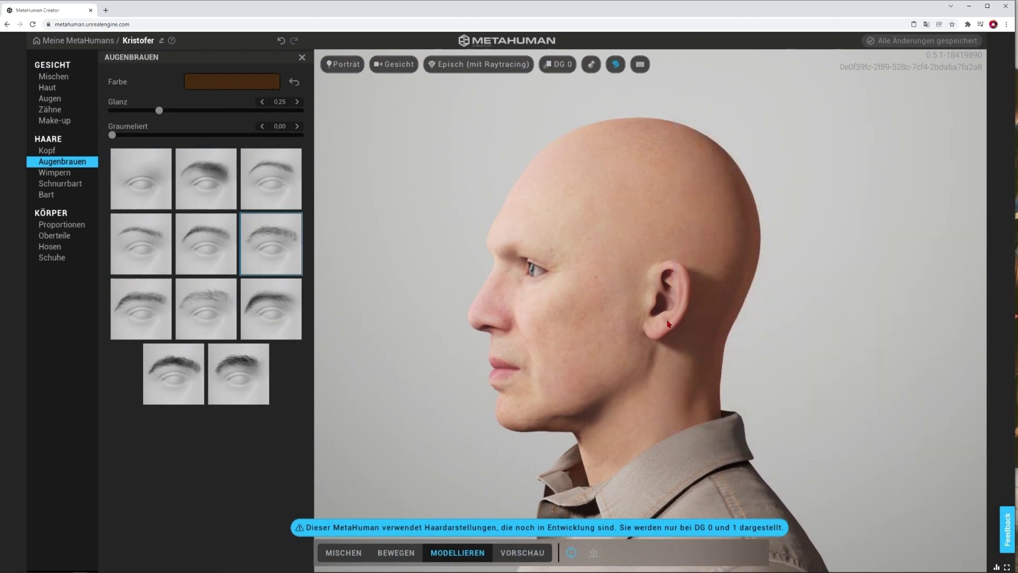
mouse_move(672, 273)
left_mouse_down()
mouse_move(687, 288)
mouse_move(686, 309)
mouse_move(536, 309)
left_mouse_up()
mouse_move(452, 347)
left_mouse_down()
mouse_move(805, 337)
mouse_move(631, 348)
mouse_move(461, 335)
left_mouse_up()
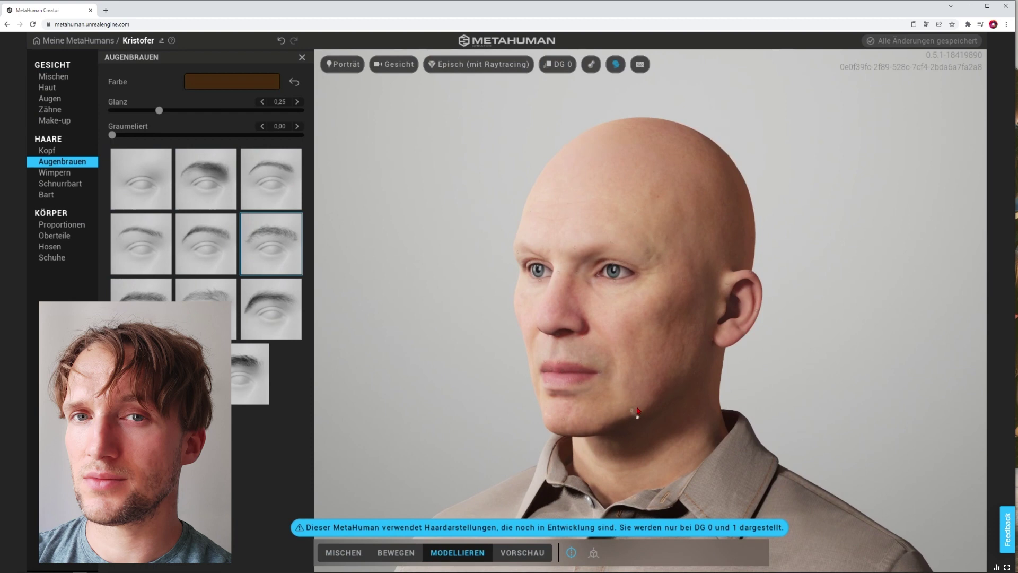
Step: Set the skin texture to 0,5612 for a more blemished complexion
left_click(48, 88)
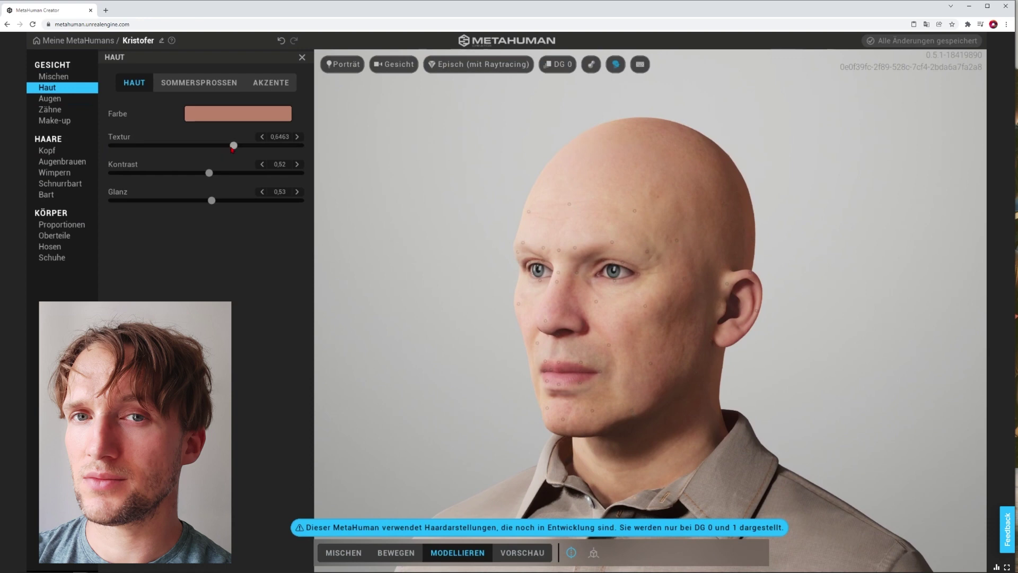
left_click_drag(232, 149, 226, 149)
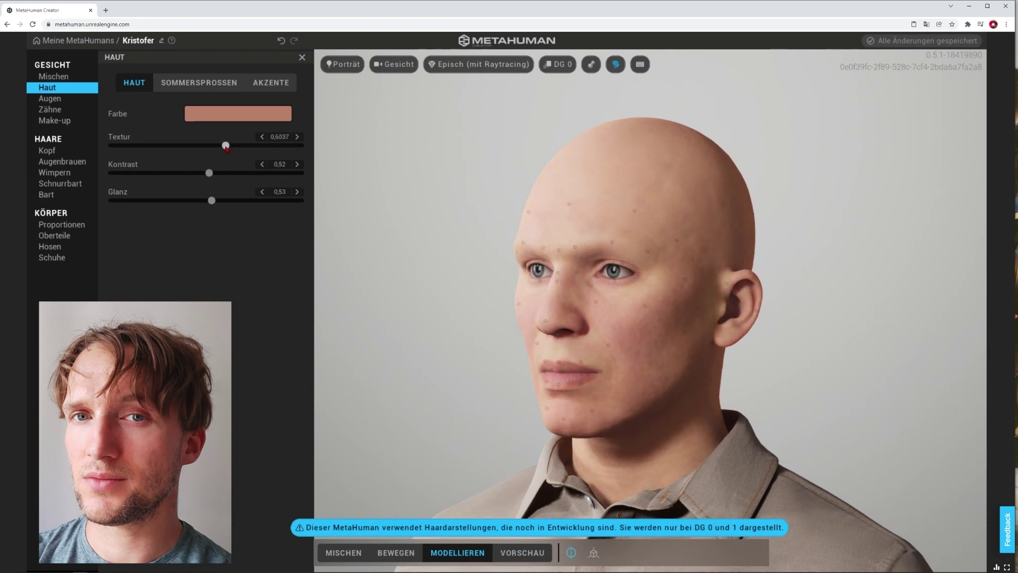
left_click_drag(230, 145, 218, 145)
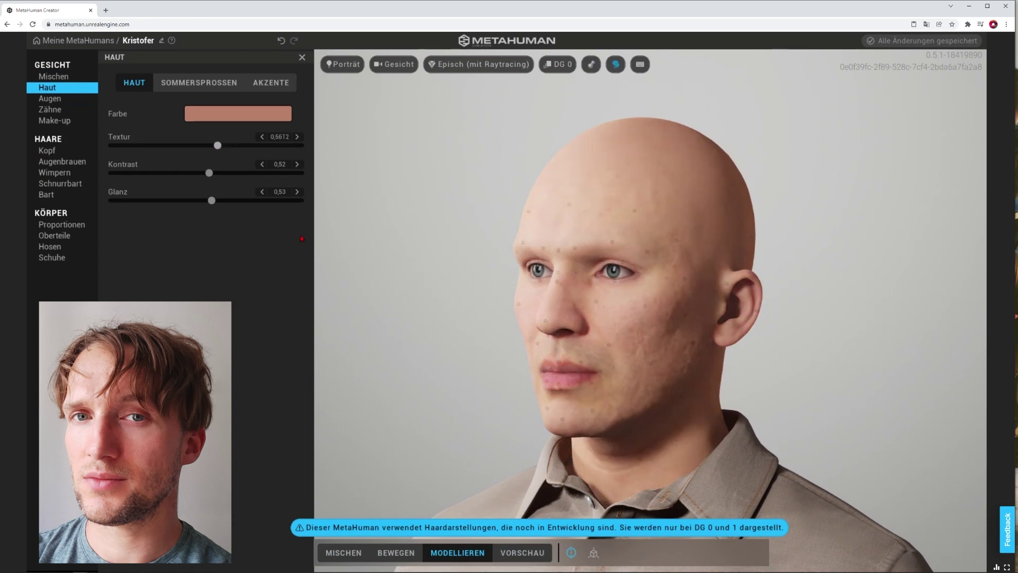
Step: Sculpt the nose tip downward and refine the upper and lower lips in the side profile
left_click_drag(636, 351, 615, 350)
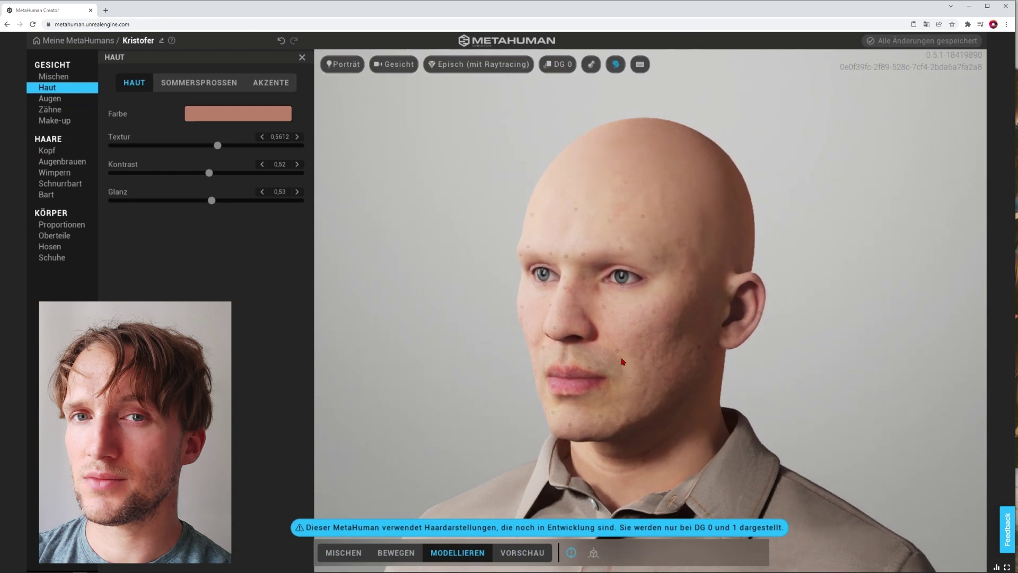
left_click_drag(604, 356, 442, 350)
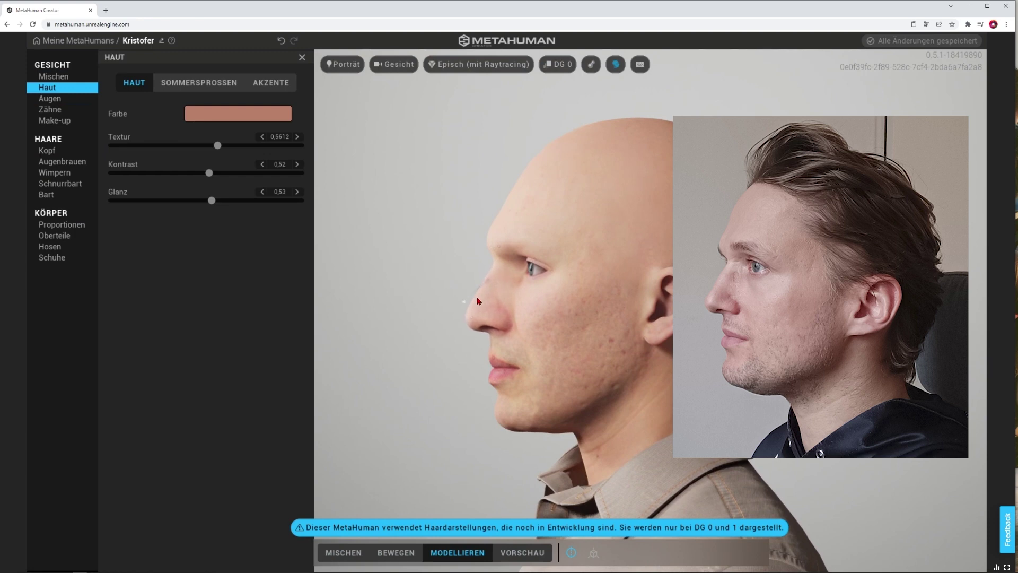
mouse_move(477, 324)
mouse_move(476, 322)
left_mouse_down()
mouse_move(453, 402)
mouse_move(475, 335)
mouse_move(473, 347)
left_mouse_up()
left_click_drag(506, 358, 500, 348)
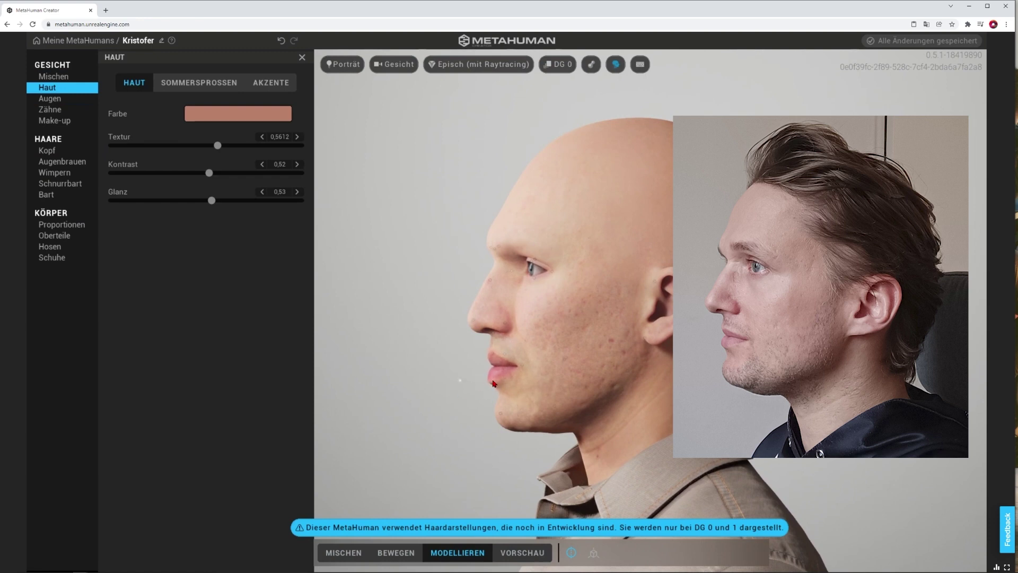
left_click_drag(493, 383, 488, 385)
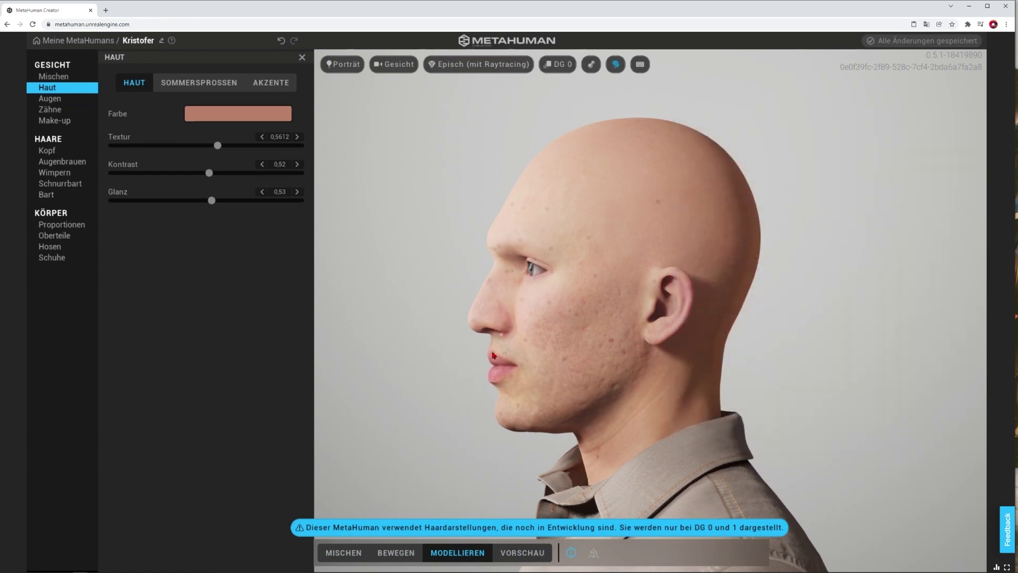
Step: Compare the face from the front and from a three-quarter view with the reference photo
left_click_drag(482, 366, 747, 365)
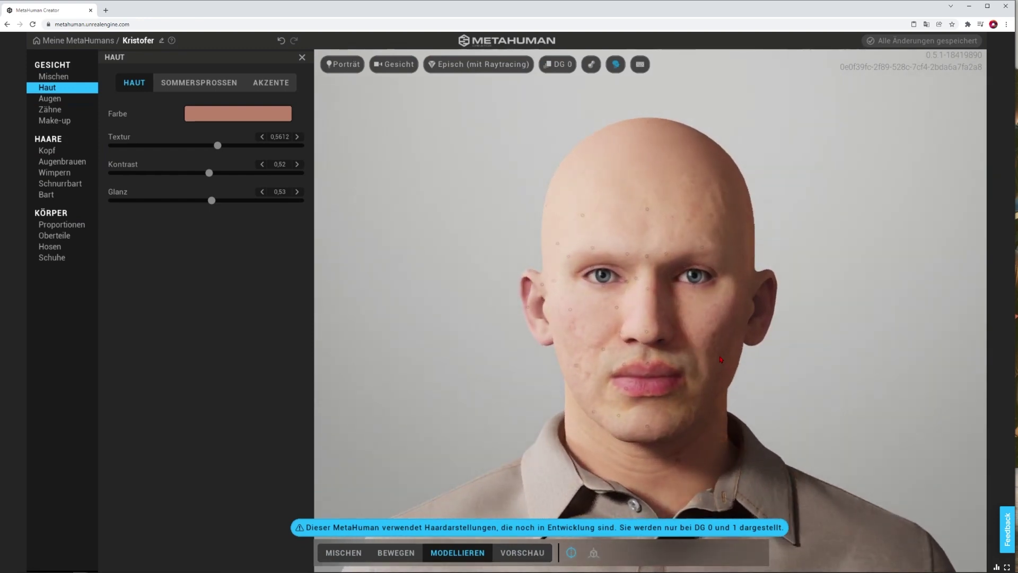
left_click_drag(670, 312, 607, 294)
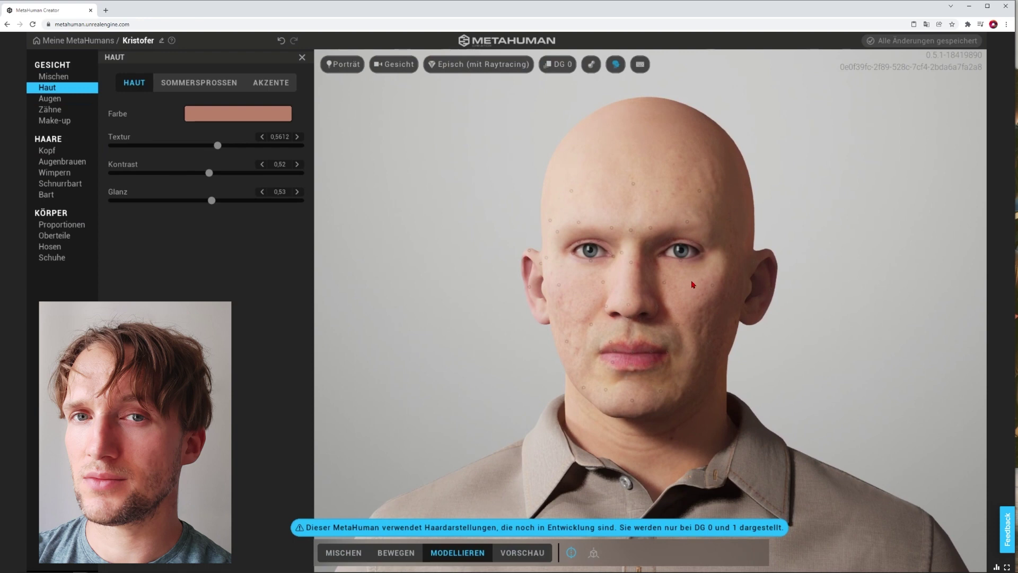
left_click_drag(693, 286, 666, 281)
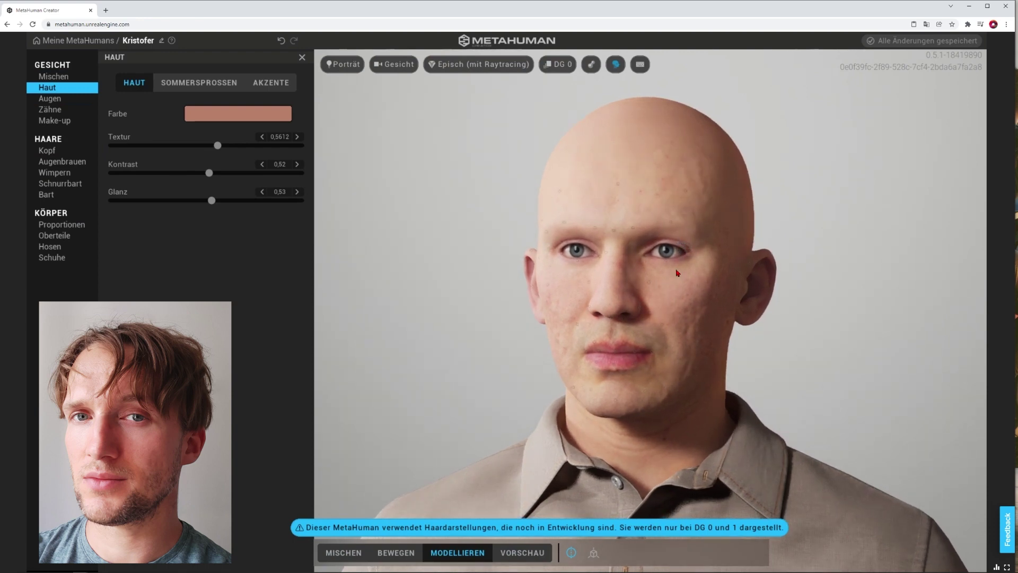
left_click_drag(677, 270, 705, 275)
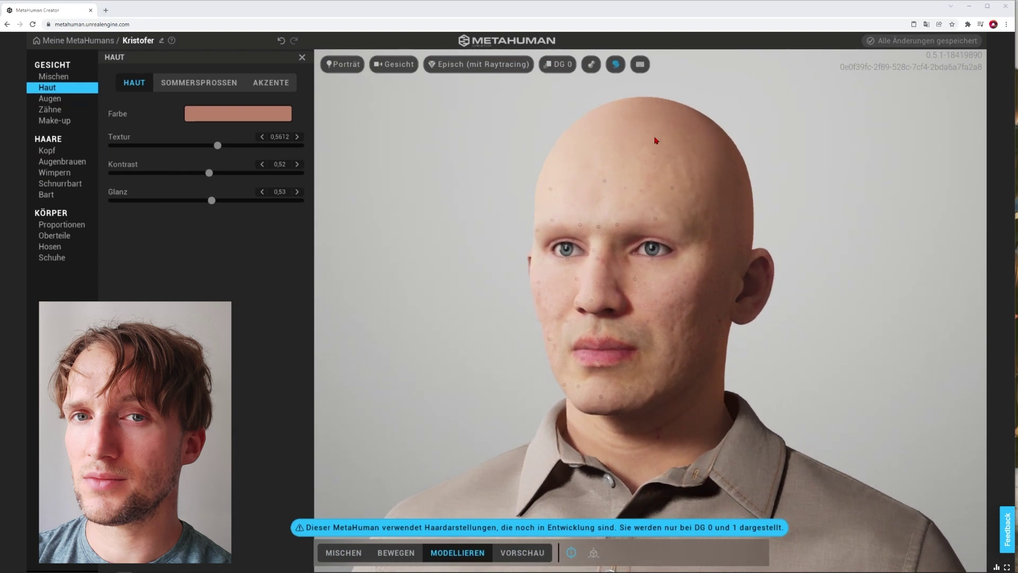
Step: Show the hair again and replace the goatee with the Stoppelbart beard style
left_click(616, 65)
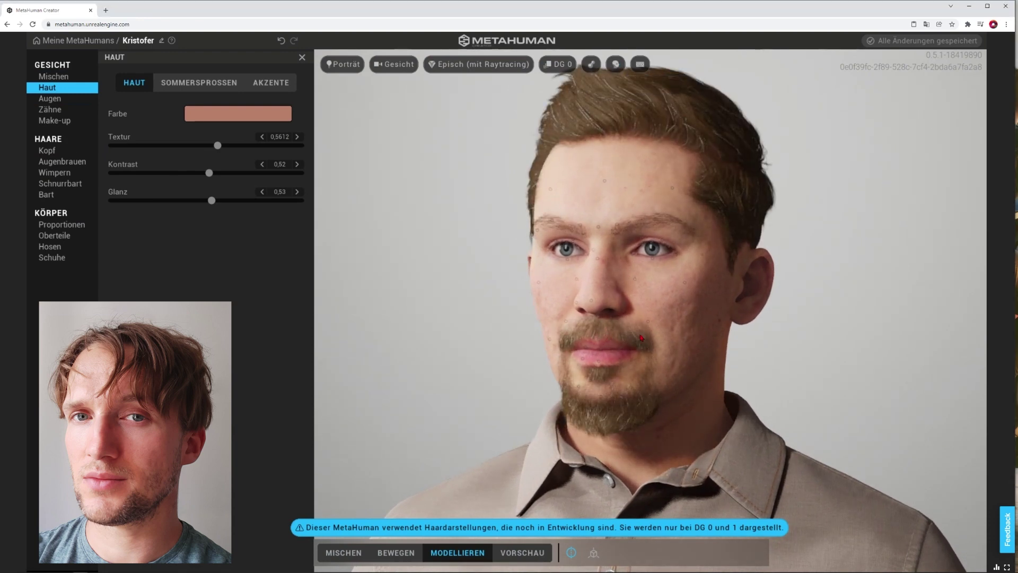
left_click(50, 195)
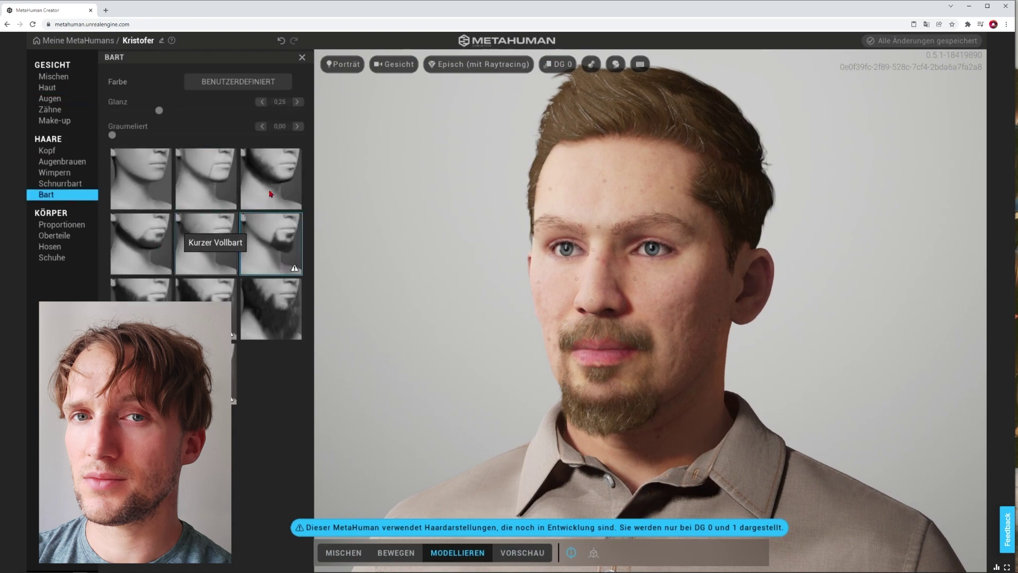
left_click(260, 196)
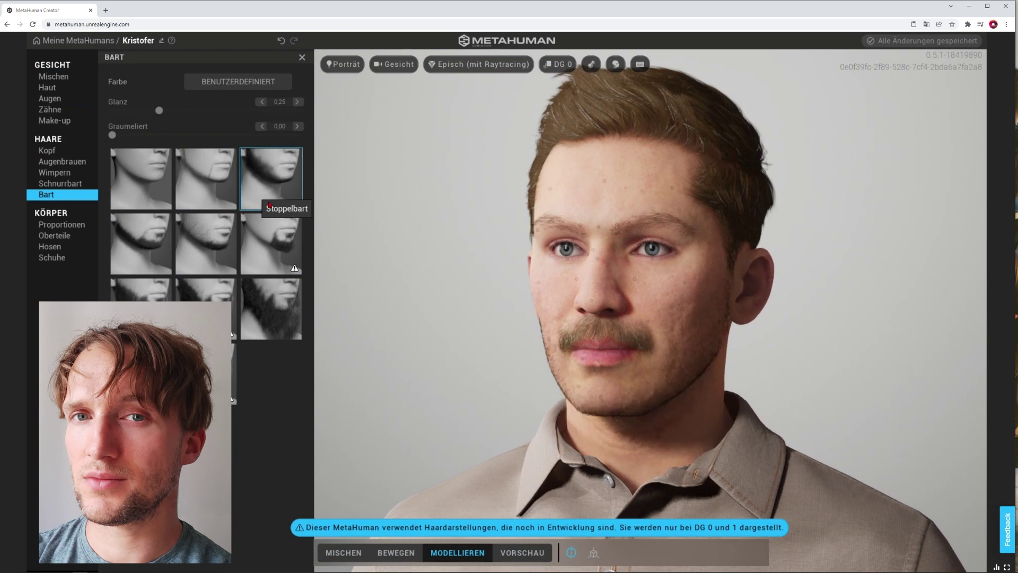
left_click_drag(649, 343, 666, 315)
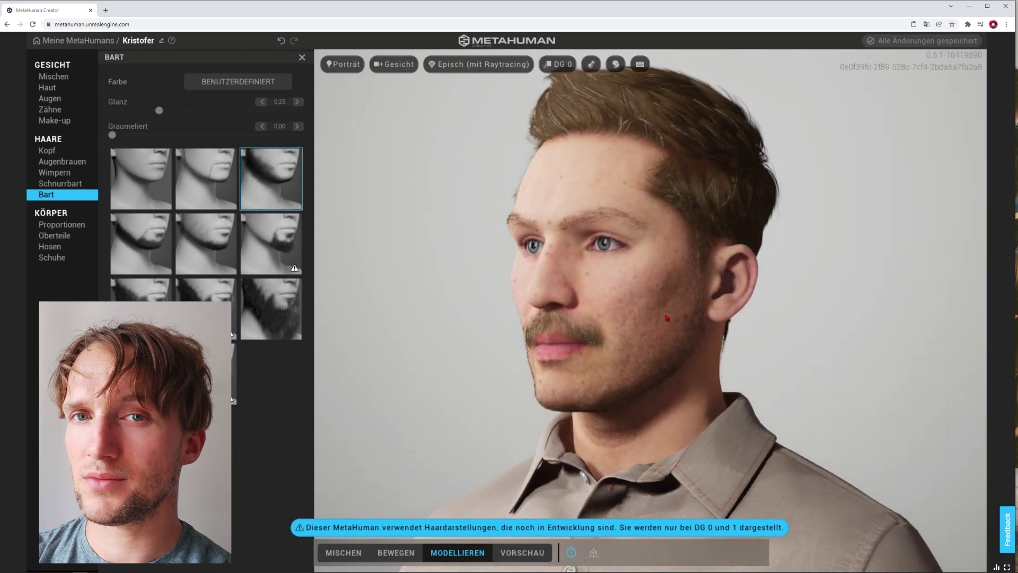
Step: Replace the full moustache with the Stoppelschnurrbart style, also trying the slightly denser short moustache for comparison
left_click(63, 184)
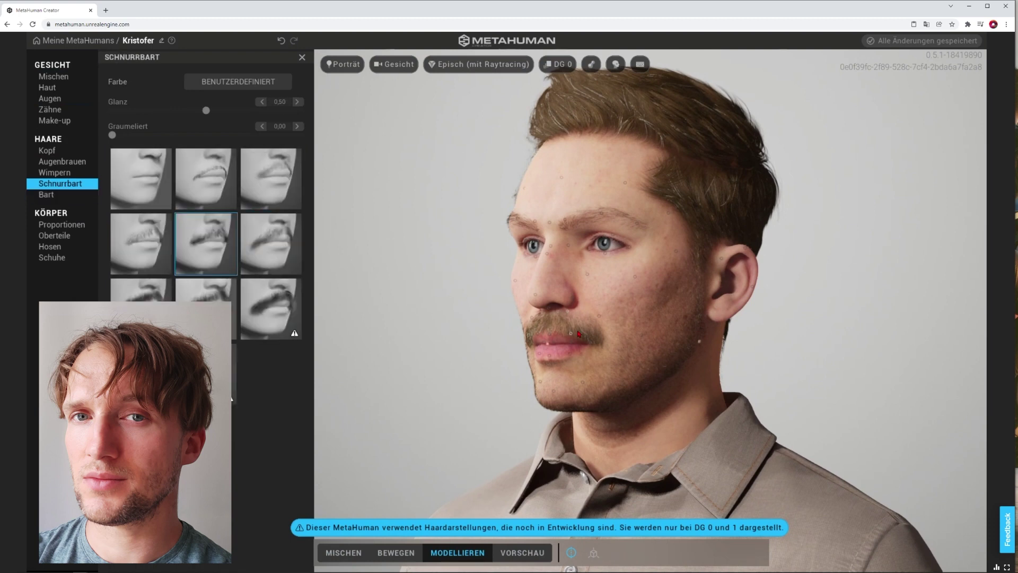
left_click(268, 190)
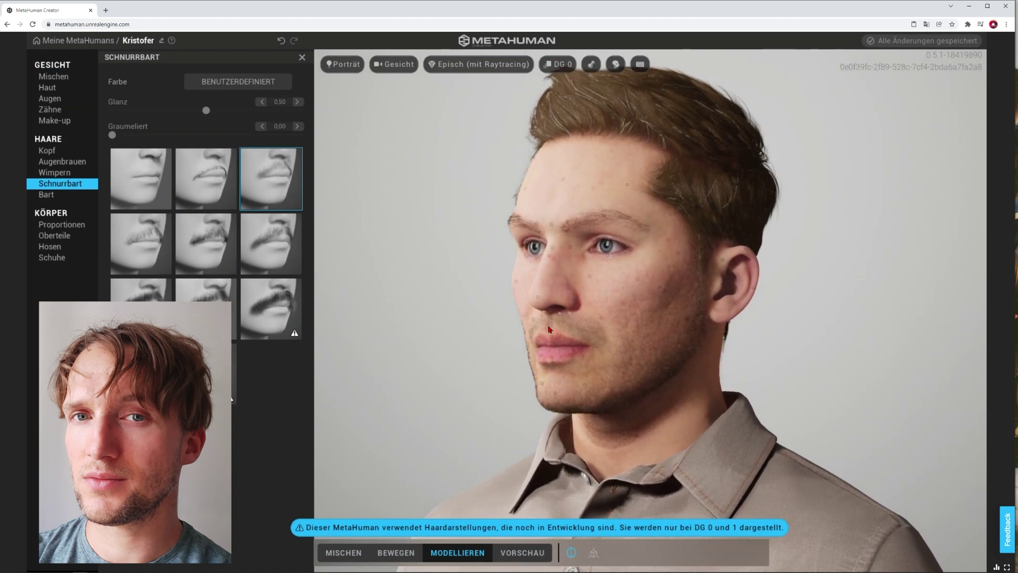
left_click(144, 244)
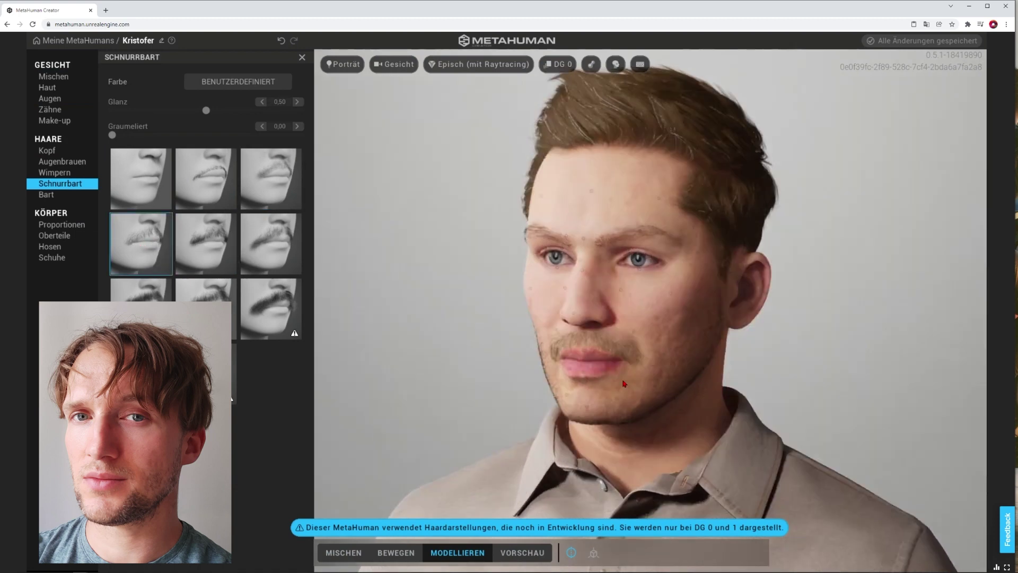
left_click(276, 201)
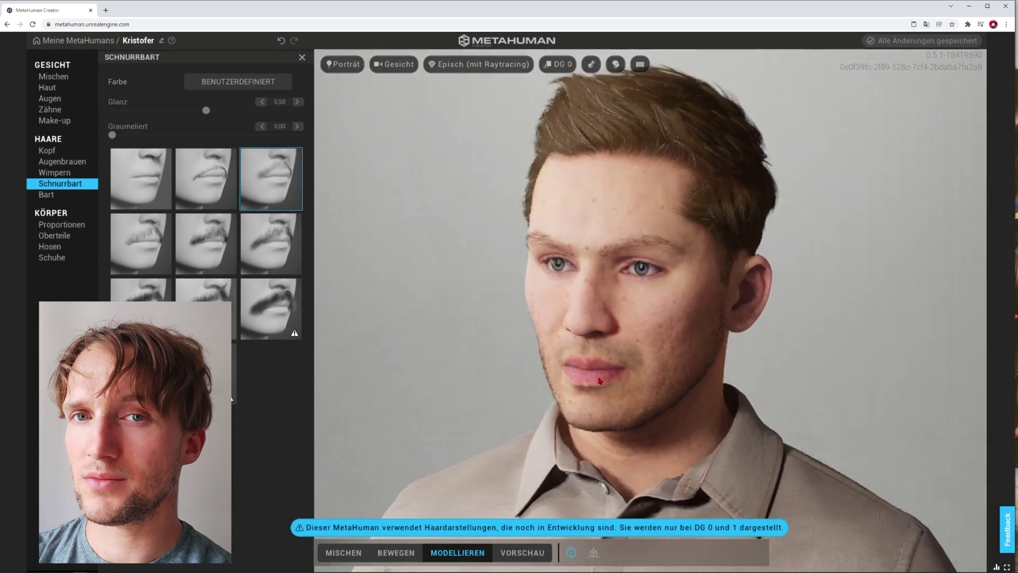
Step: Change the beard to the Chin-Strap-Ziegenbart style and check it around the chin and jaw
left_click(45, 197)
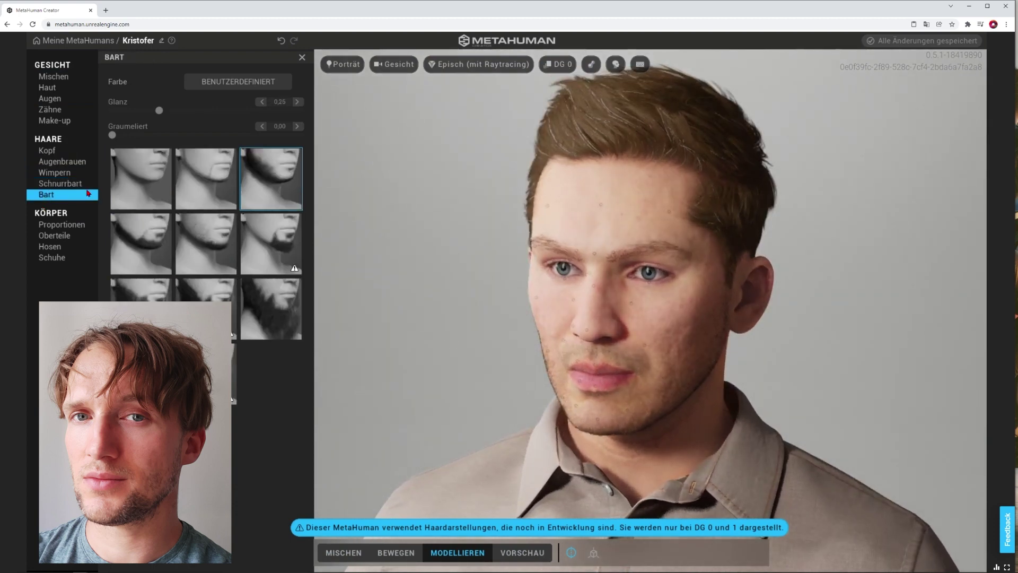
left_click(143, 241)
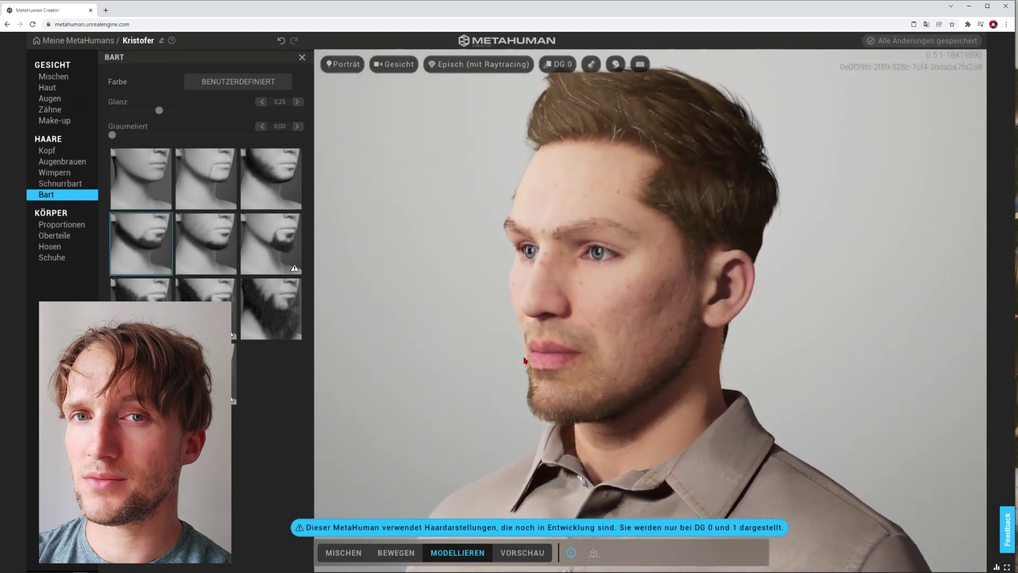
left_click_drag(528, 362, 617, 374)
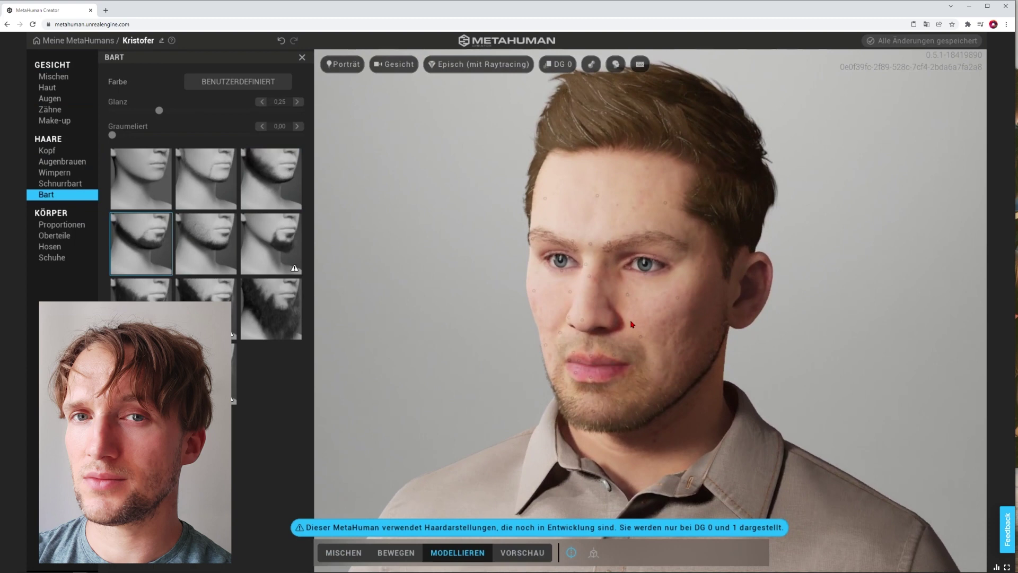
Step: Examine the bearded face in three-quarter, profile and close-up views against the reference photo
left_click_drag(632, 324, 614, 315)
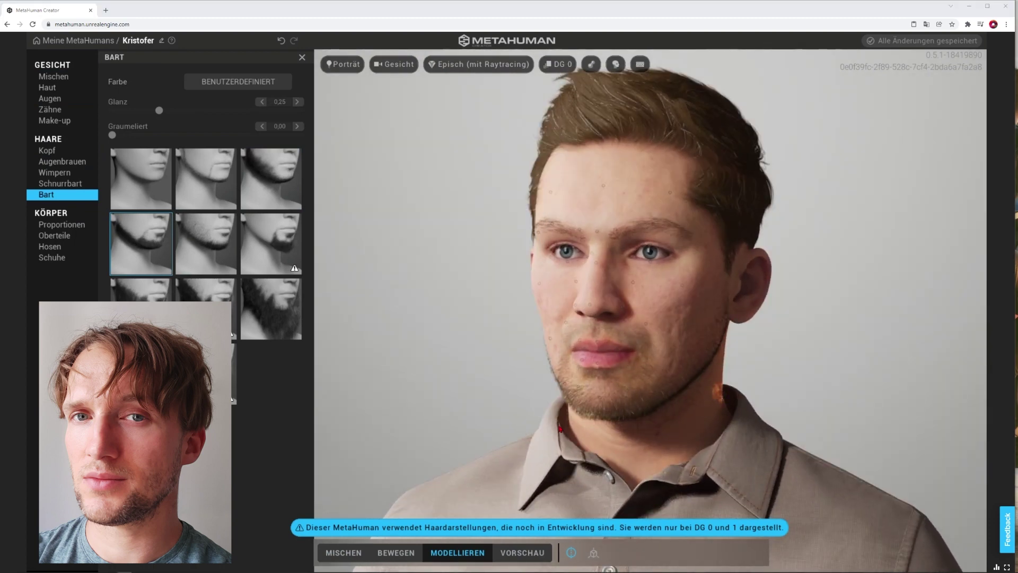
left_click_drag(628, 297, 617, 300)
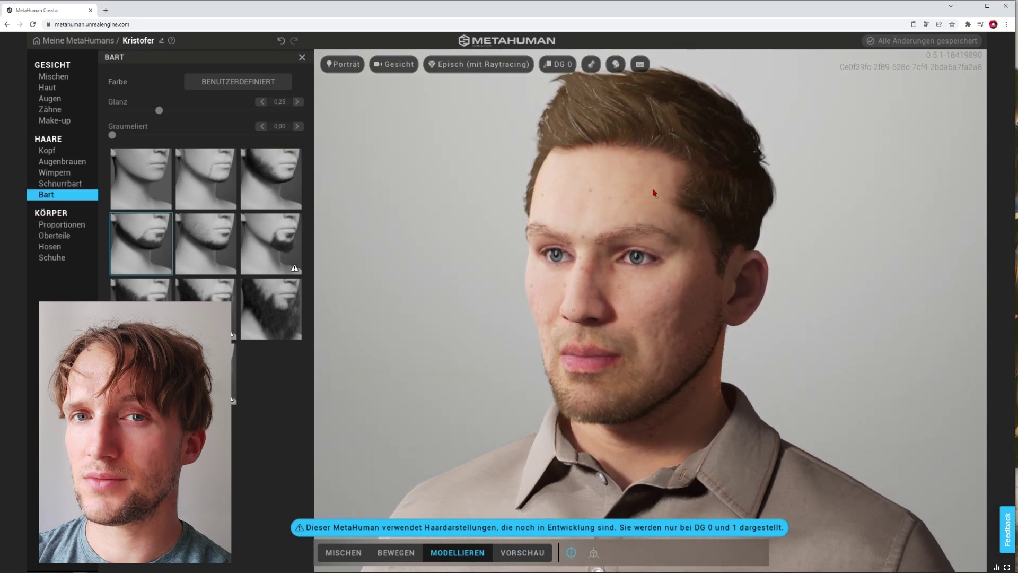
left_click_drag(645, 223, 469, 487)
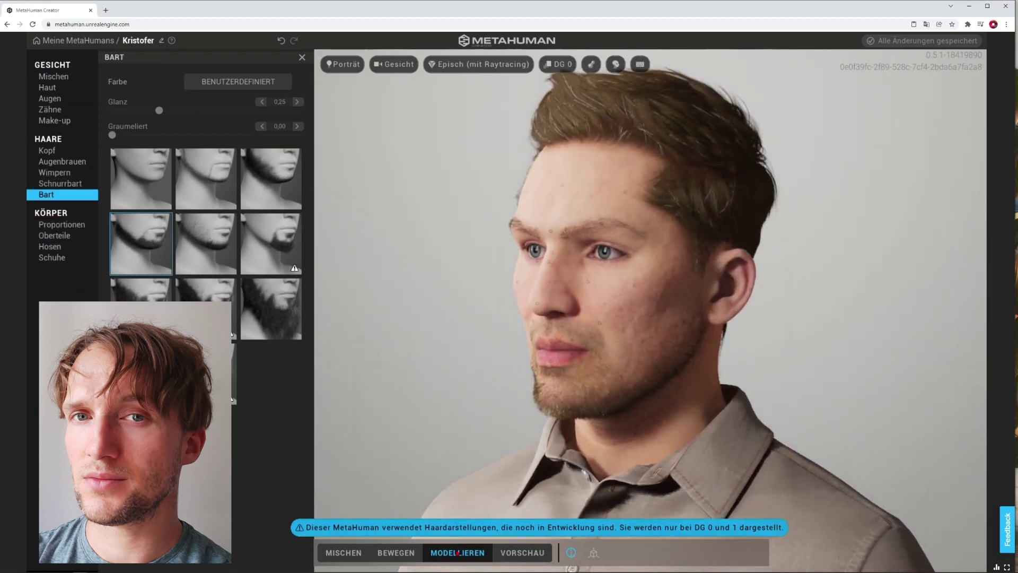
mouse_move(580, 197)
left_mouse_down()
mouse_move(473, 186)
mouse_move(527, 166)
mouse_move(561, 181)
left_mouse_up()
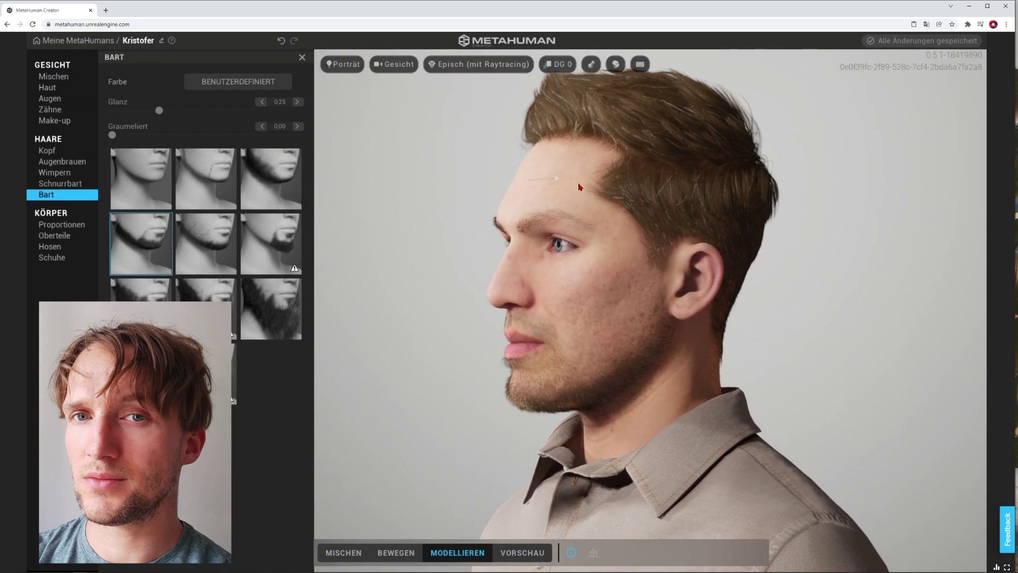
left_click_drag(603, 326, 837, 325)
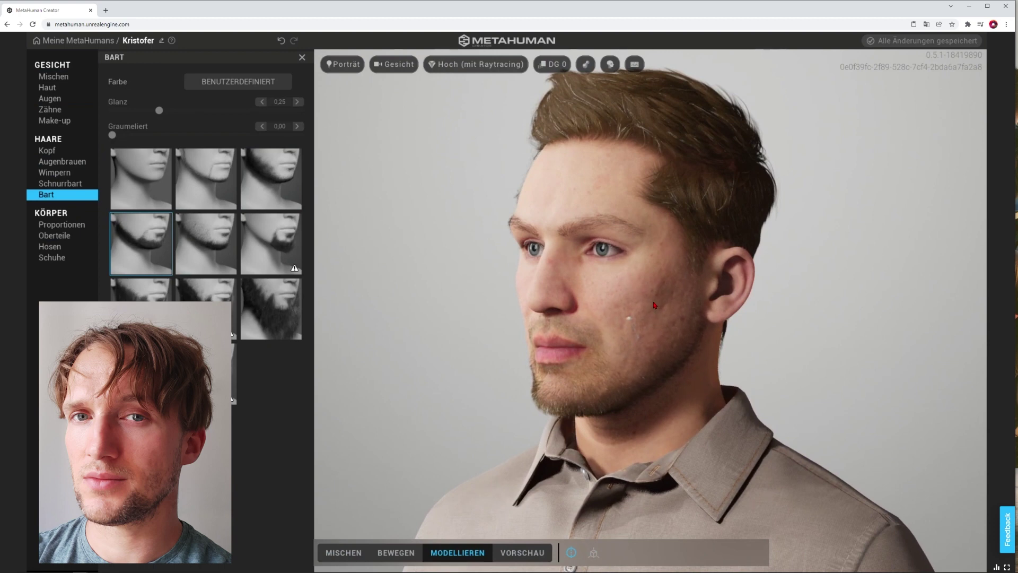
left_click_drag(656, 353, 553, 292)
middle_click_drag(553, 292, 473, 306)
scroll(474, 305, "up", 5)
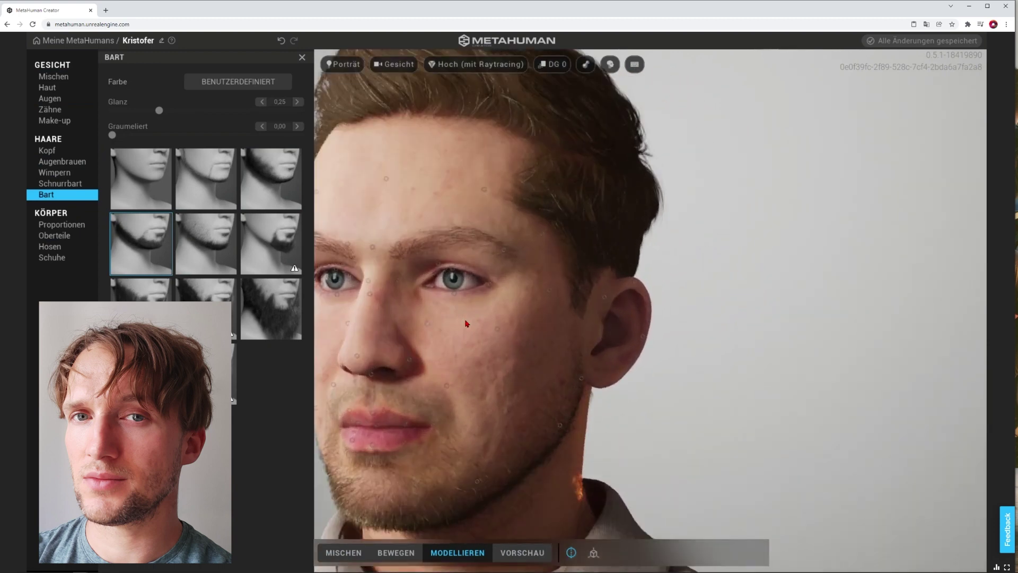
left_click_drag(430, 307, 777, 407)
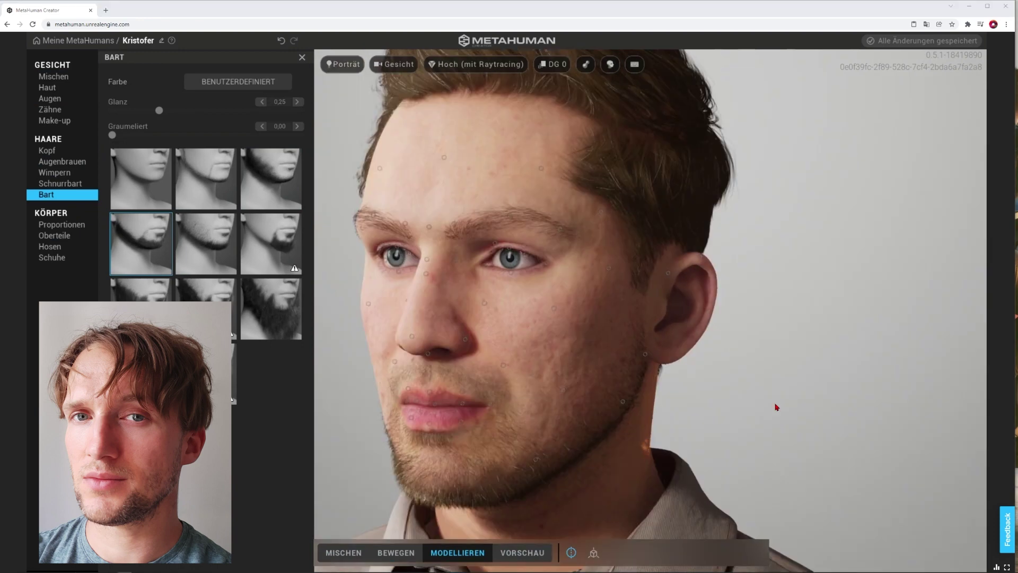